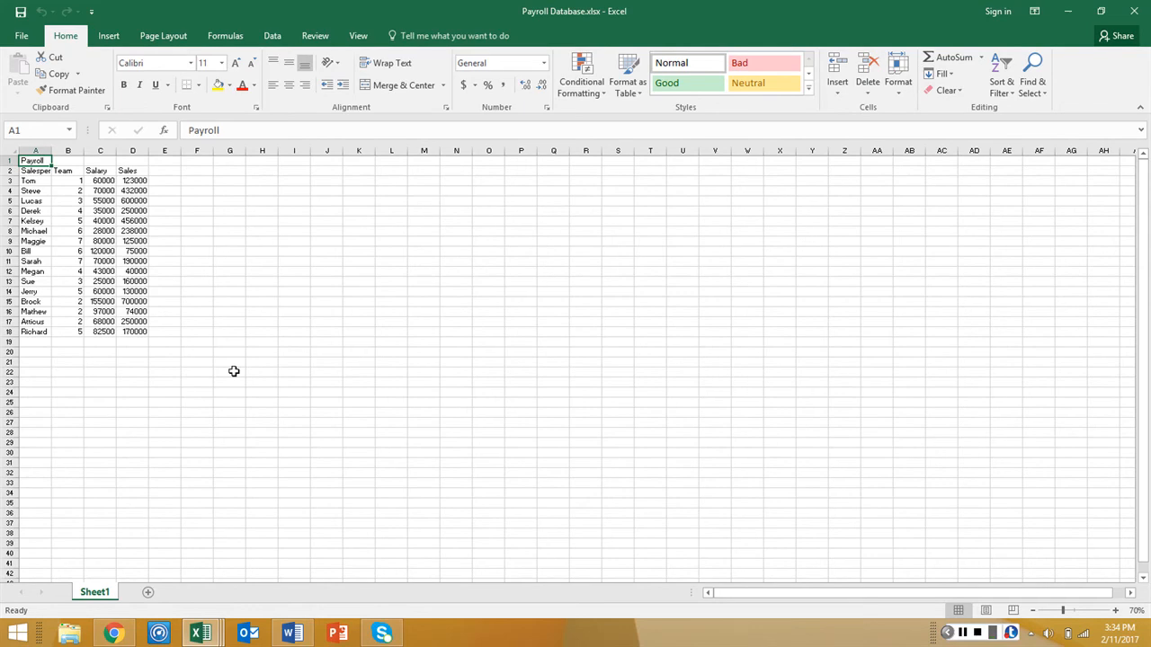
Rename the worksheet Sheet1 as Payroll Data
scroll(166, 321, up, 1)
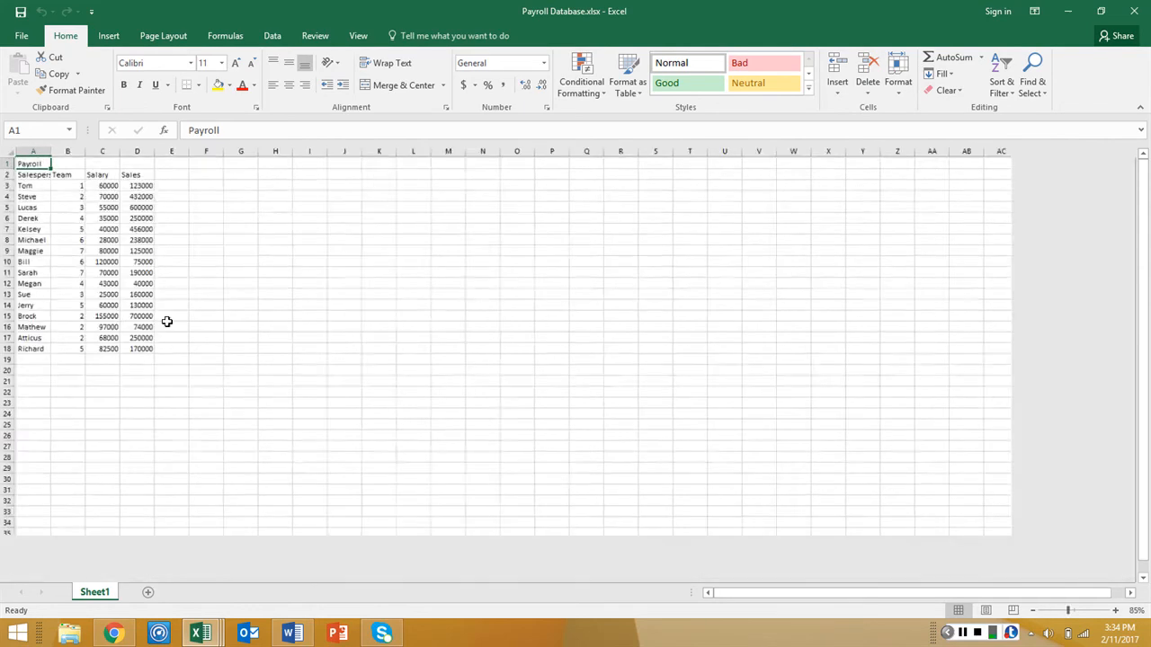
scroll(166, 321, up, 1)
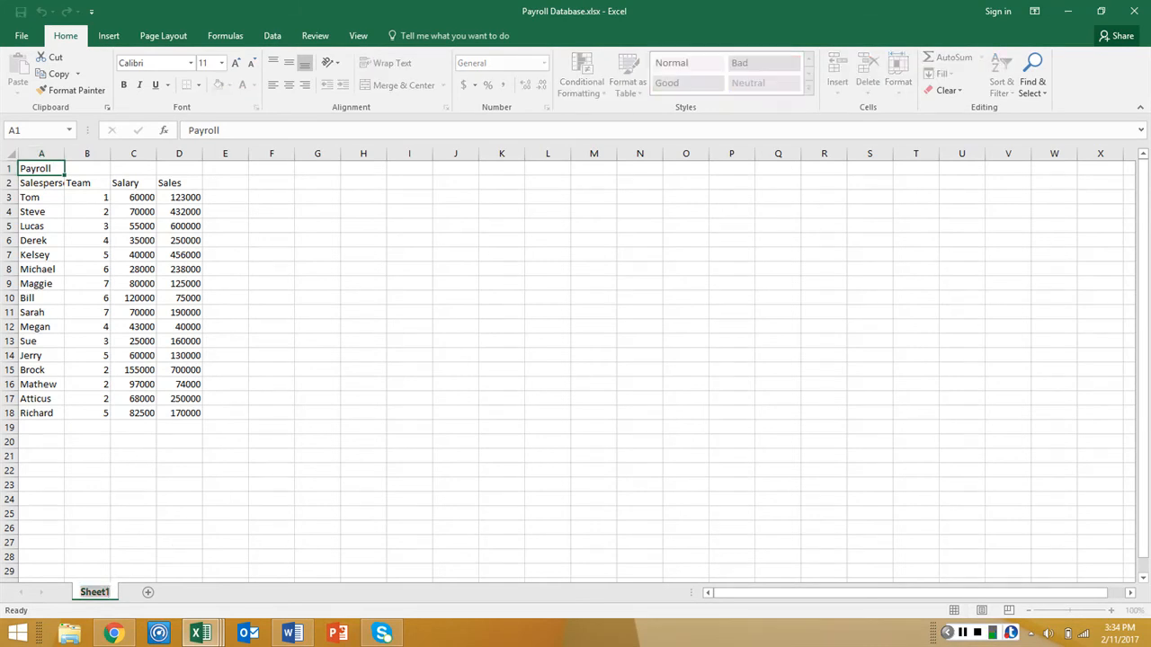
mouse_move(292, 634)
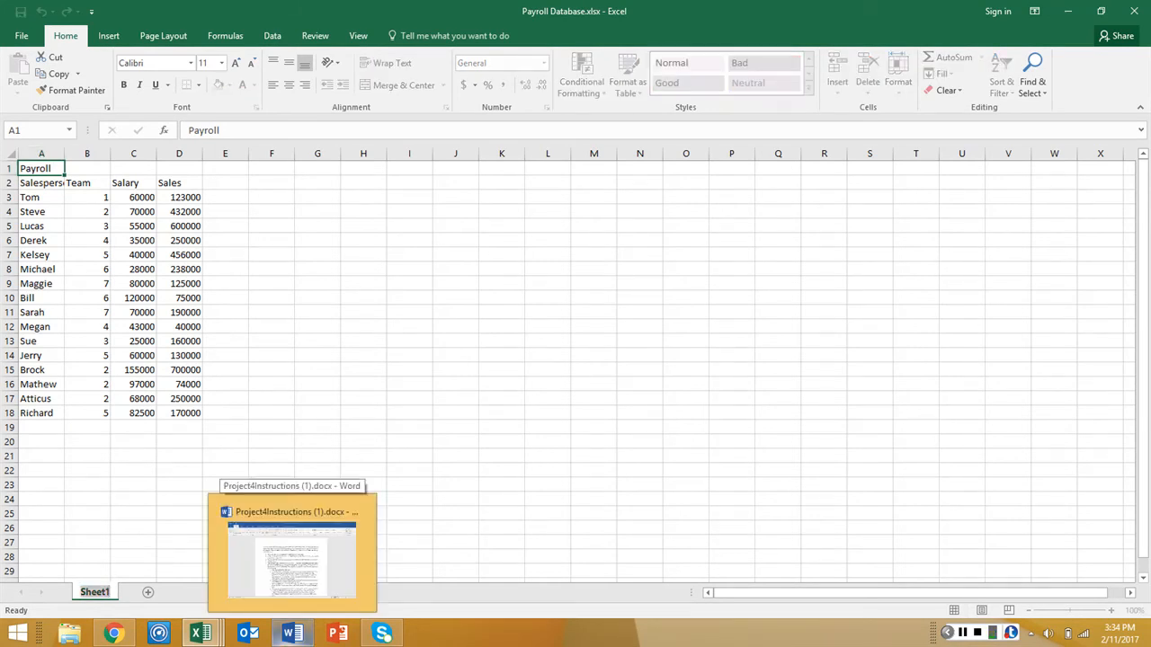
text(Payroll Data)
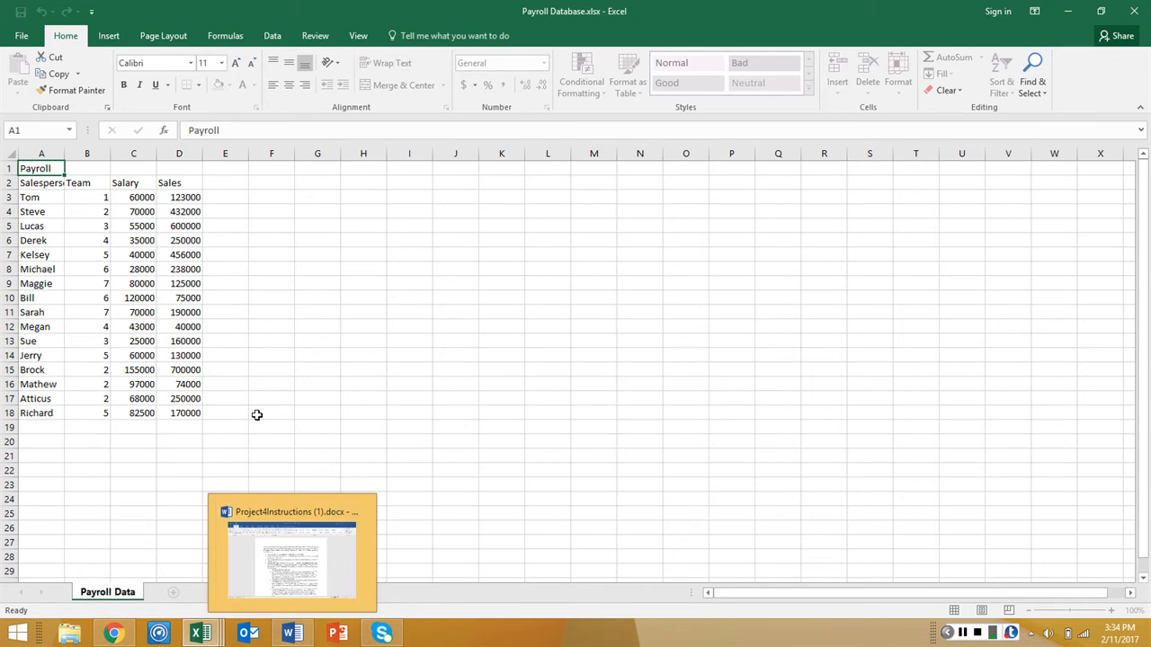
click(259, 413)
Set the Payroll Data sheet's tab color to Light Gray, Background 2, Darker 10%
right_click(125, 590)
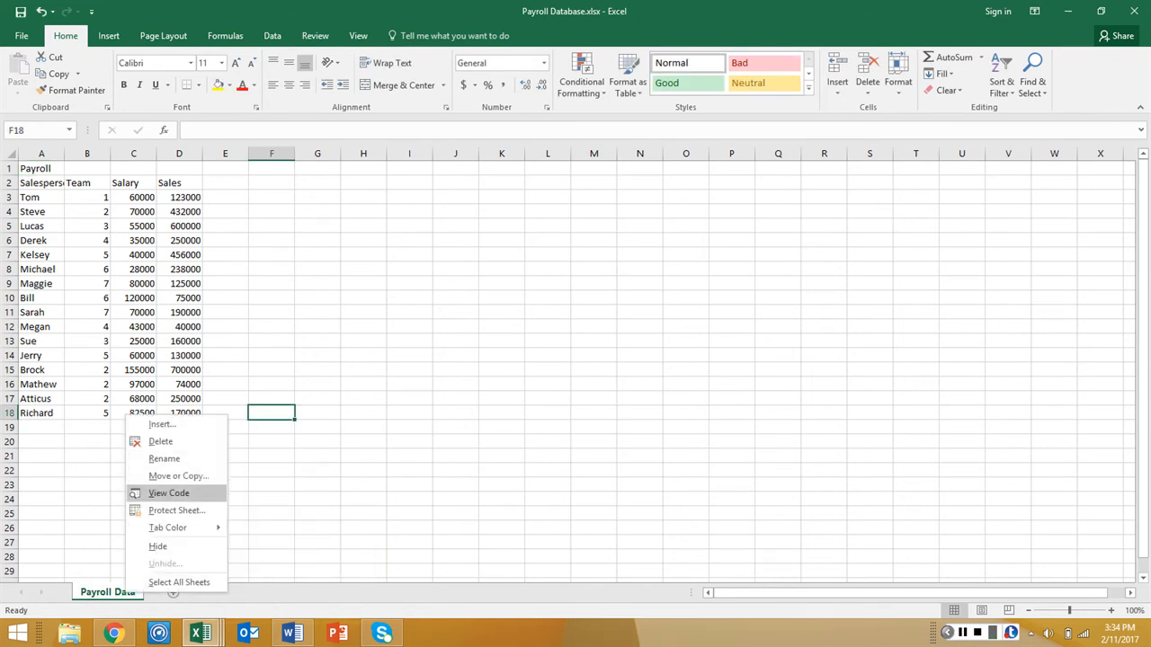
mouse_move(167, 527)
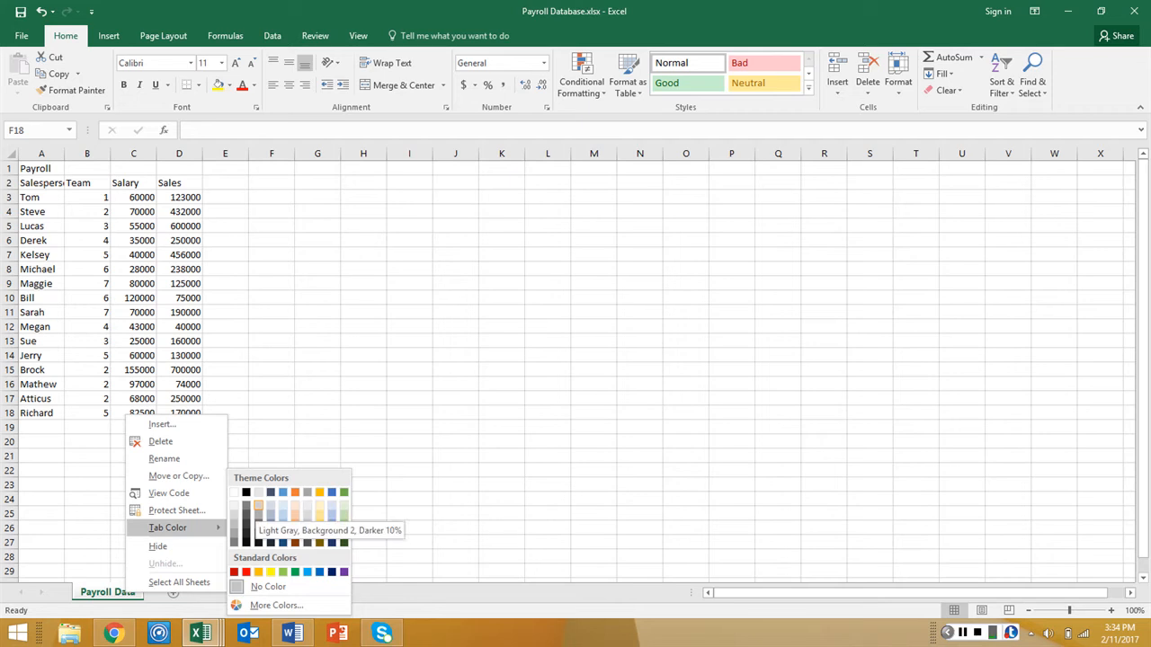
click(258, 505)
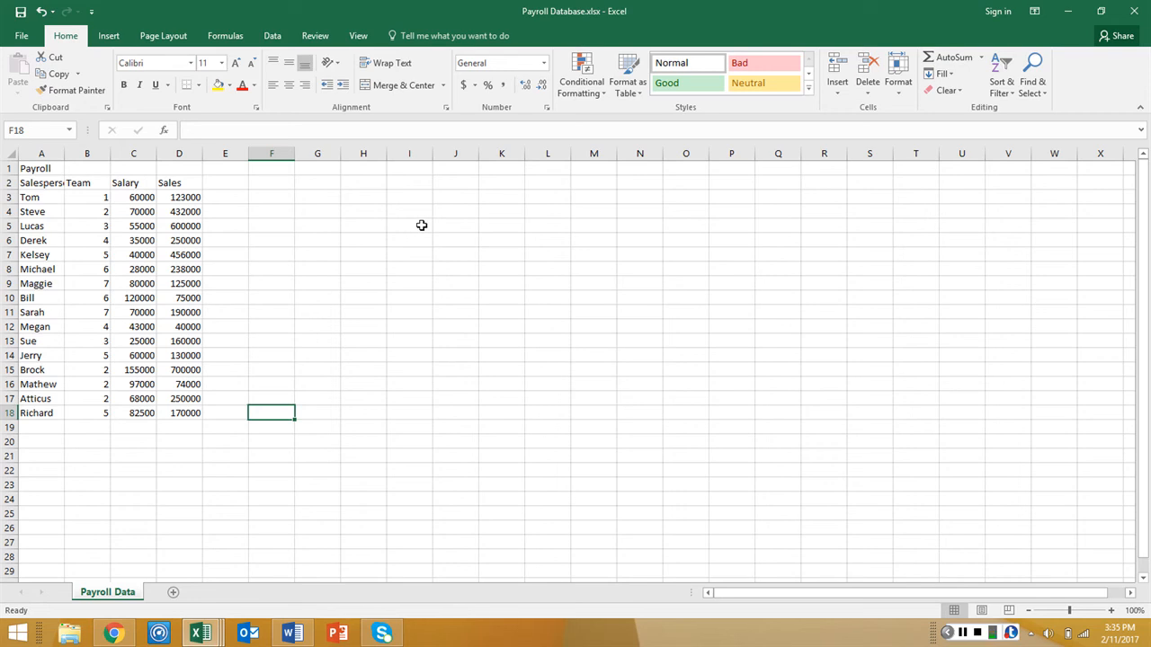
Enter the column heading Bonus in cell E2, beside the Sales heading
click(241, 182)
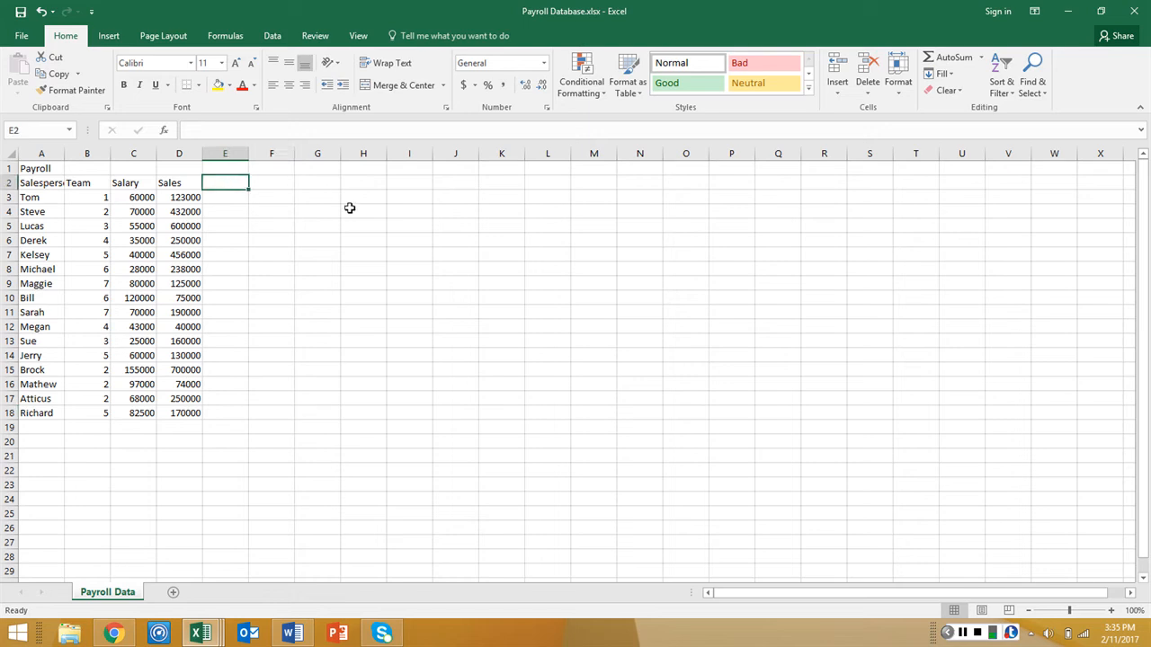
text(Bonus)
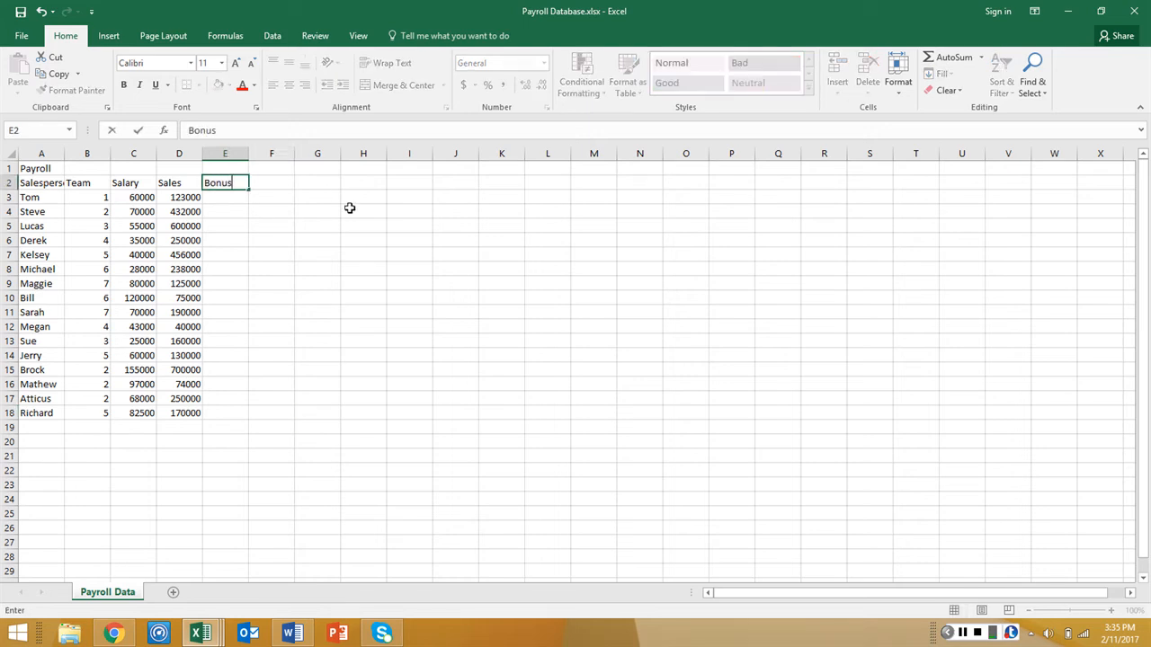
click(359, 208)
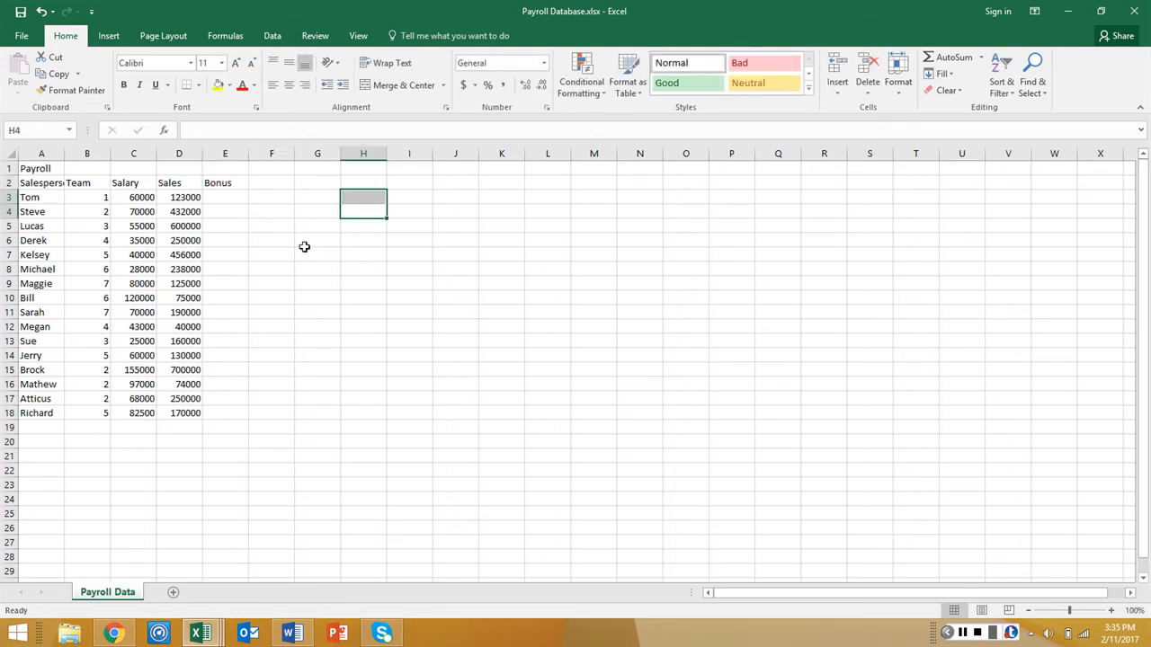
Start an IF formula in cell E3 with the logical test C3<(D3/2), comparing the salary with half the sales
click(212, 202)
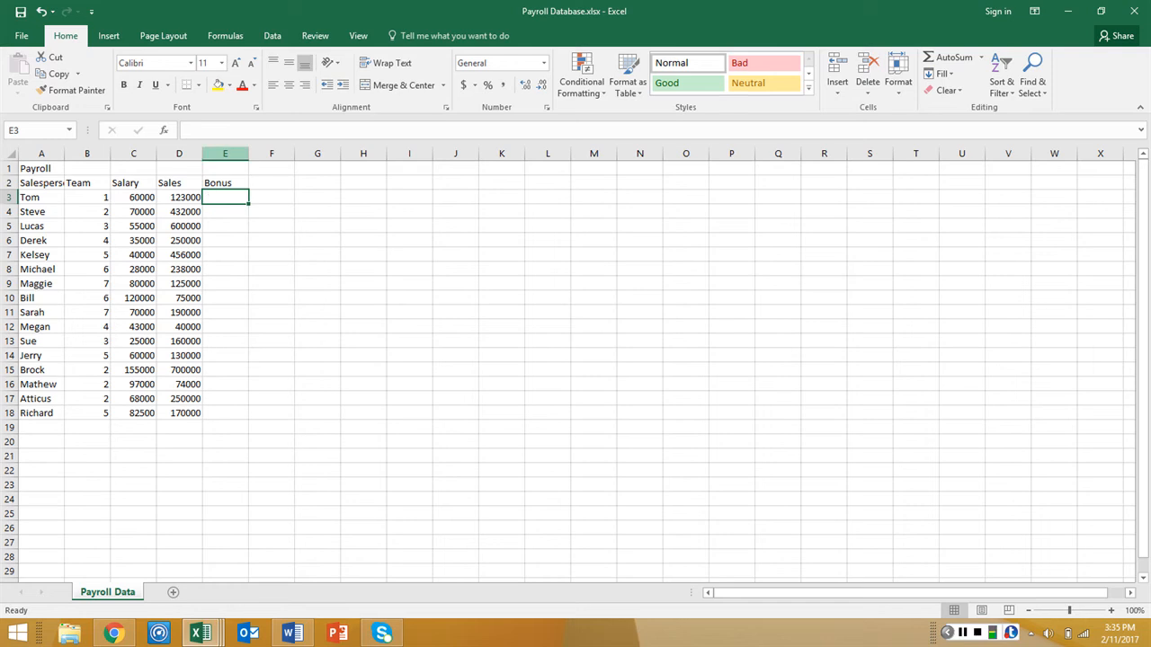
click(212, 135)
text(=)
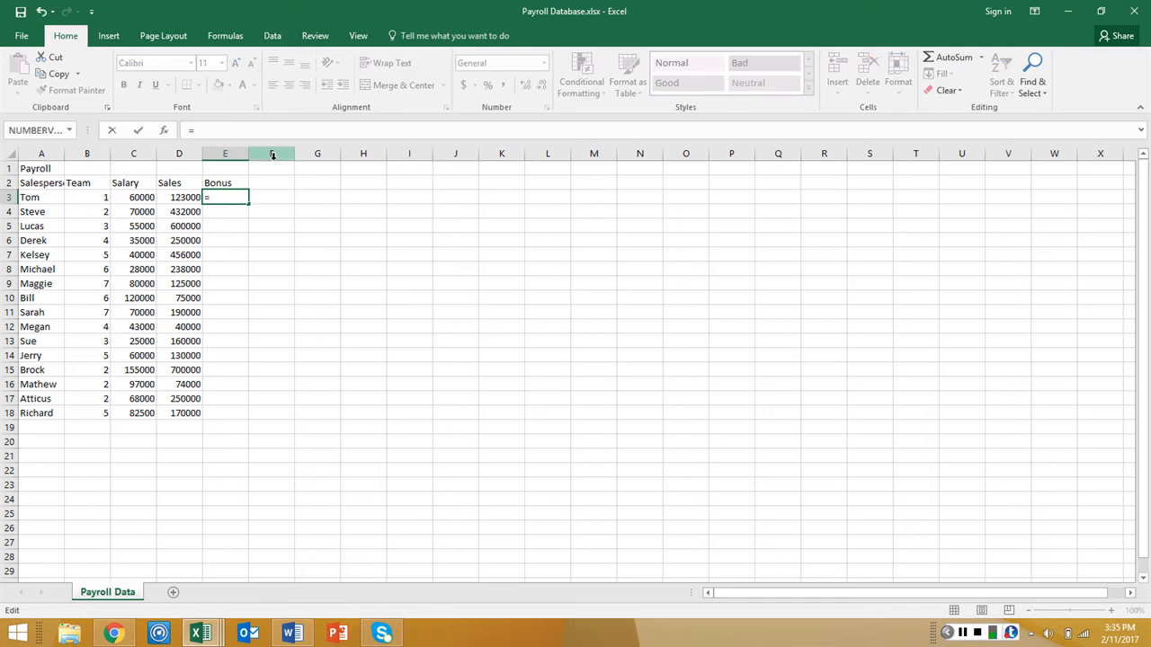
text(if)
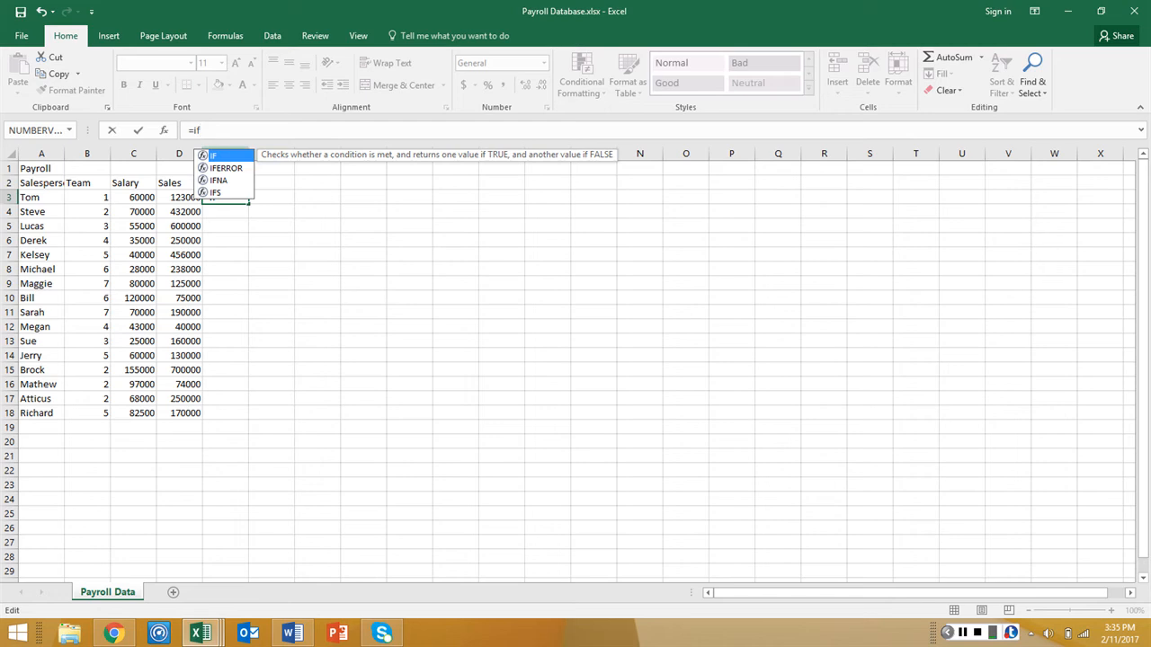
double_click(218, 157)
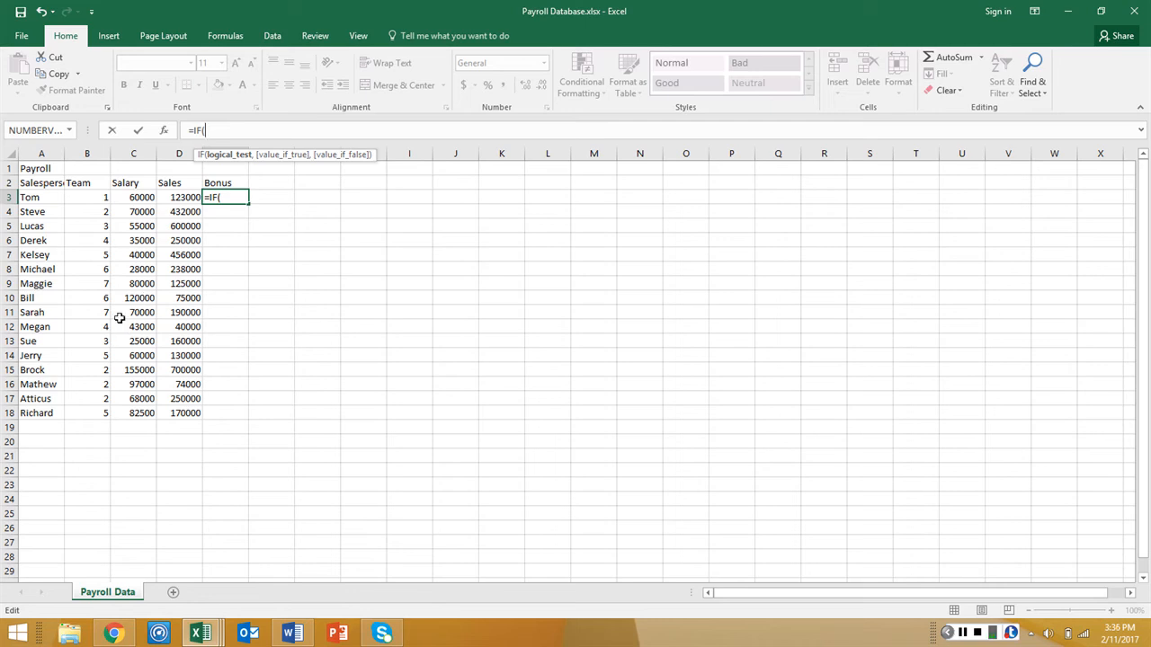
click(135, 196)
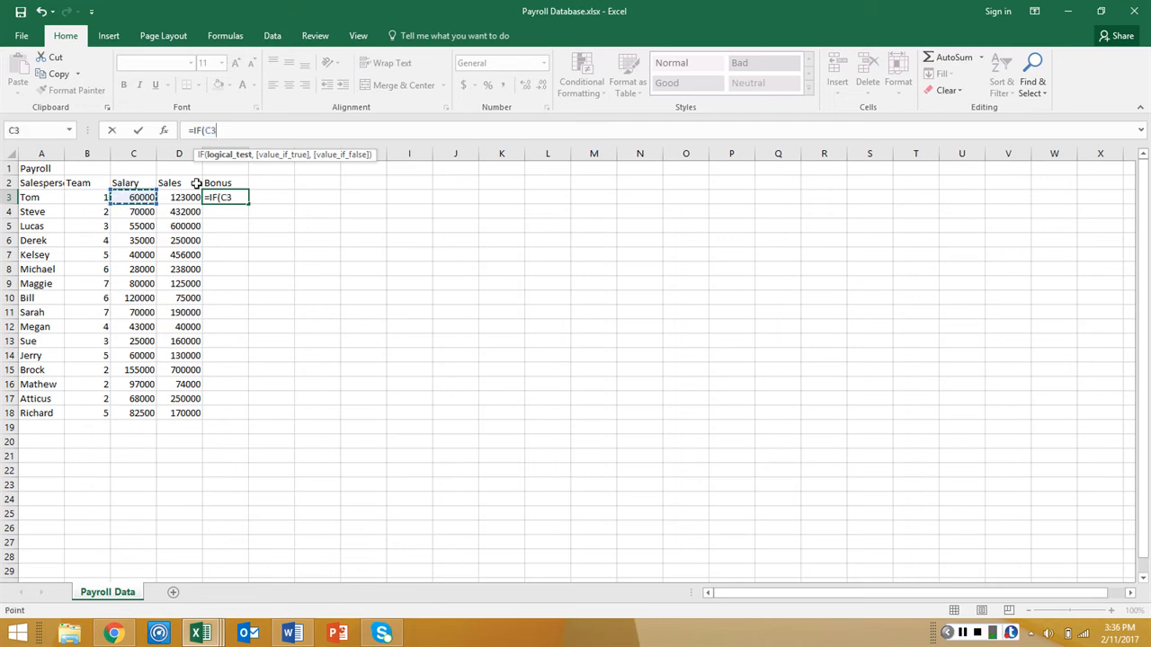
text(<()
click(179, 201)
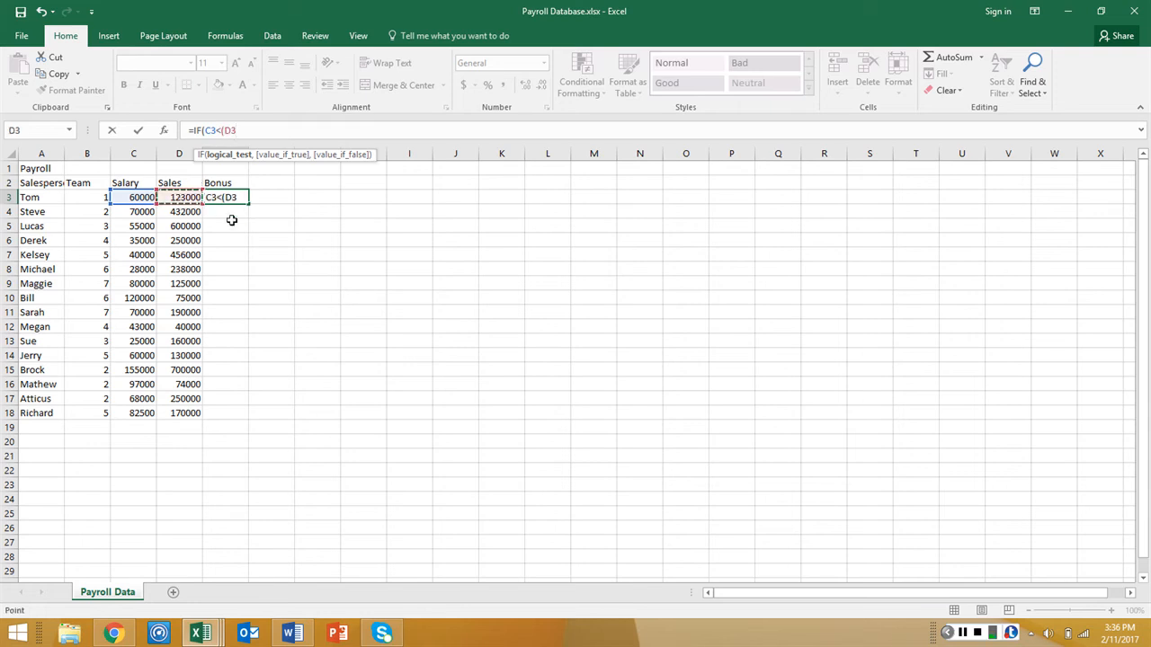
text(/2))
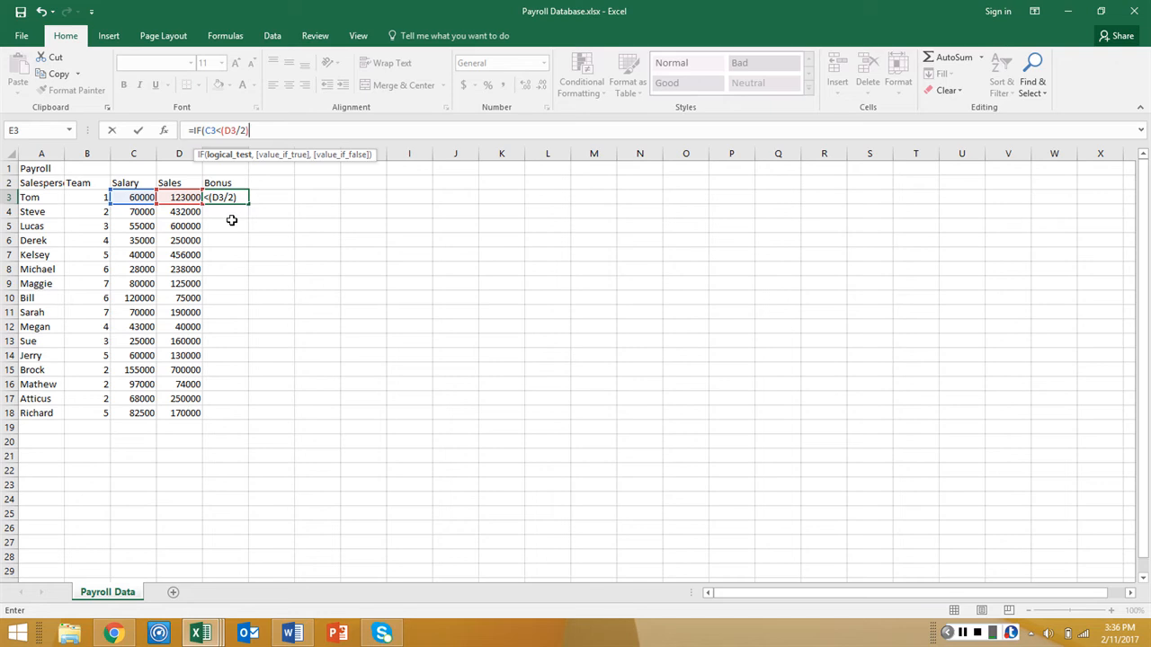
text(,)
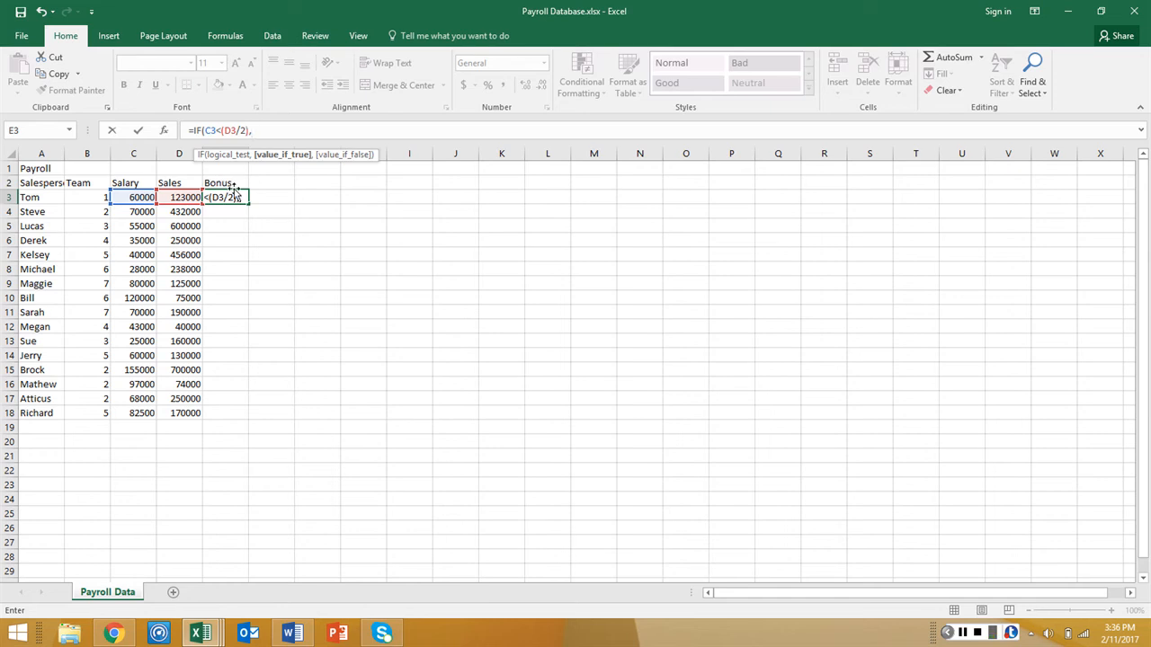
Give the IF formula in E3 the value-if-true expression ((D3/2)-C3)/4
text((()
click(191, 203)
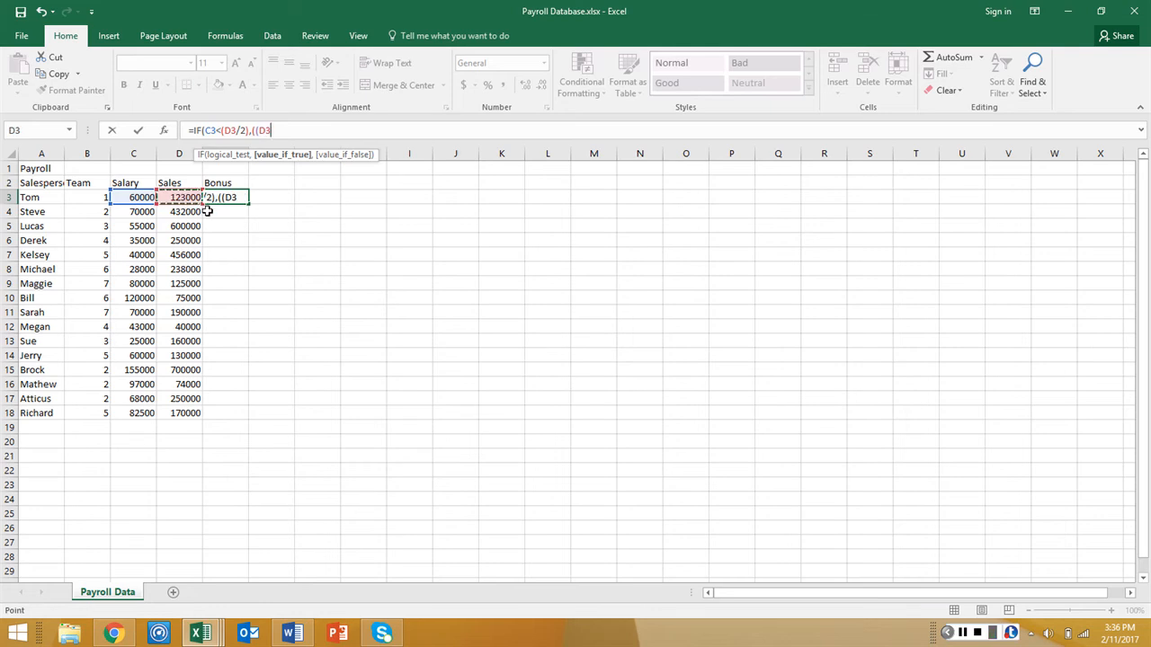
text(/2)-)
click(134, 196)
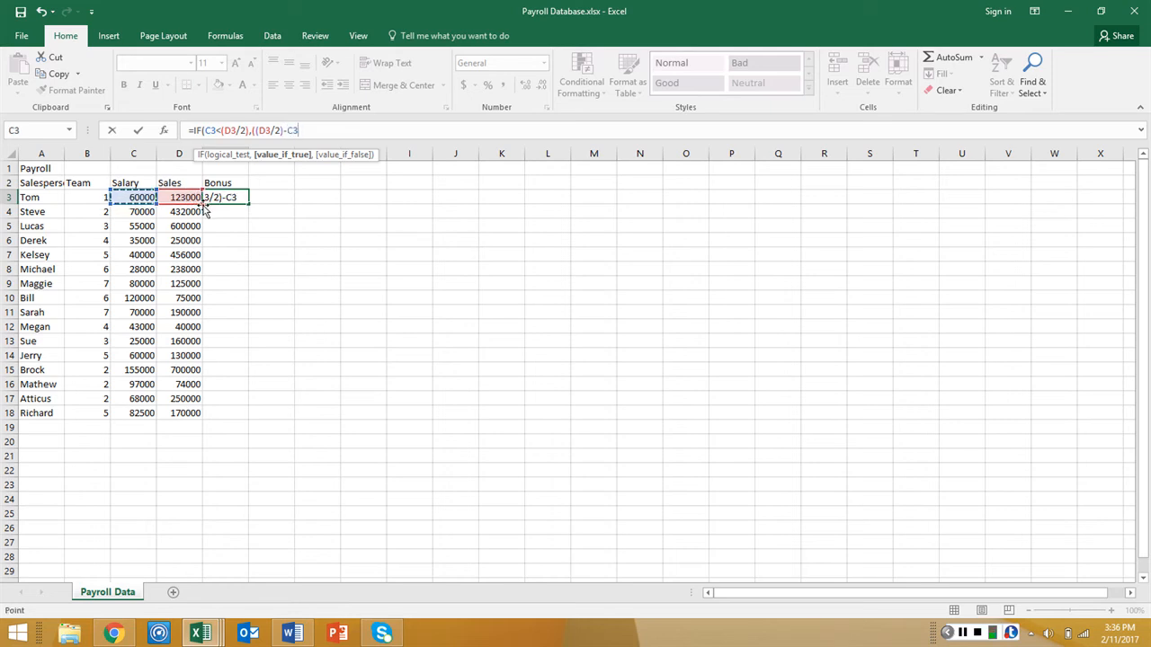
text()/4,)
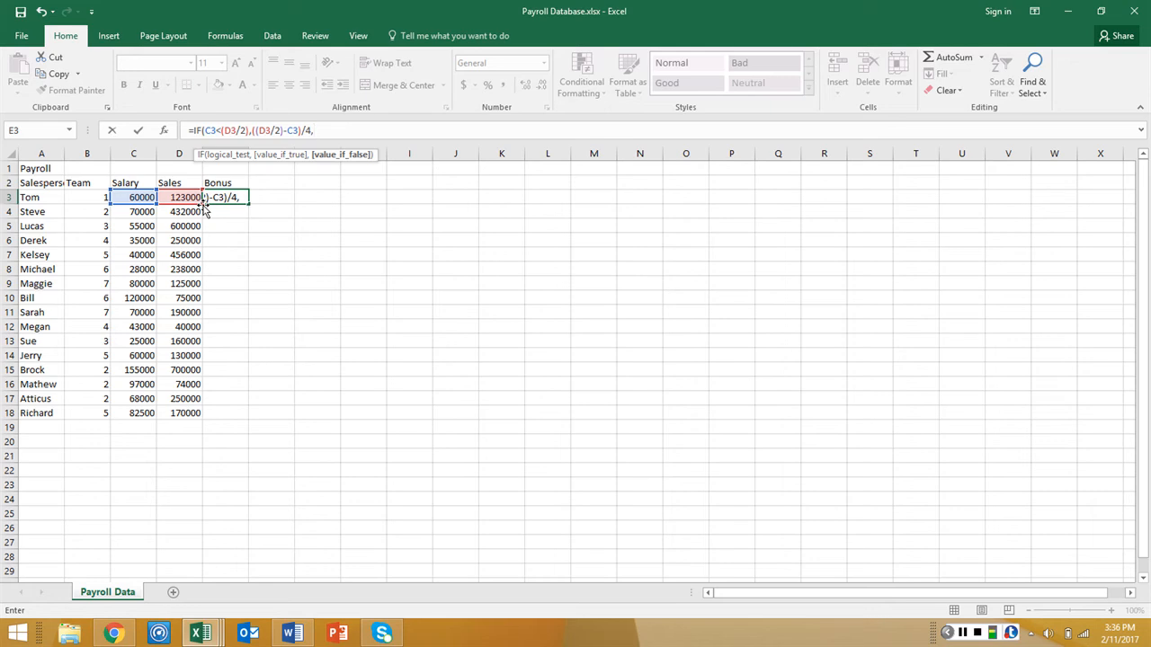
text(if)
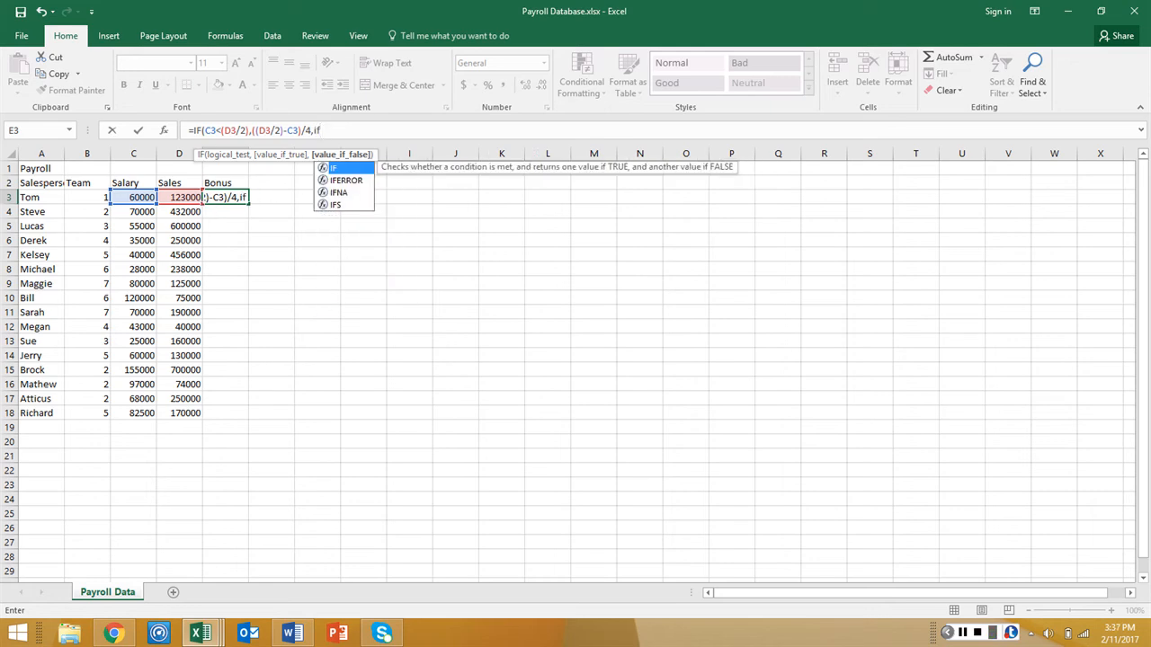
Nest a second IF as the value-if-false argument in E3, with the logical test D3<C3
key(Tab)
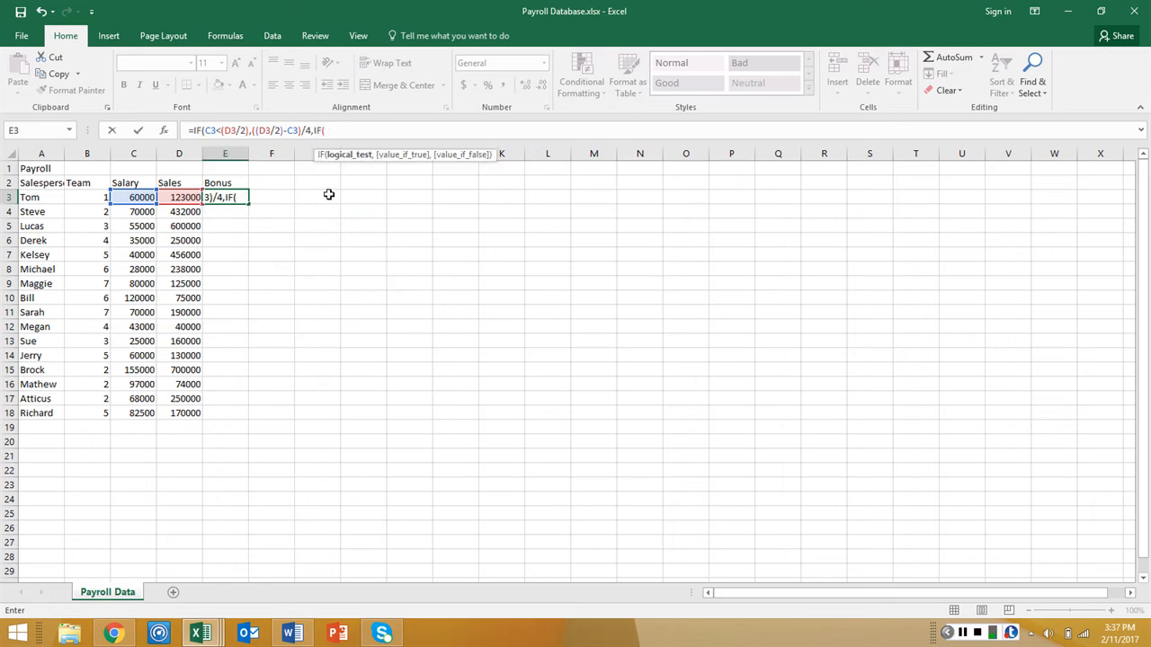
key(alt+Tab)
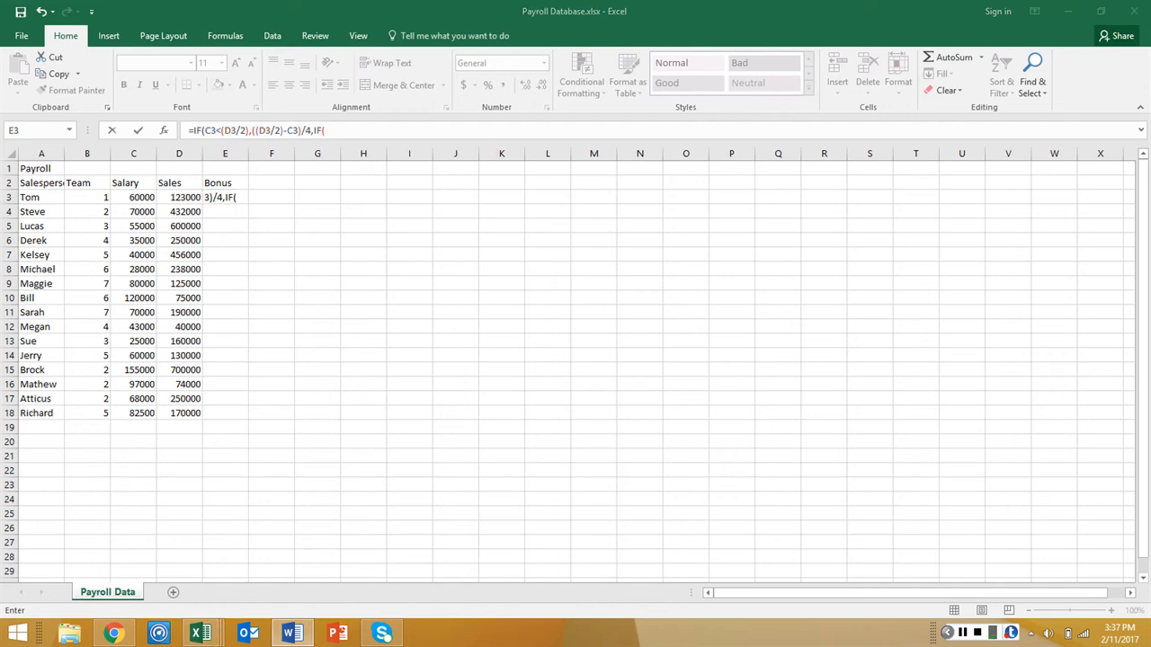
click(335, 133)
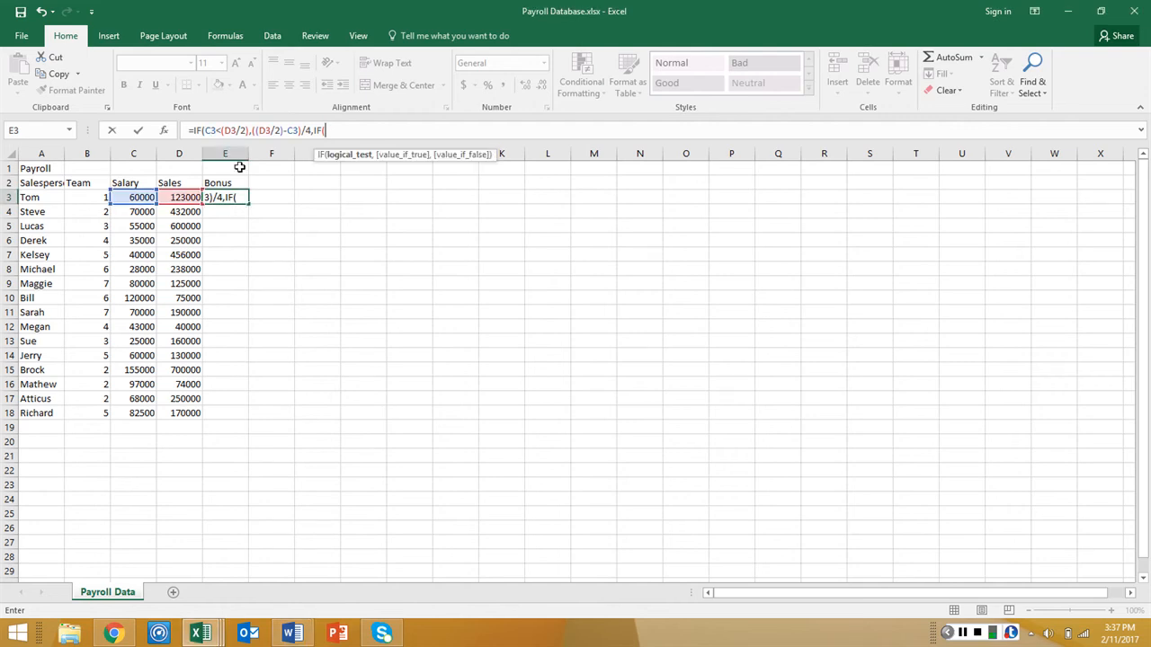
click(170, 195)
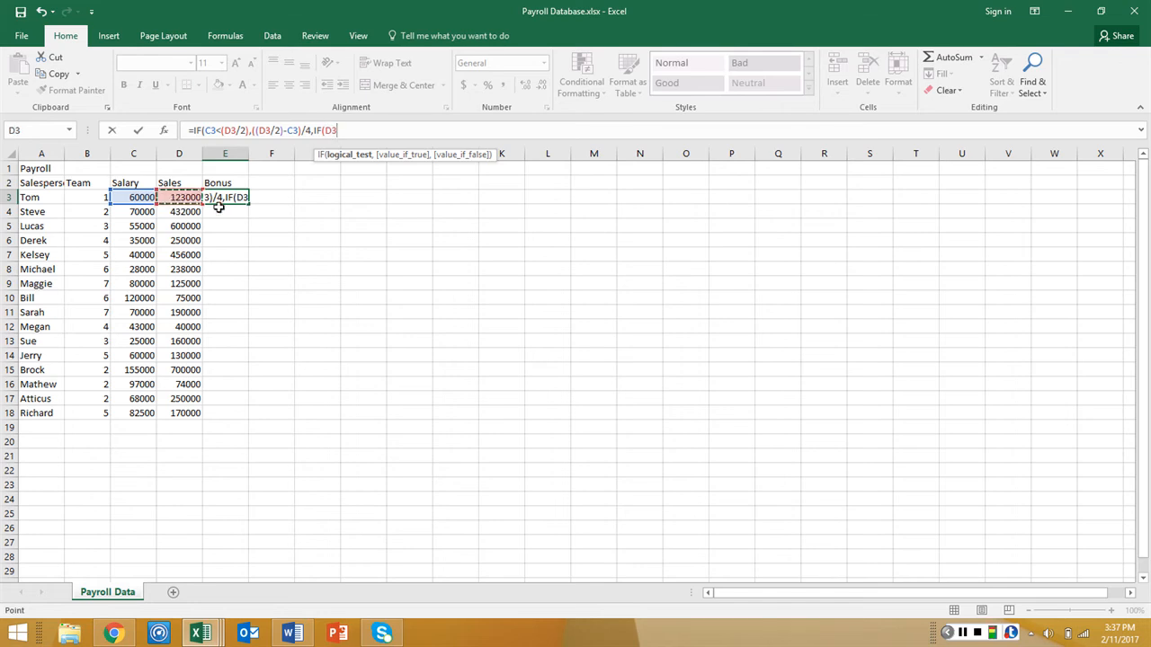
text(<)
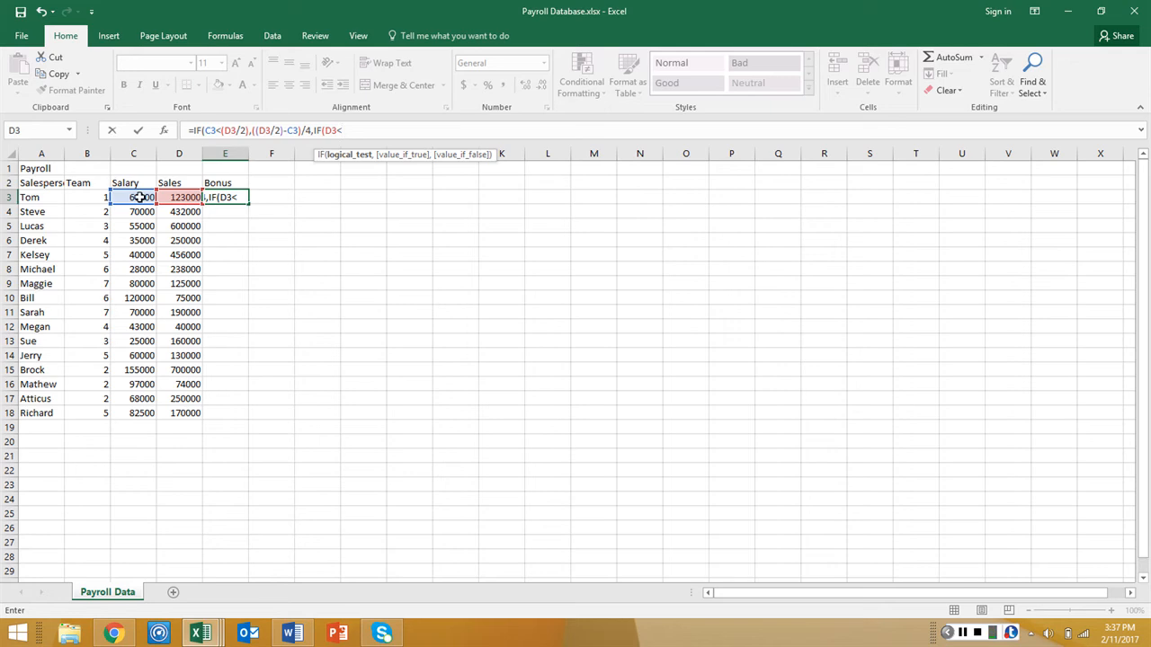
click(137, 197)
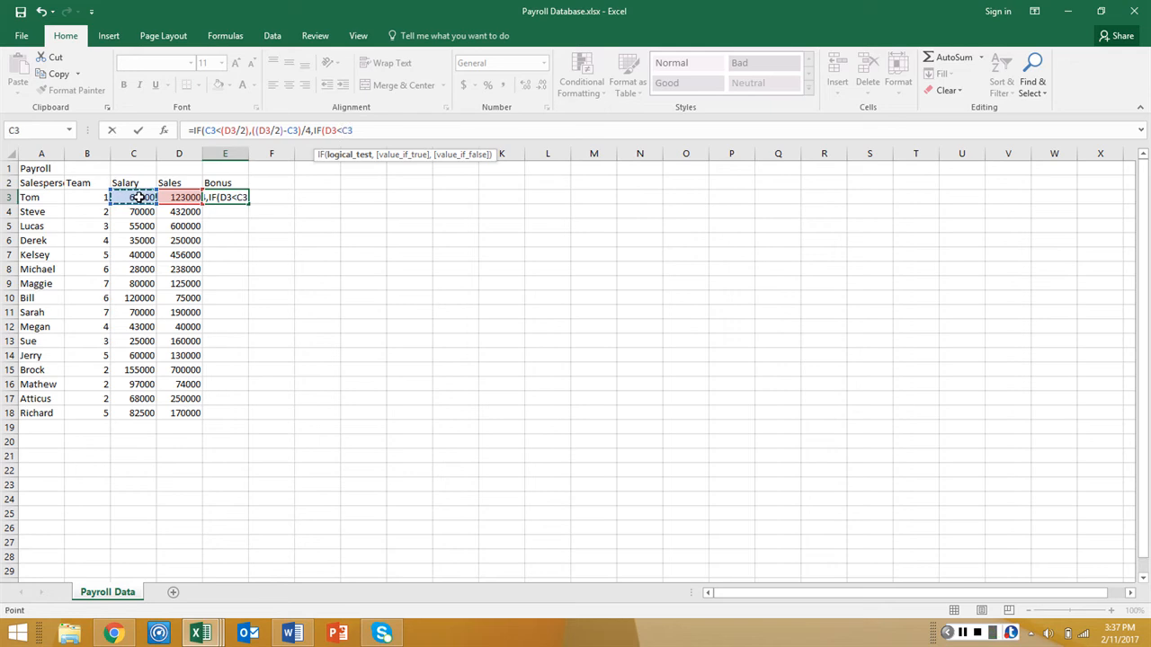
text(,)
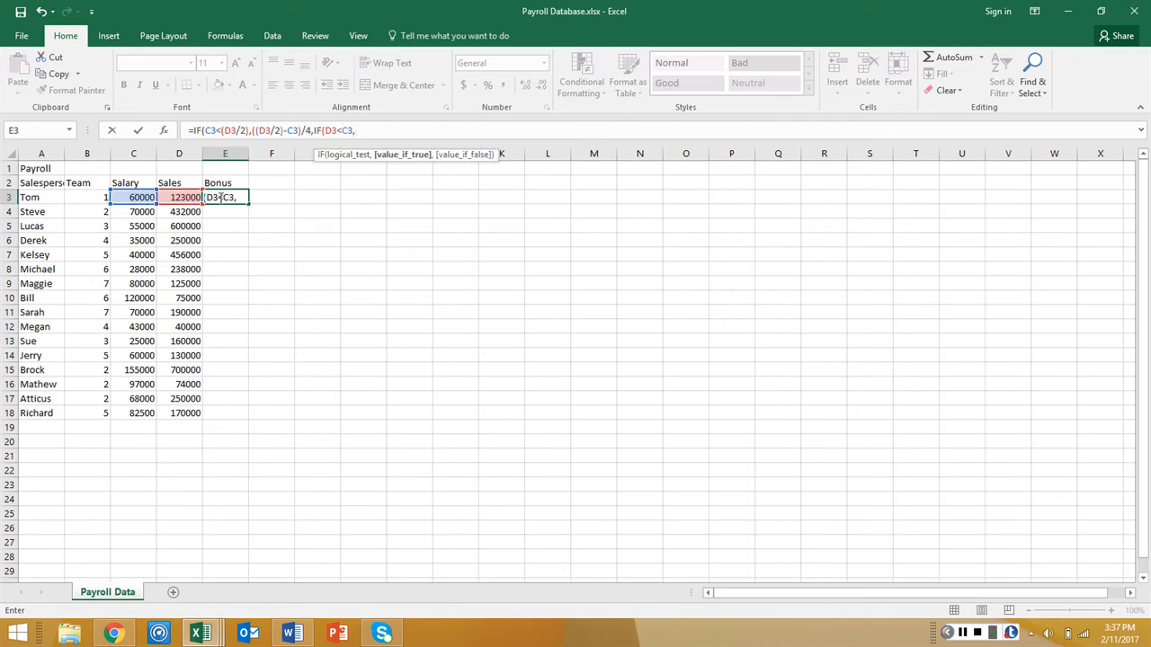
text(")
Make the nested IF return "Problem" when true and "No Bonus" when false, and complete the E3 formula
text(Problem",)
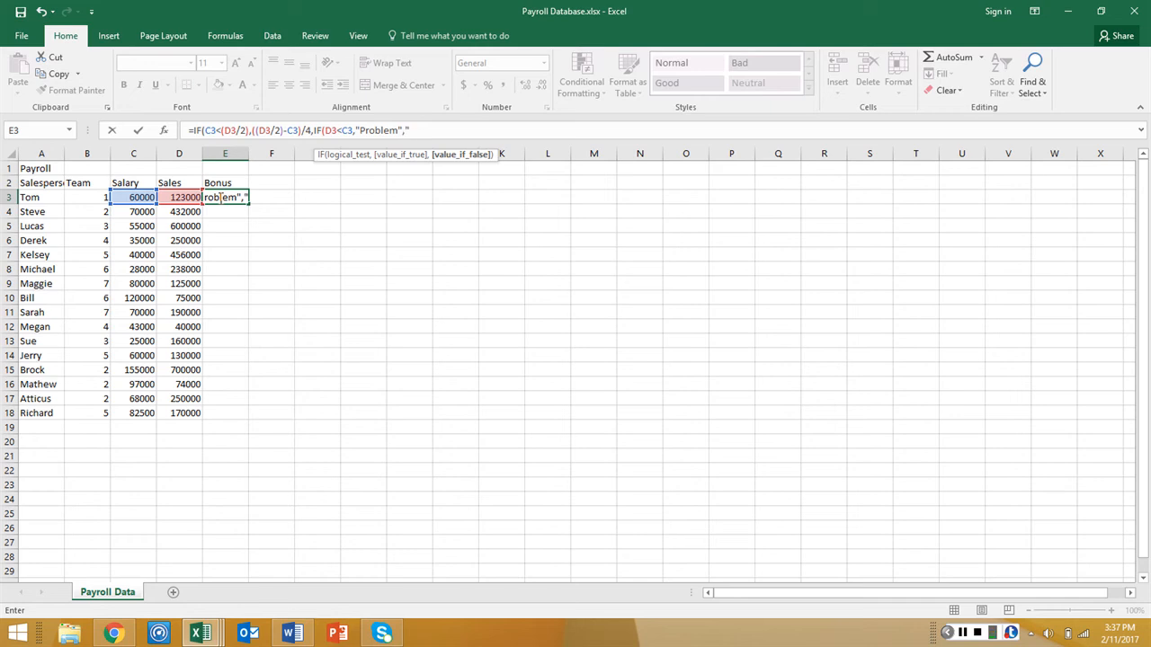
text("No Bonus"))
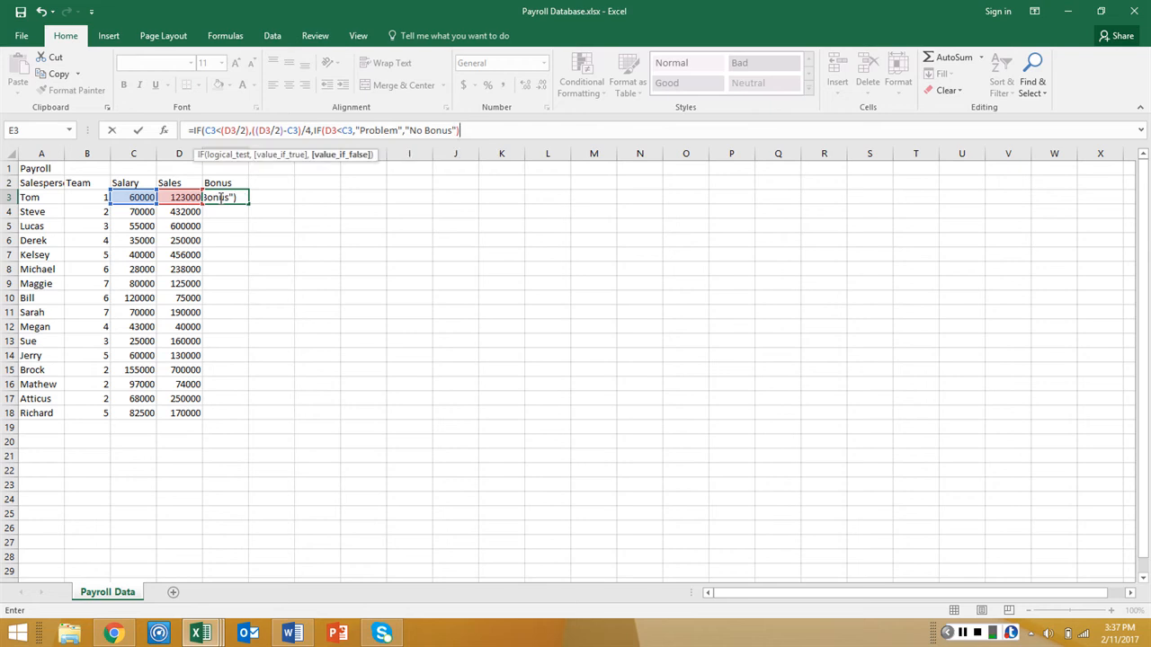
text())
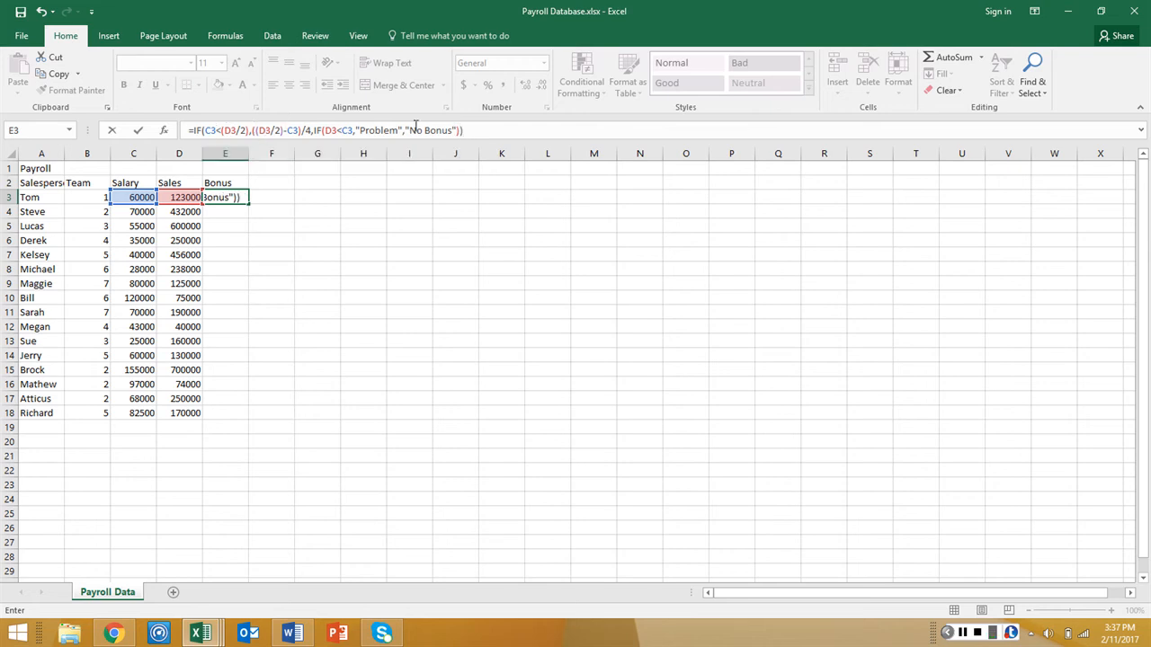
drag(465, 133, 181, 136)
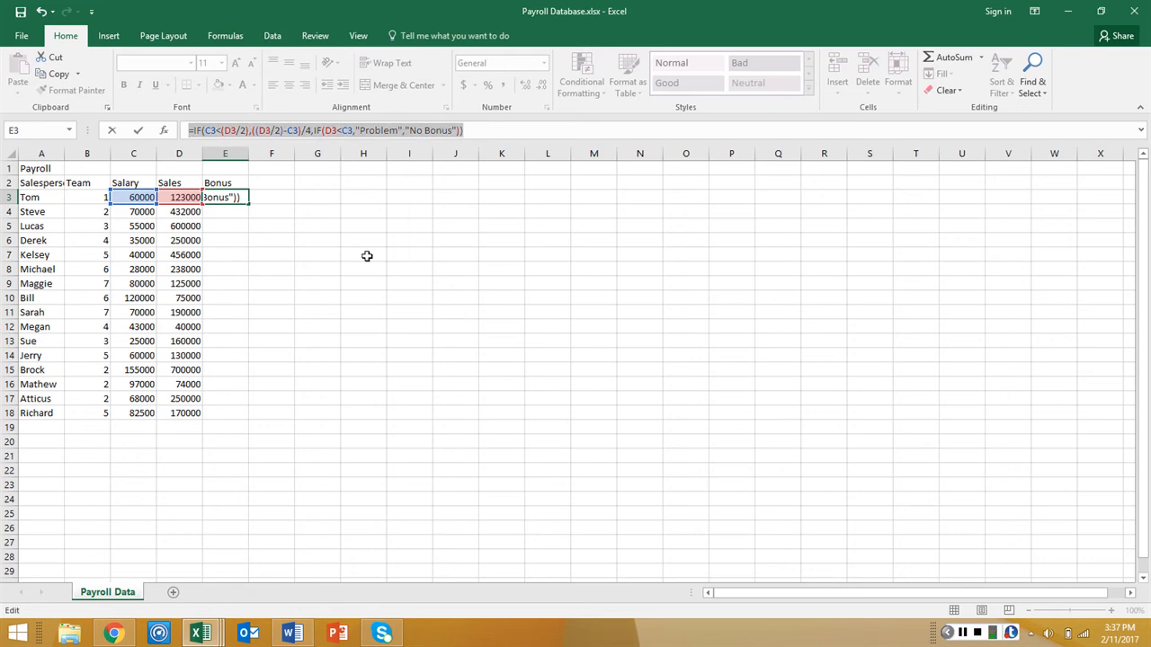
click(488, 136)
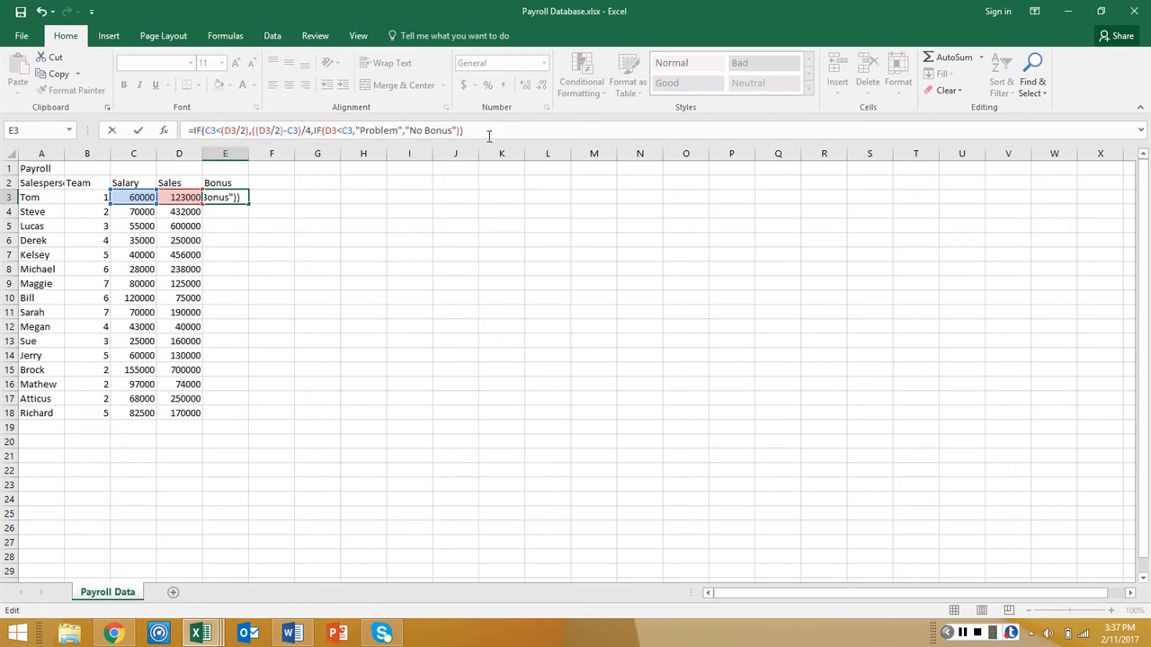
key(Return)
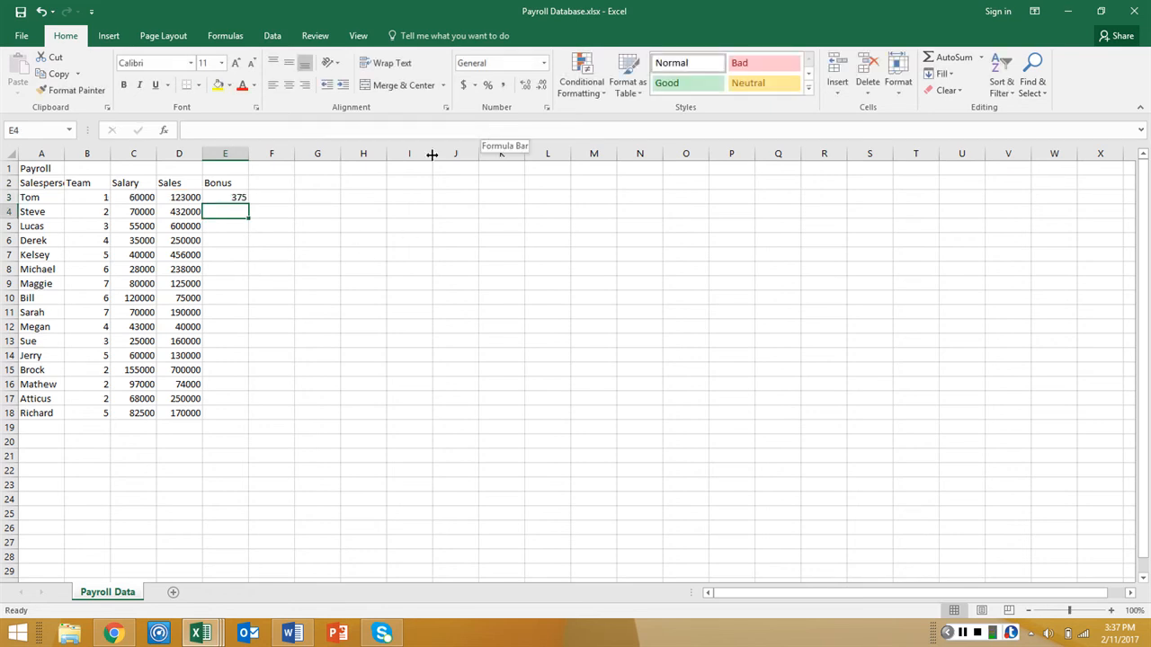
Fill the bonus formula in E3 down the Bonus column through E18
click(238, 198)
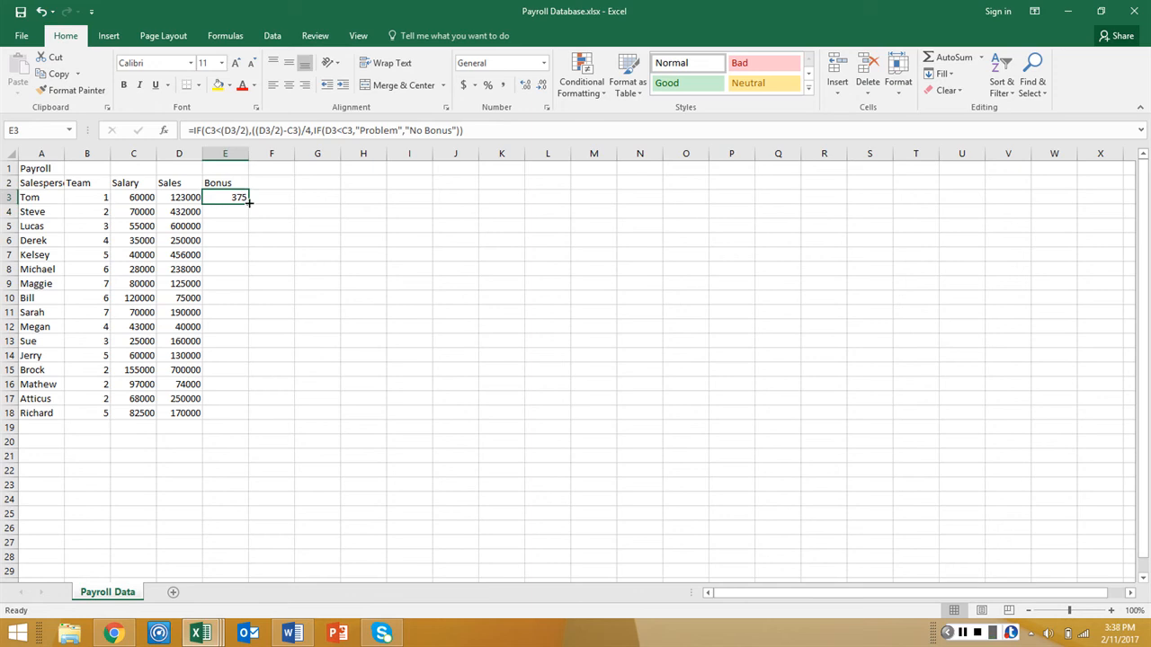
double_click(248, 203)
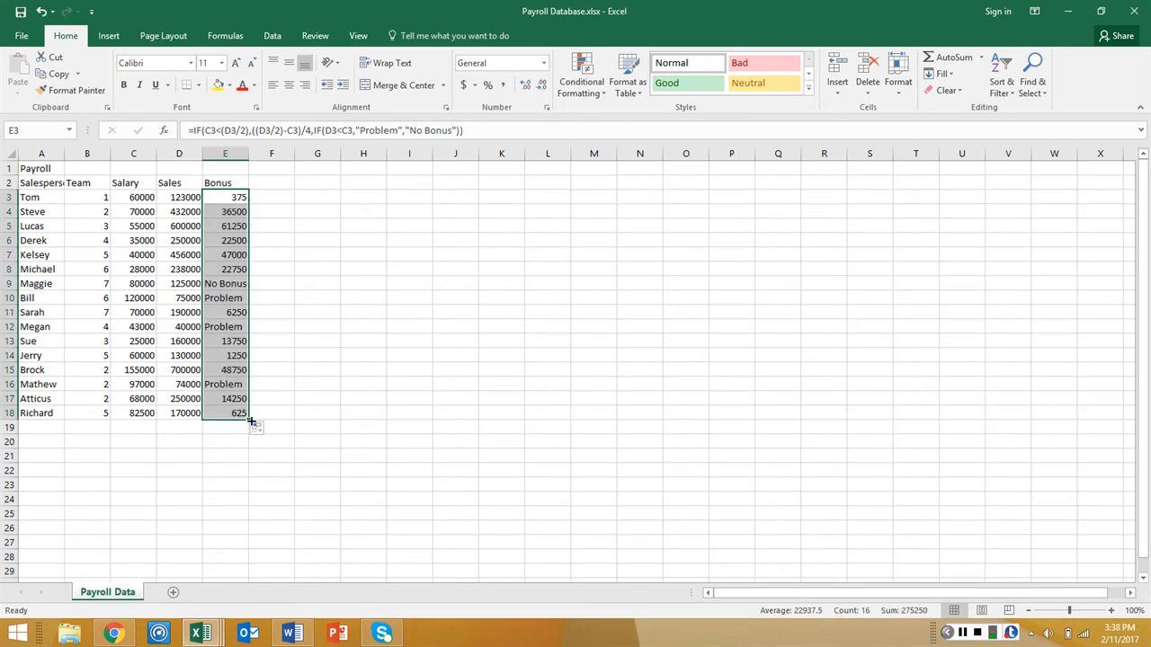
click(325, 312)
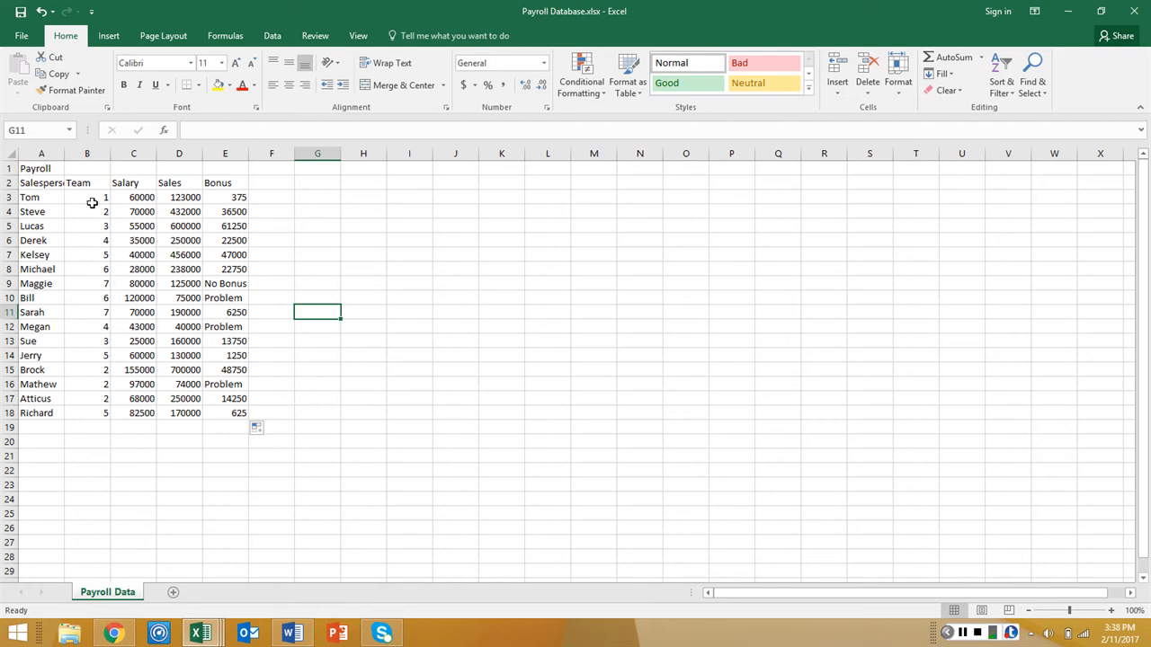
Format the Salary, Sales and Bonus values in C3:E18 with the Accounting number format
drag(139, 197, 237, 418)
click(530, 63)
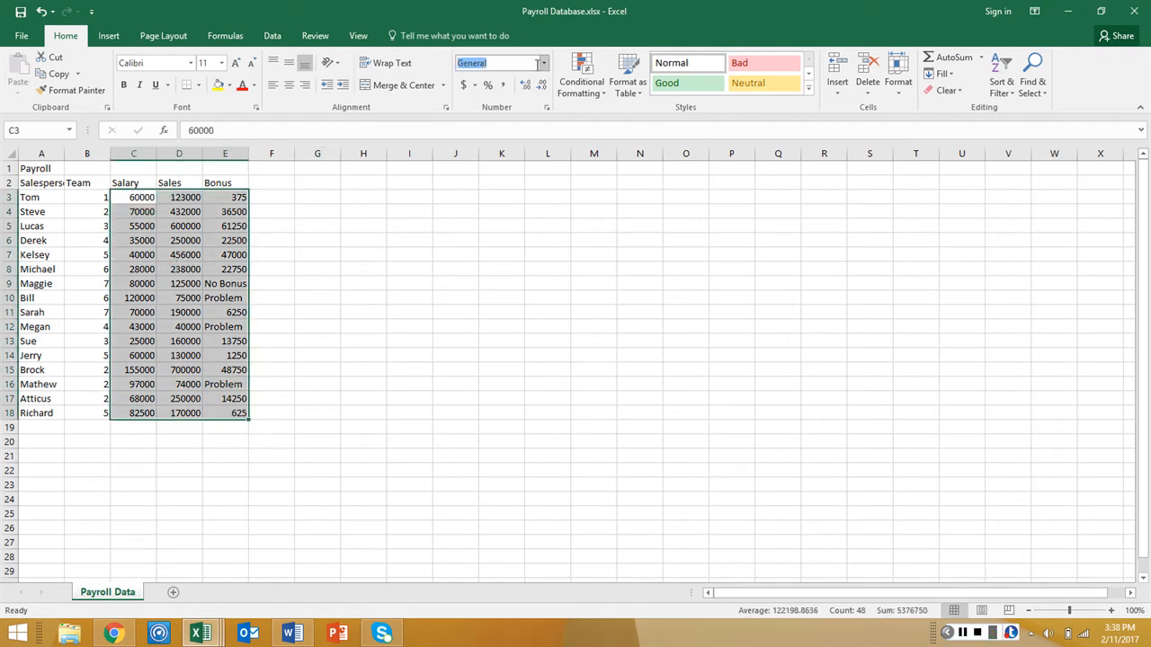
click(543, 63)
click(517, 183)
click(370, 313)
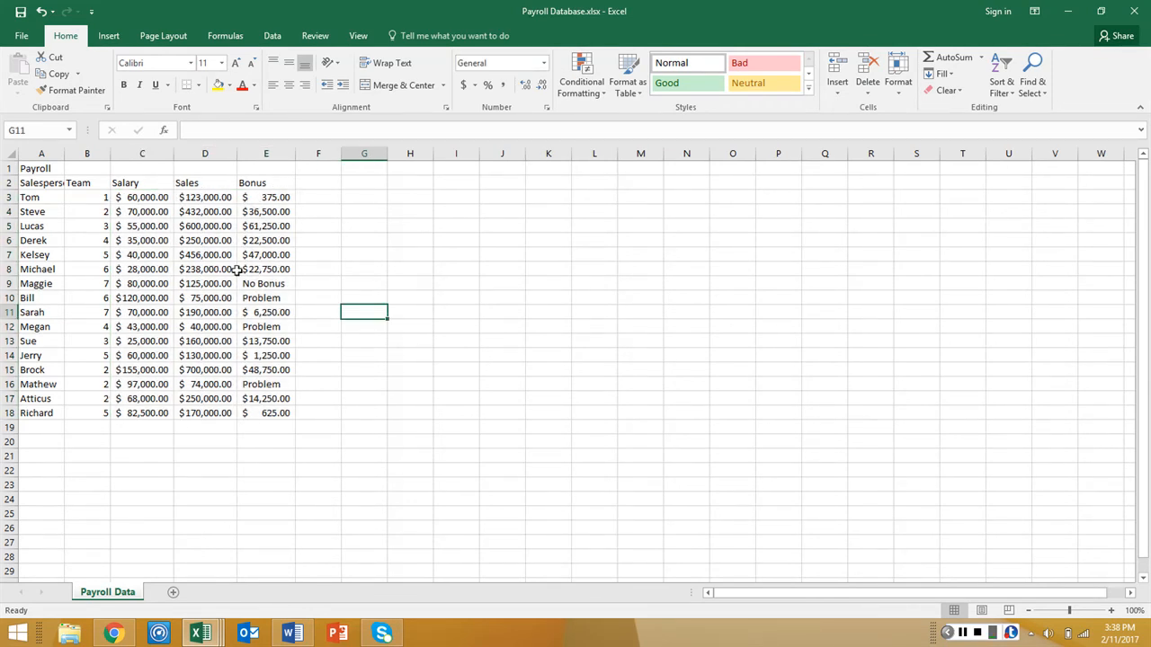
Merge and center the Payroll title across A1:E1
click(292, 633)
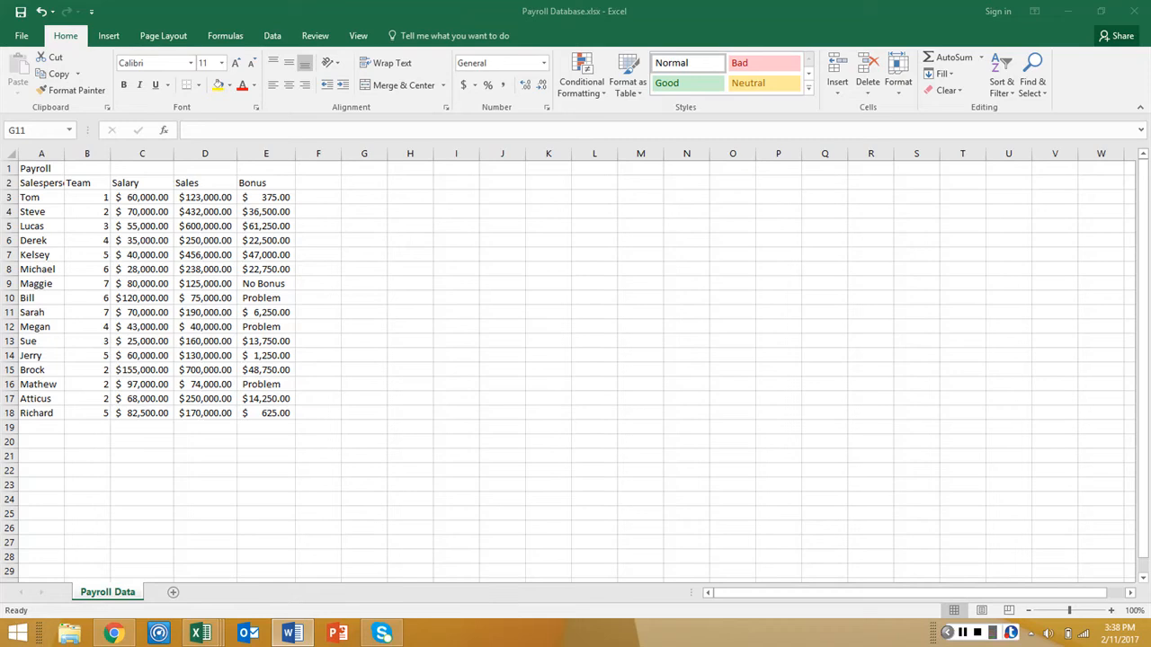
drag(54, 168, 265, 155)
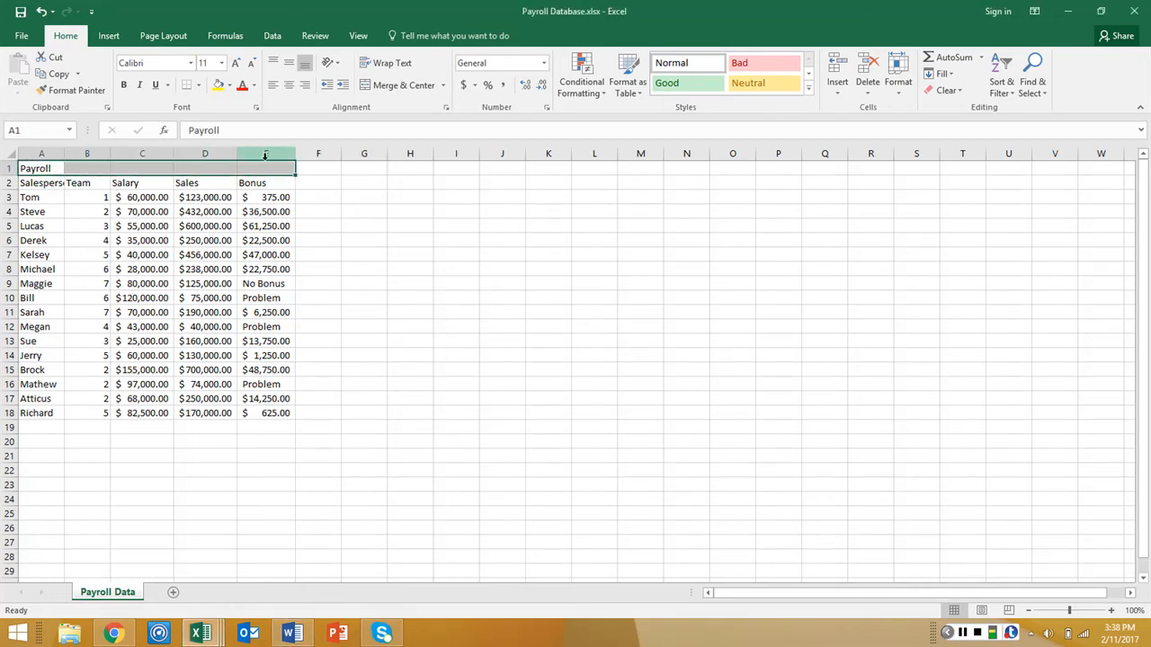
click(395, 84)
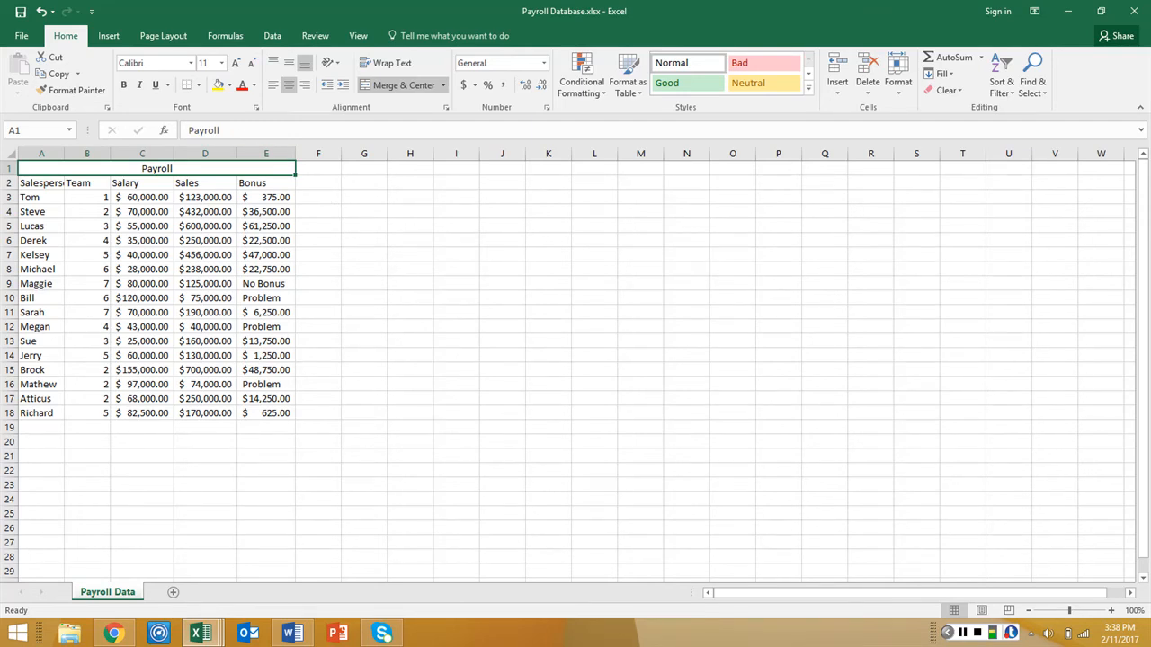
Convert the range A2:E18 into a table with headers
click(36, 196)
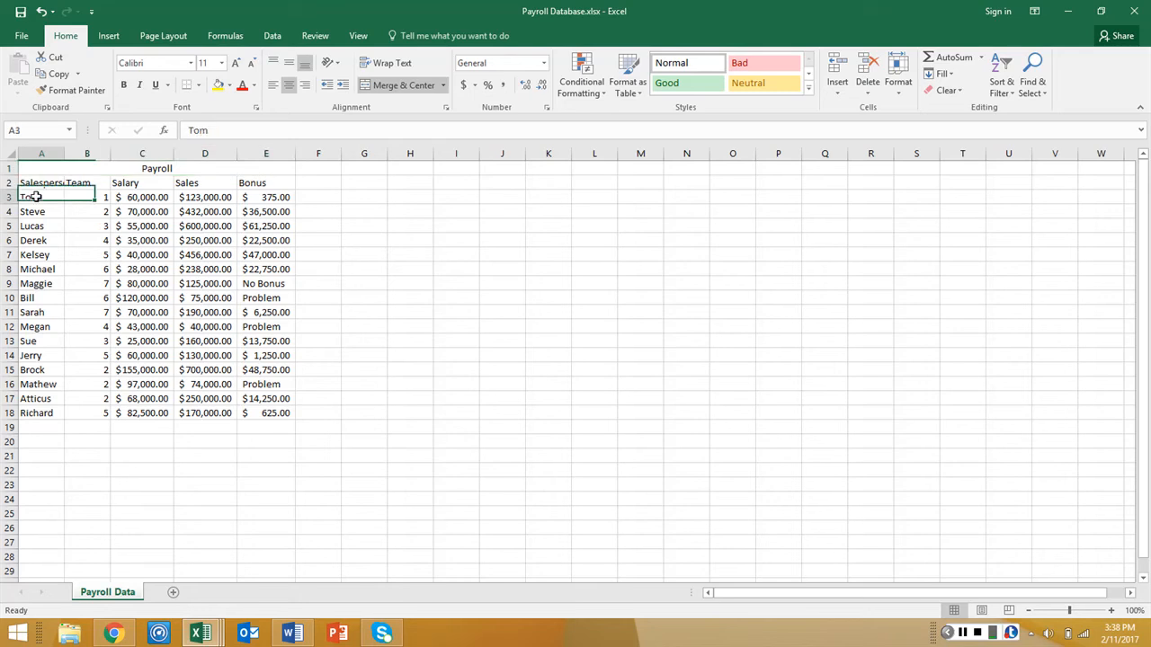
drag(40, 184, 262, 410)
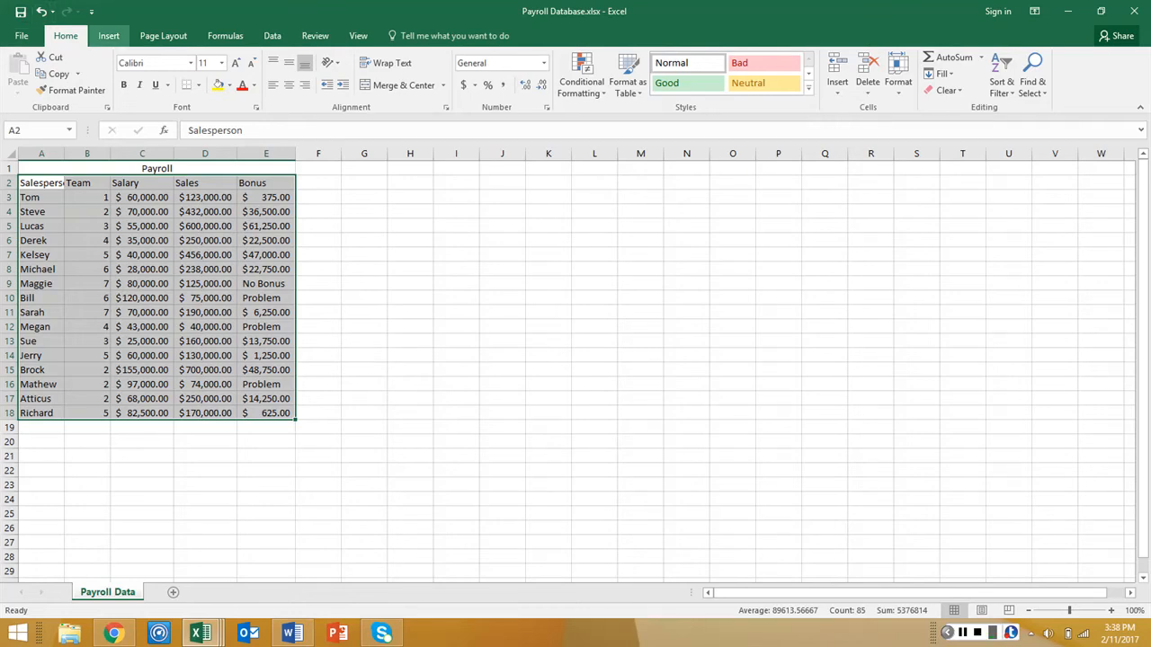
click(109, 35)
click(124, 72)
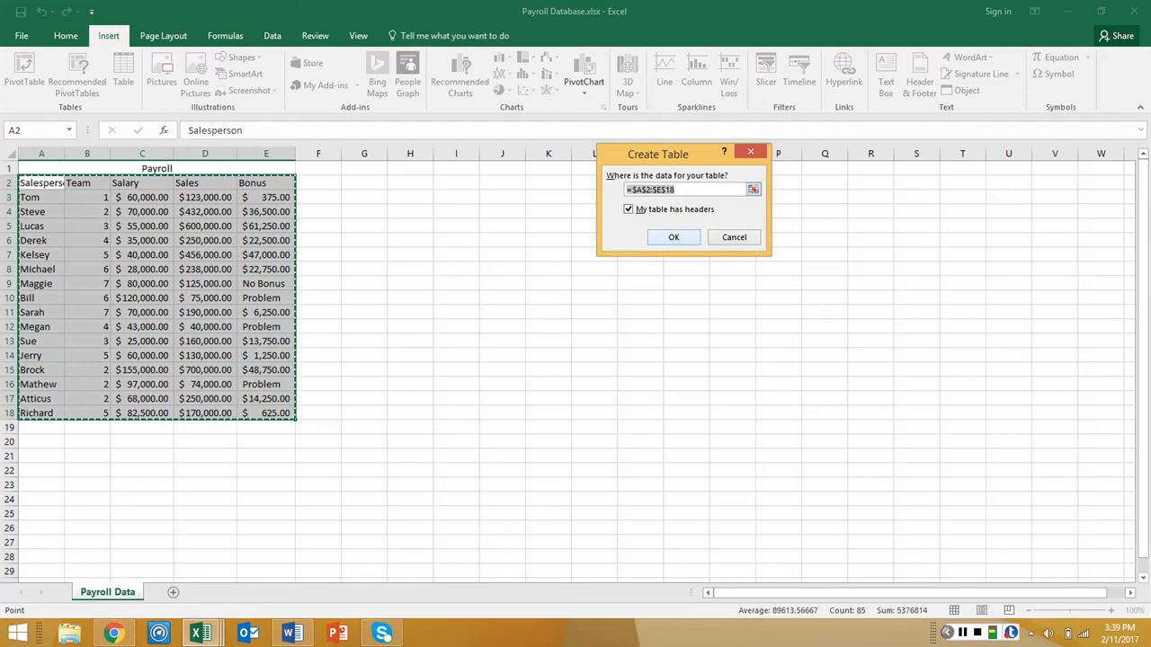
click(673, 237)
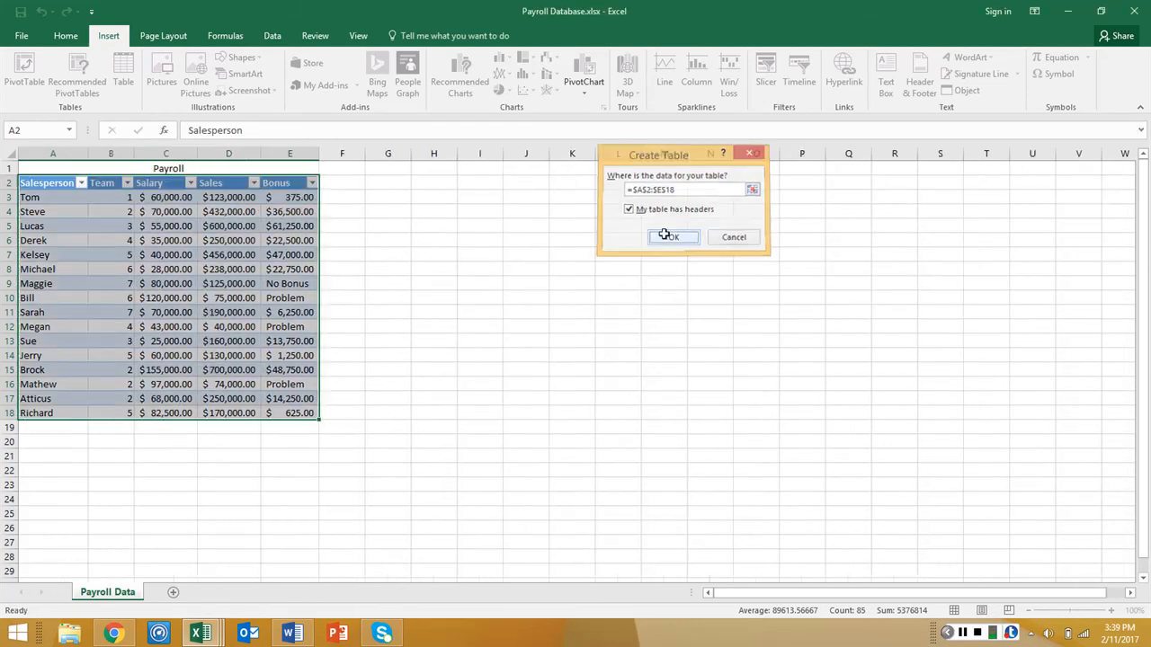
click(669, 238)
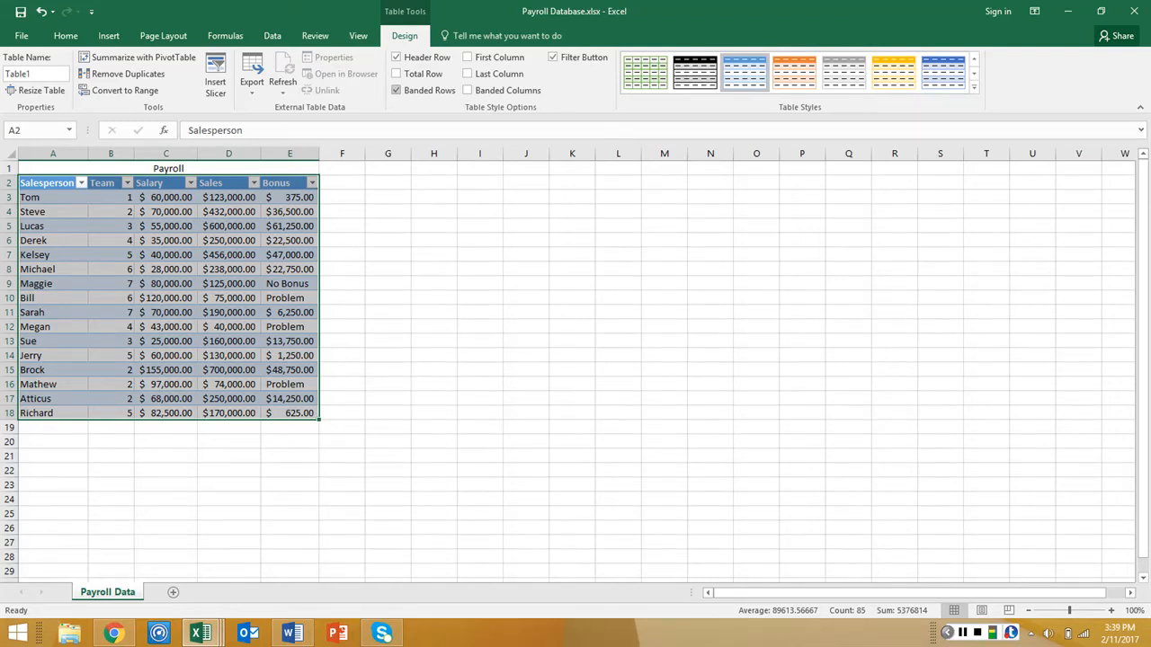
Turn off banded rows and add a total row to the payroll table
click(396, 89)
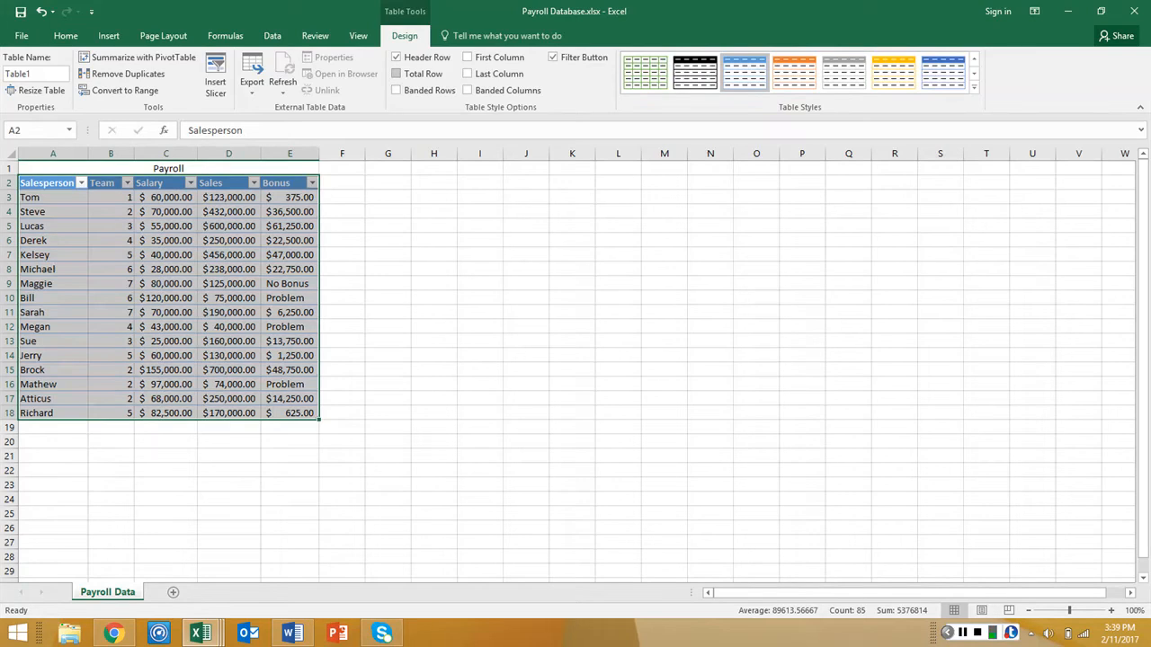
click(395, 74)
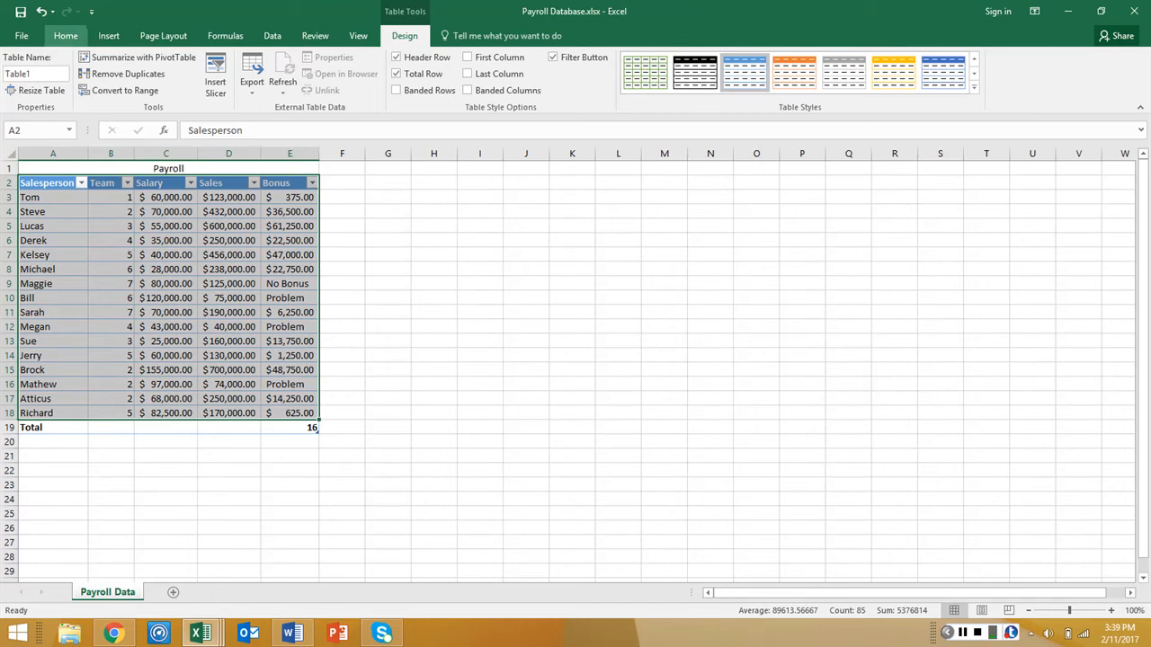
click(66, 36)
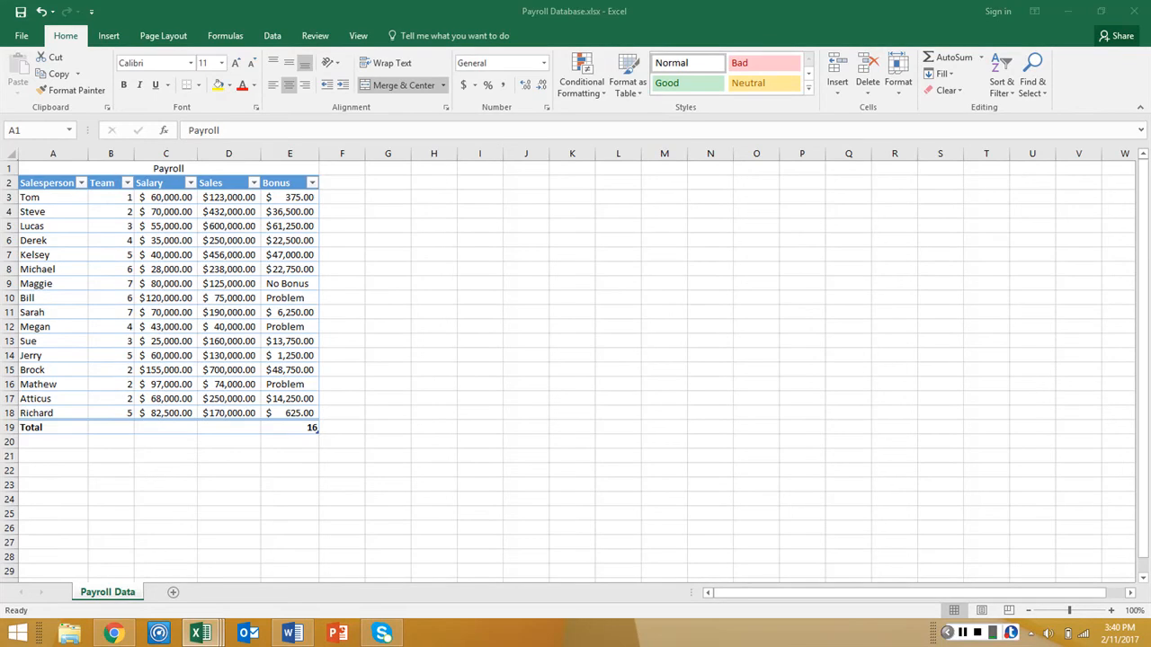
click(627, 76)
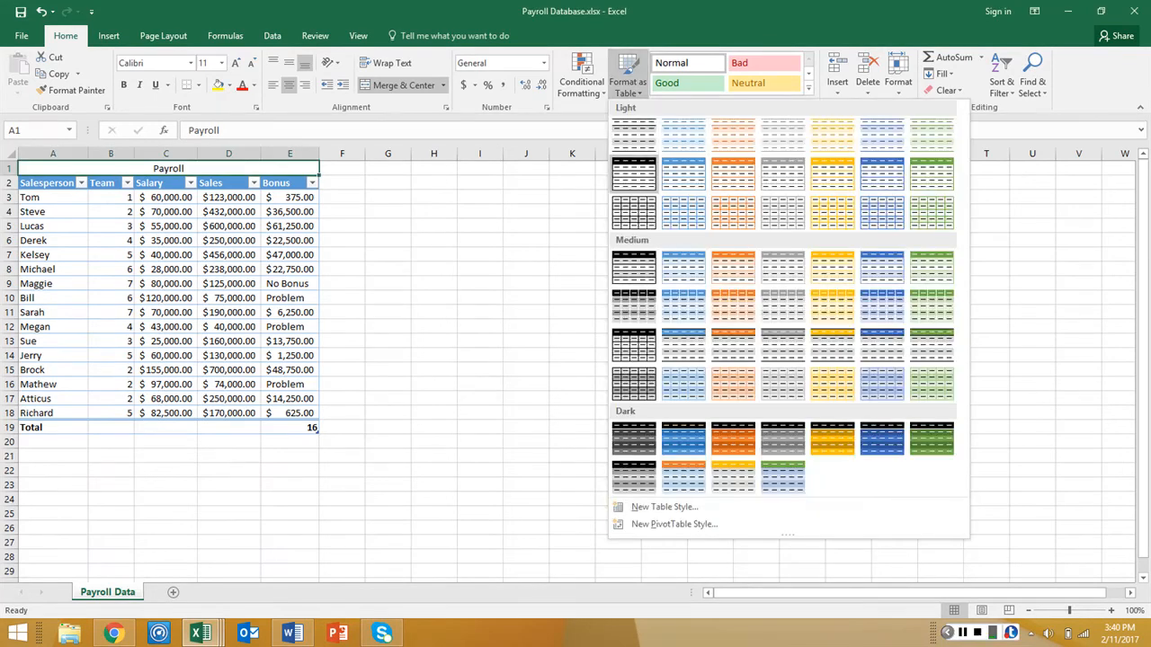
click(475, 335)
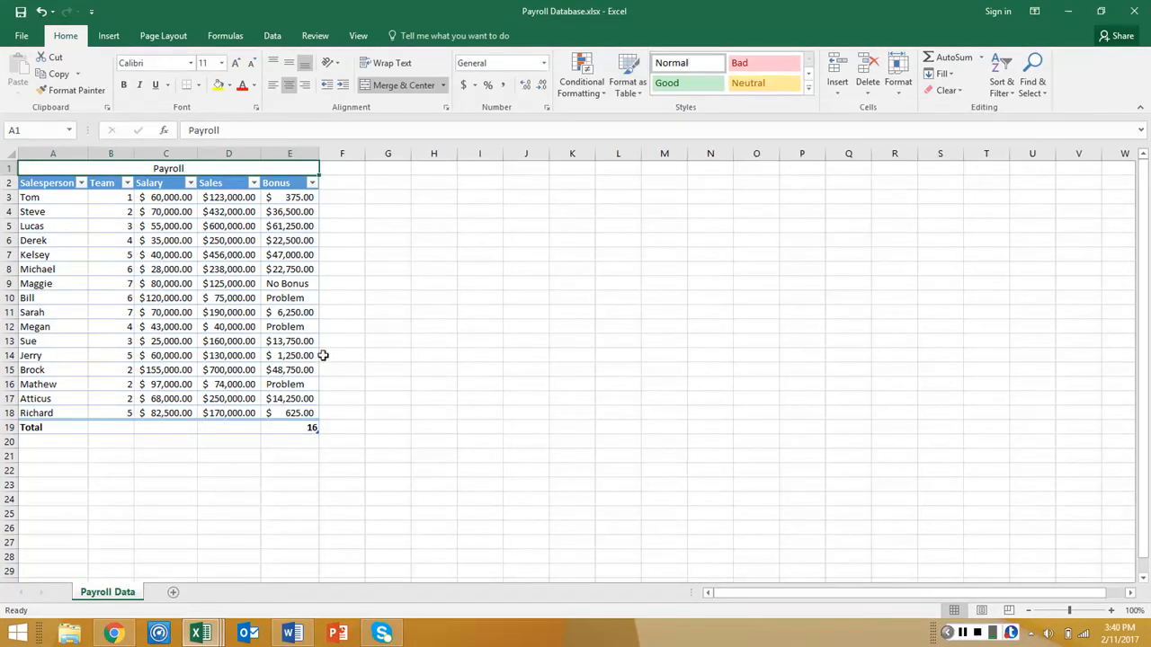
click(322, 355)
Apply the first Medium table style, with the black header, to the payroll table A2:E19
drag(50, 184, 288, 431)
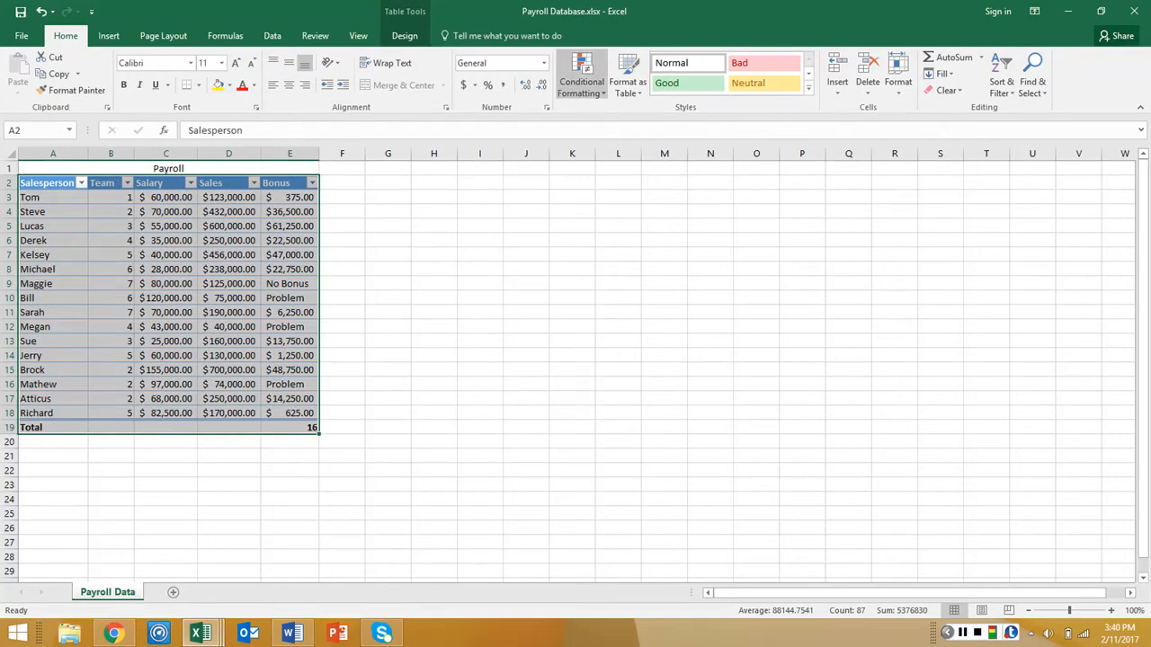
click(627, 76)
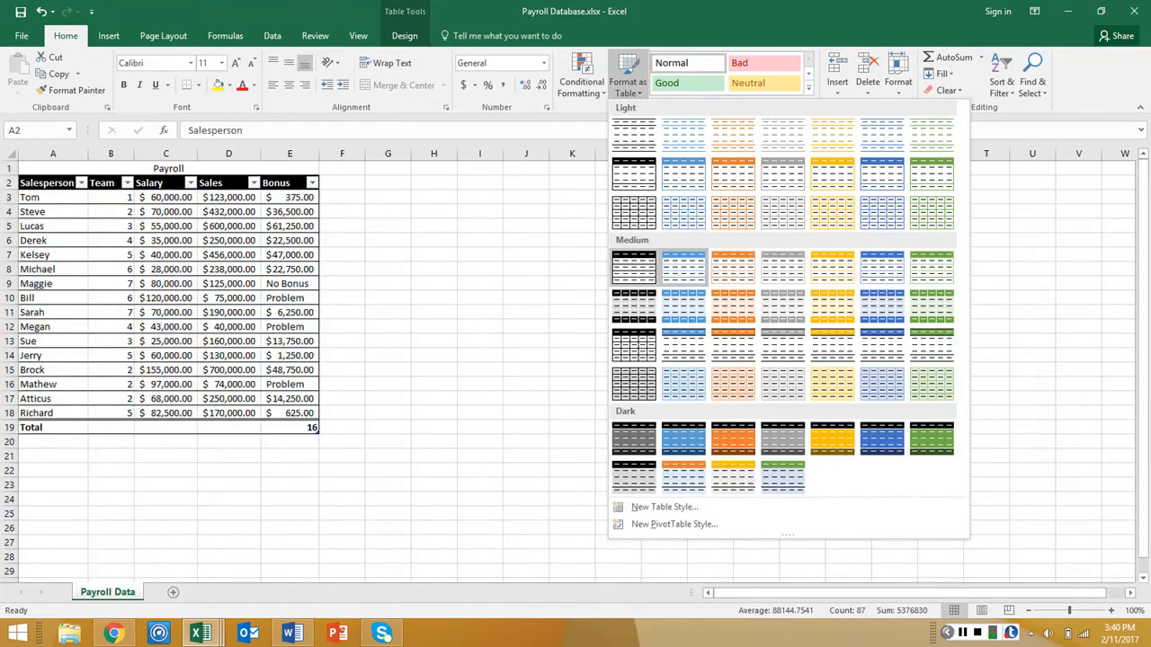
click(643, 262)
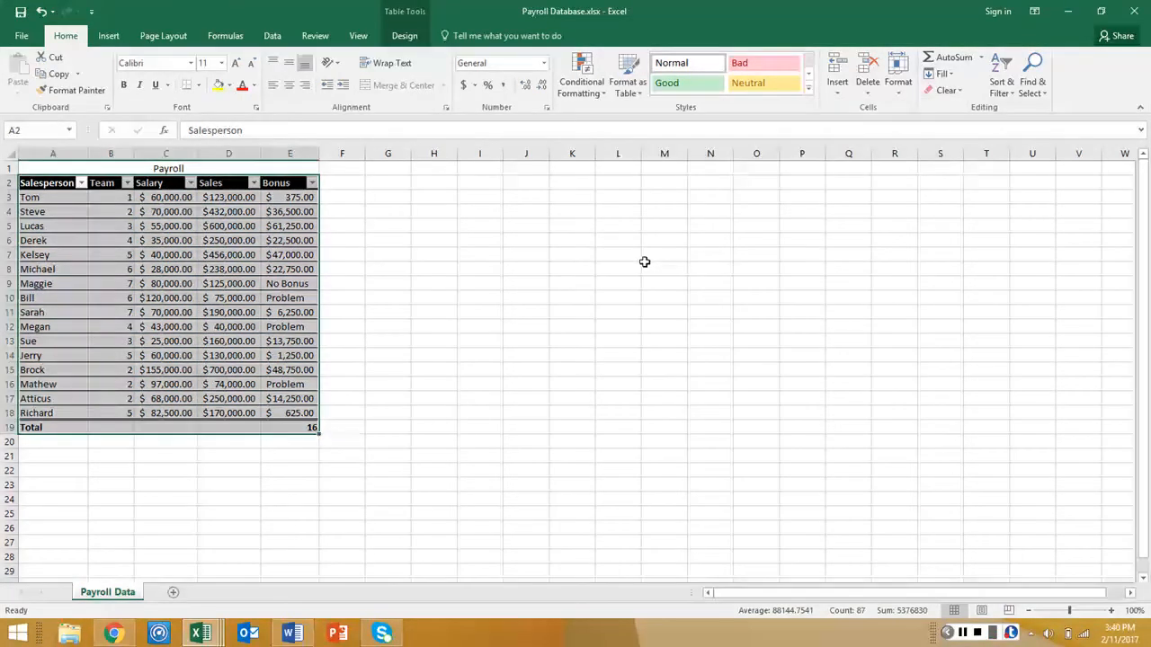
click(518, 285)
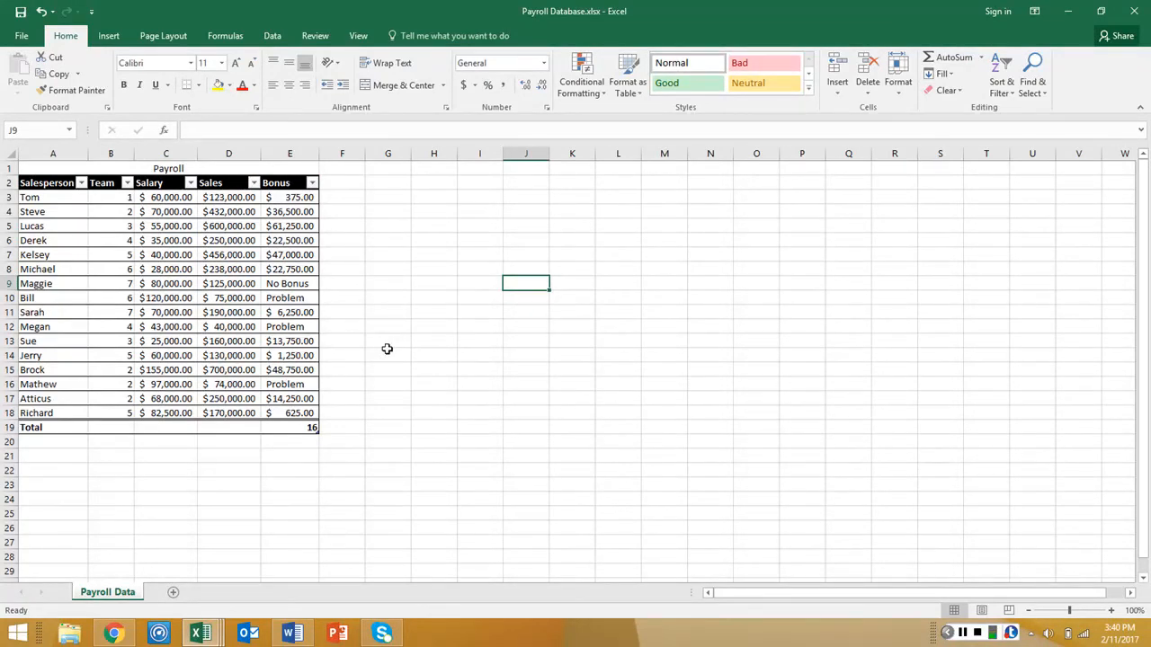
click(286, 288)
click(285, 297)
click(286, 285)
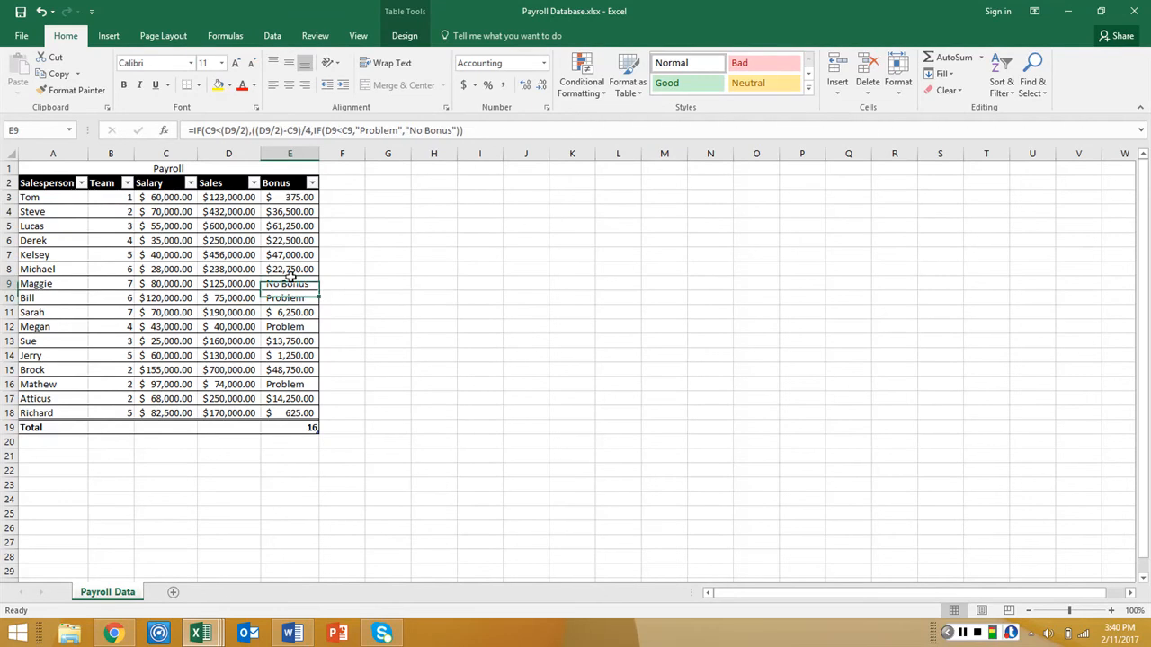
click(284, 300)
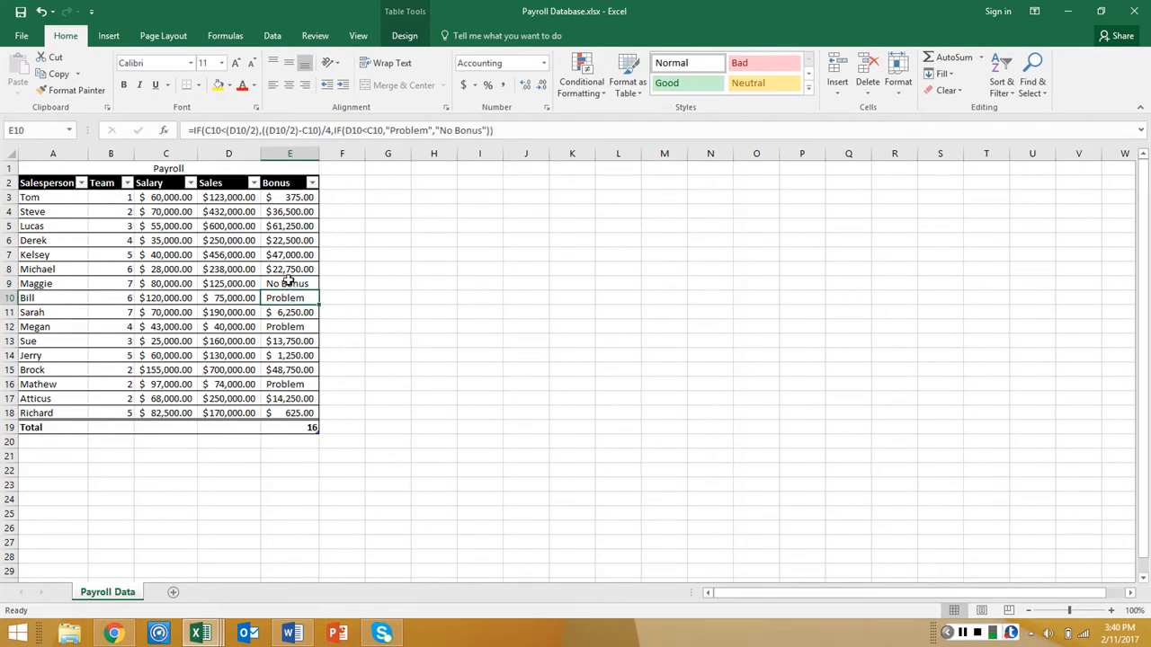
click(287, 281)
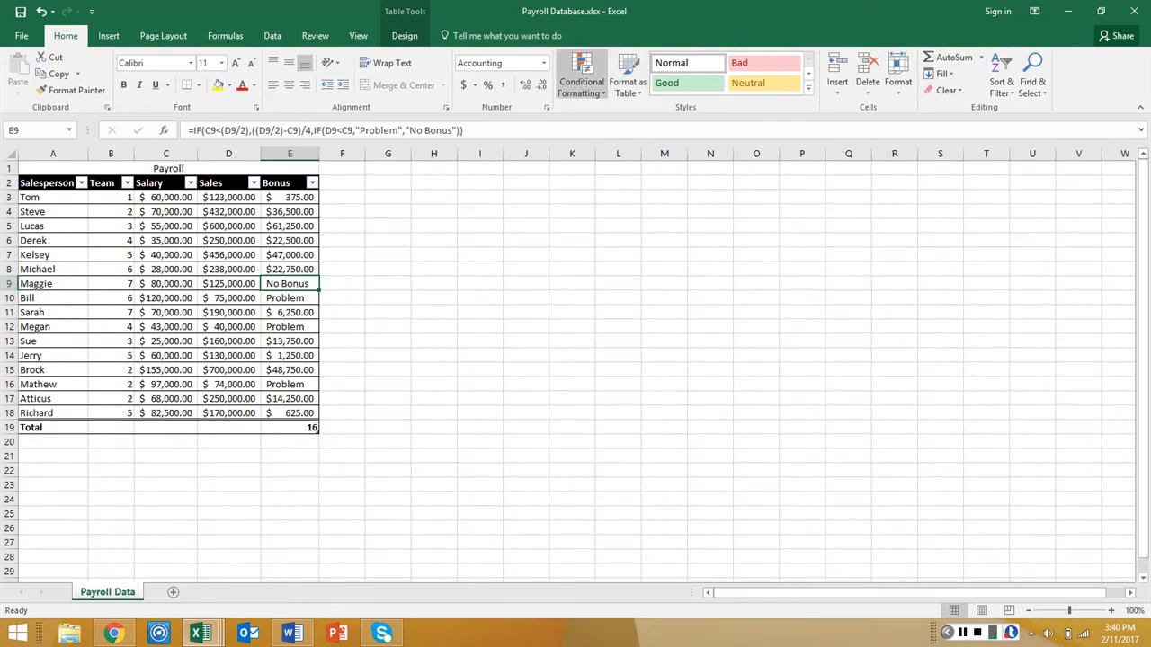
Add an Equal To conditional formatting rule to E3:E18 that marks "Problem" with Light Red Fill with Dark Red Text
drag(293, 197, 287, 415)
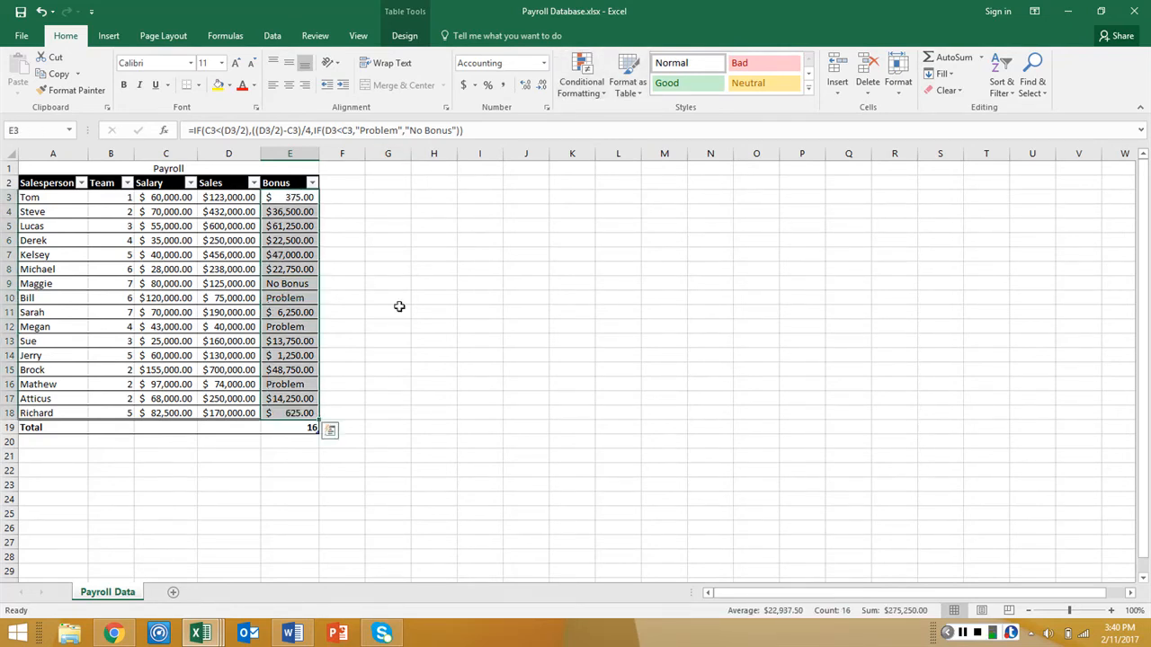
click(581, 76)
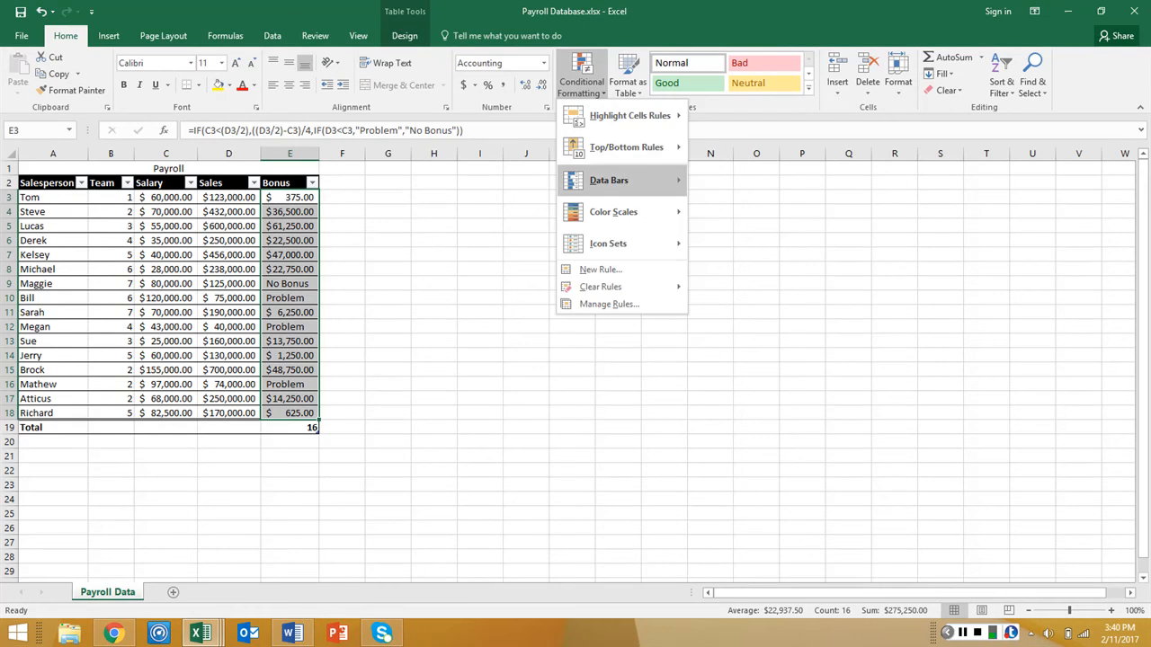
mouse_move(620, 179)
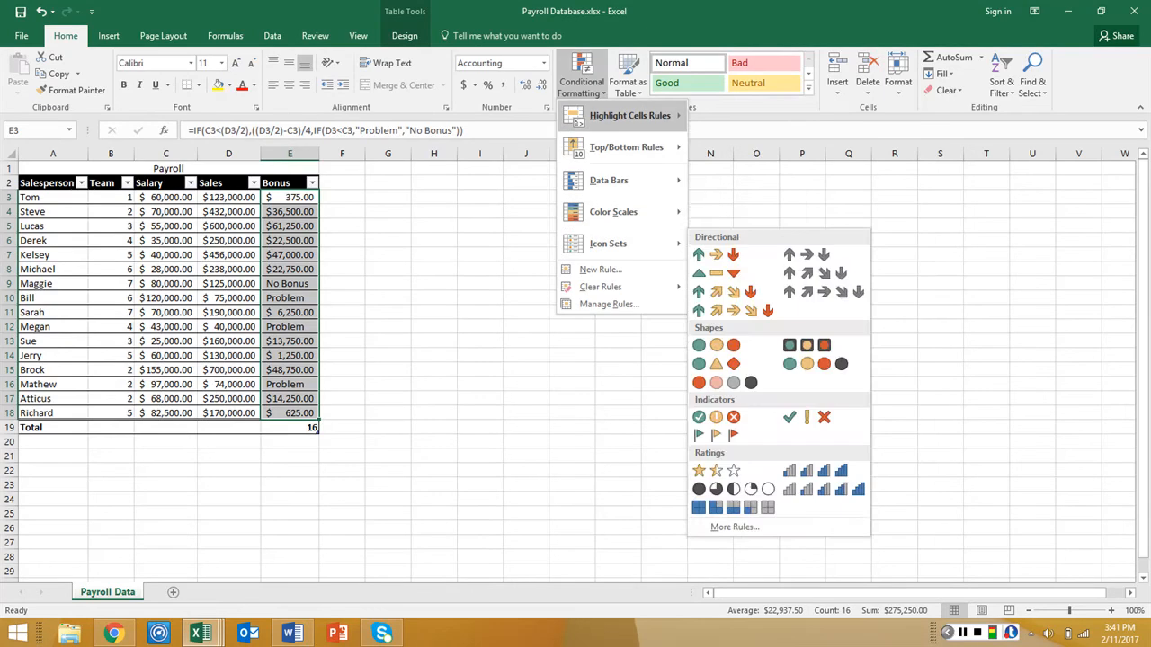
mouse_move(630, 115)
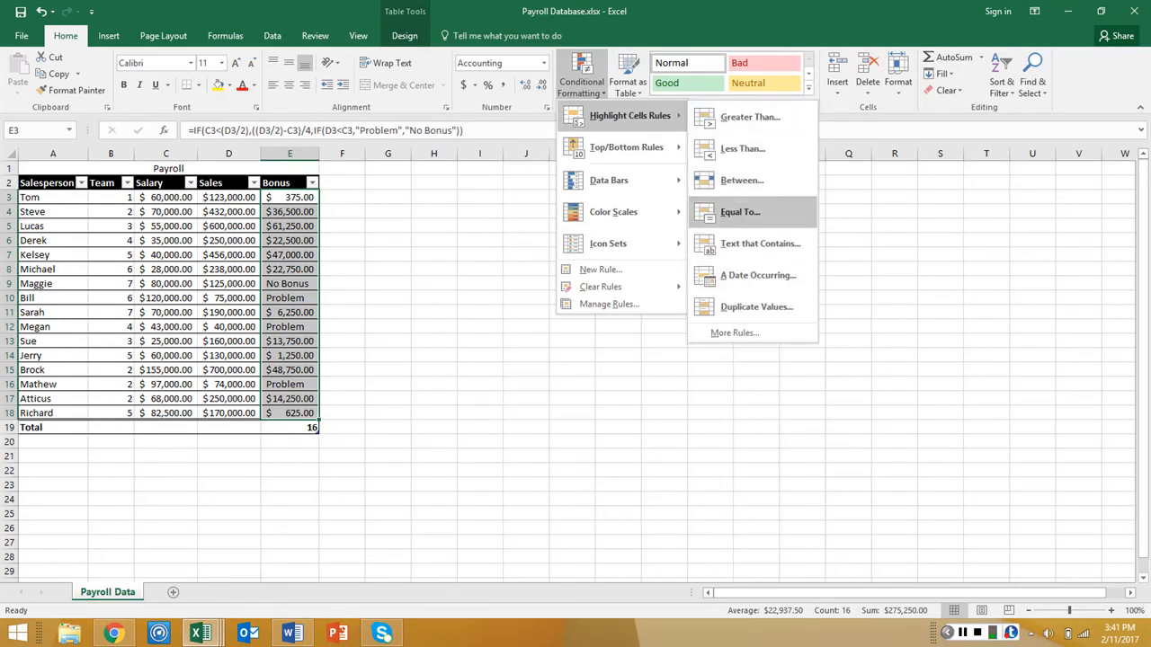
click(739, 212)
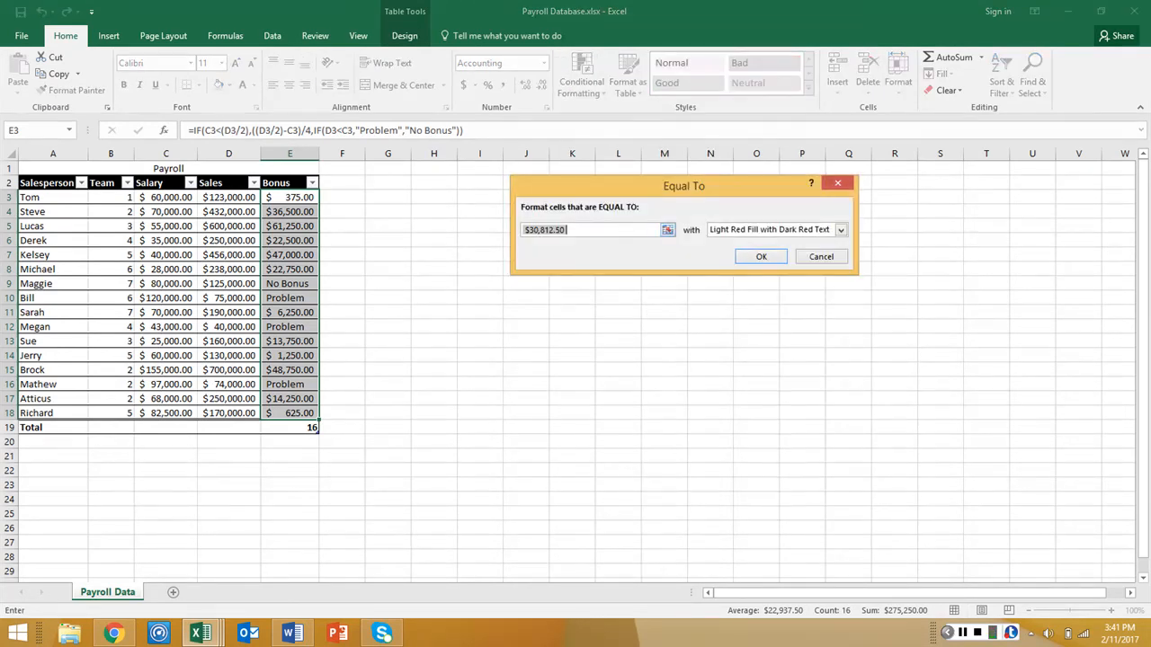
text(Problems)
key(BackSpace)
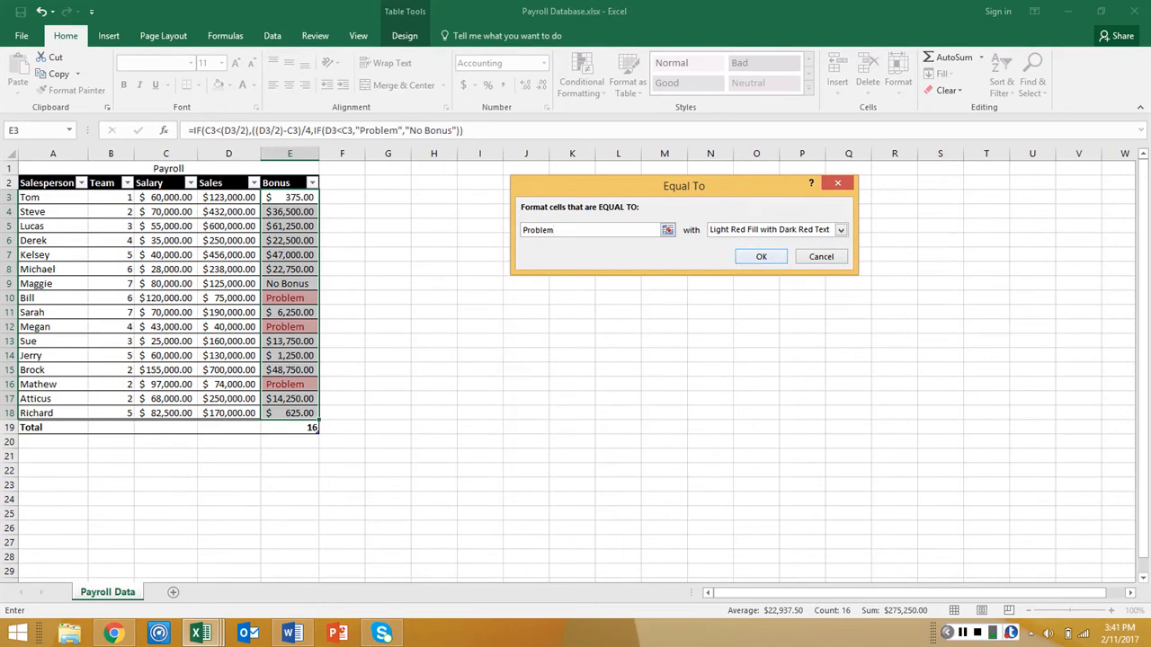
click(760, 256)
click(496, 286)
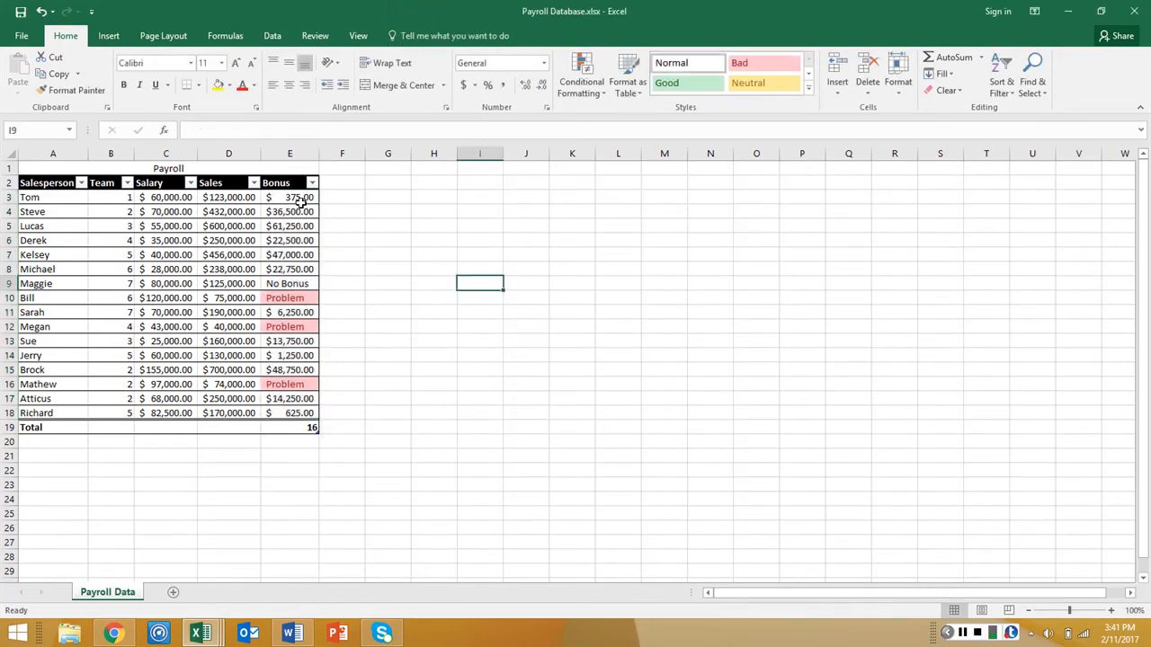
Add an Equal To conditional formatting rule to E3:E18 that marks "No Bonus" with Yellow Fill with Dark Yellow Text
drag(300, 201, 300, 413)
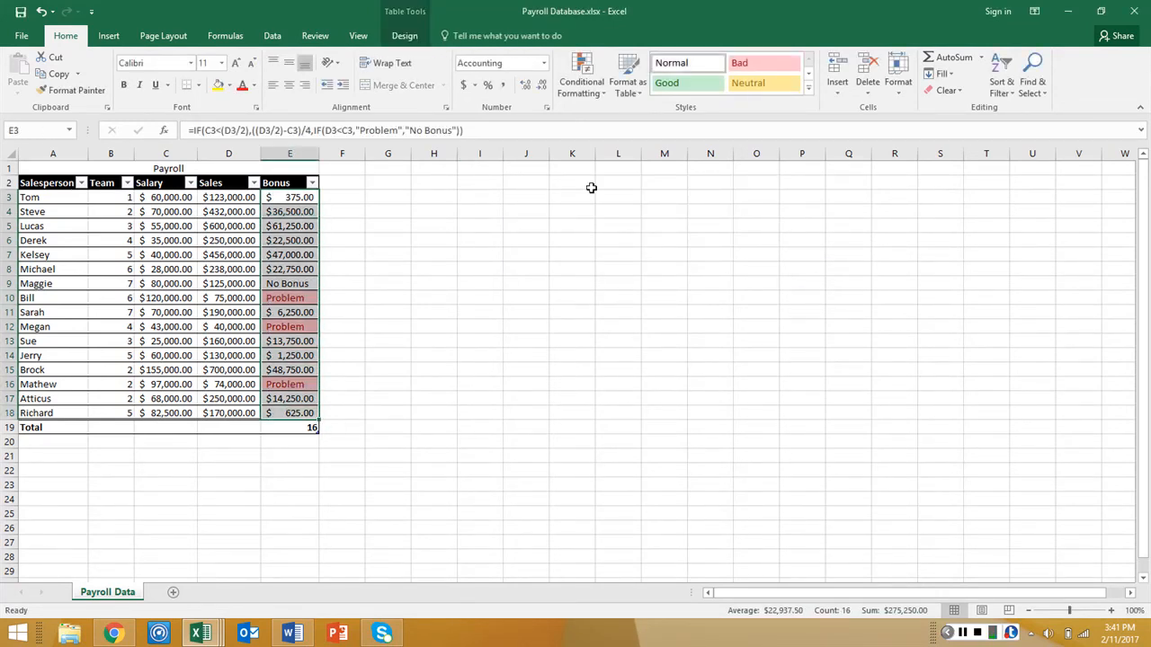
click(582, 77)
mouse_move(626, 148)
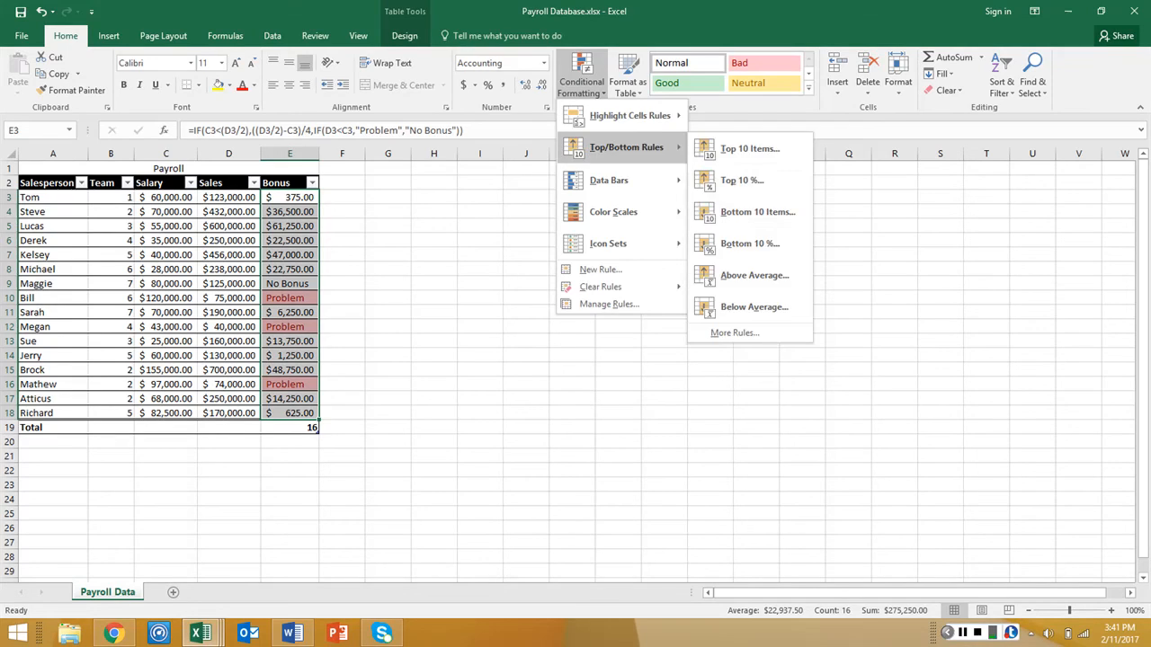
mouse_move(629, 115)
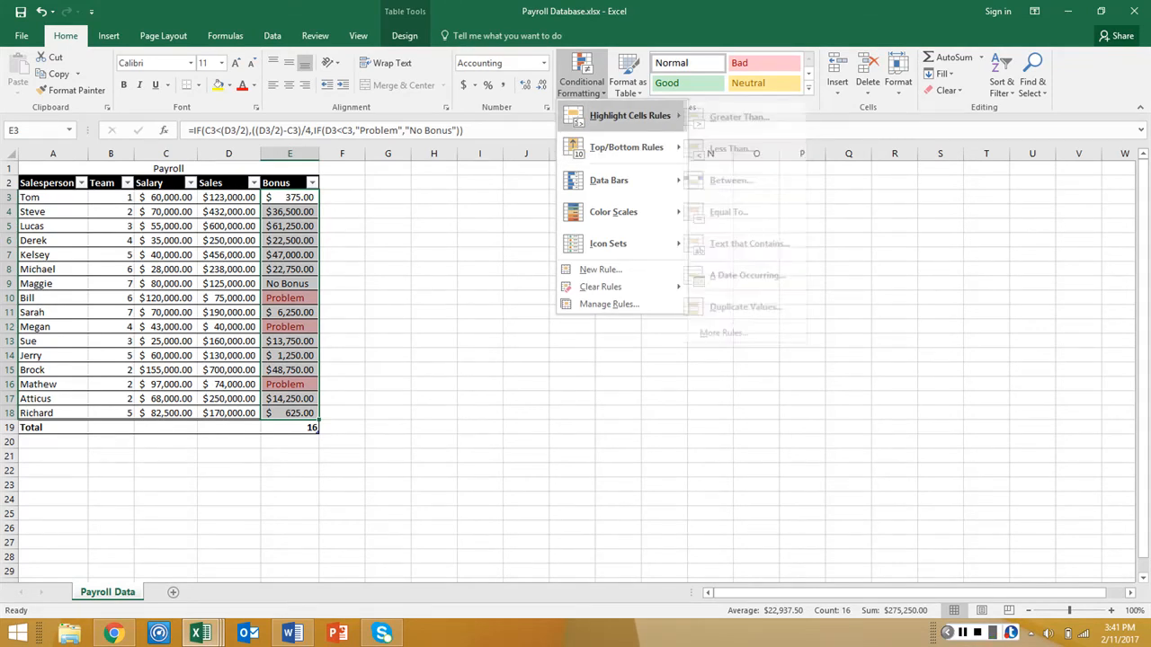
click(741, 213)
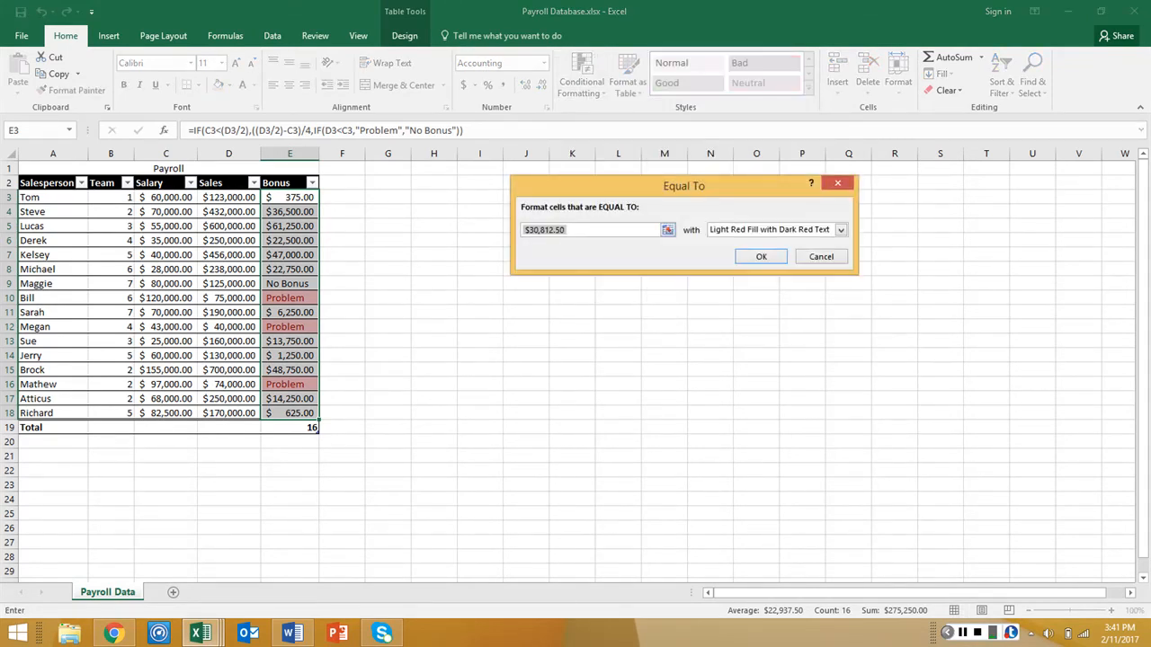
text(No Bonus)
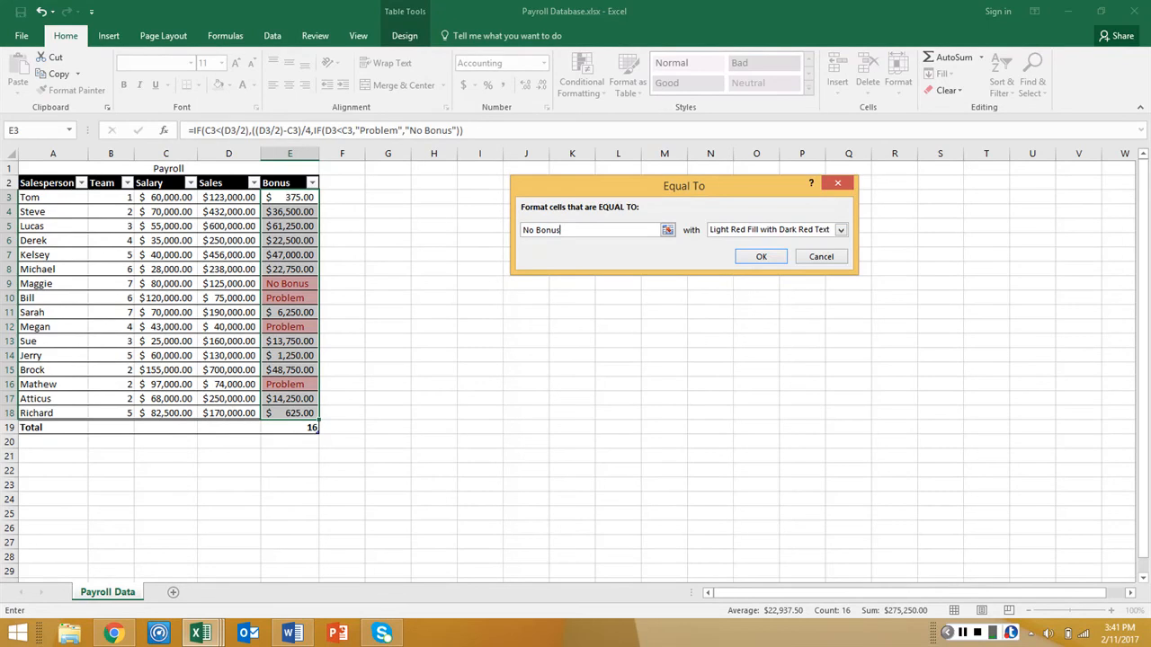
click(841, 230)
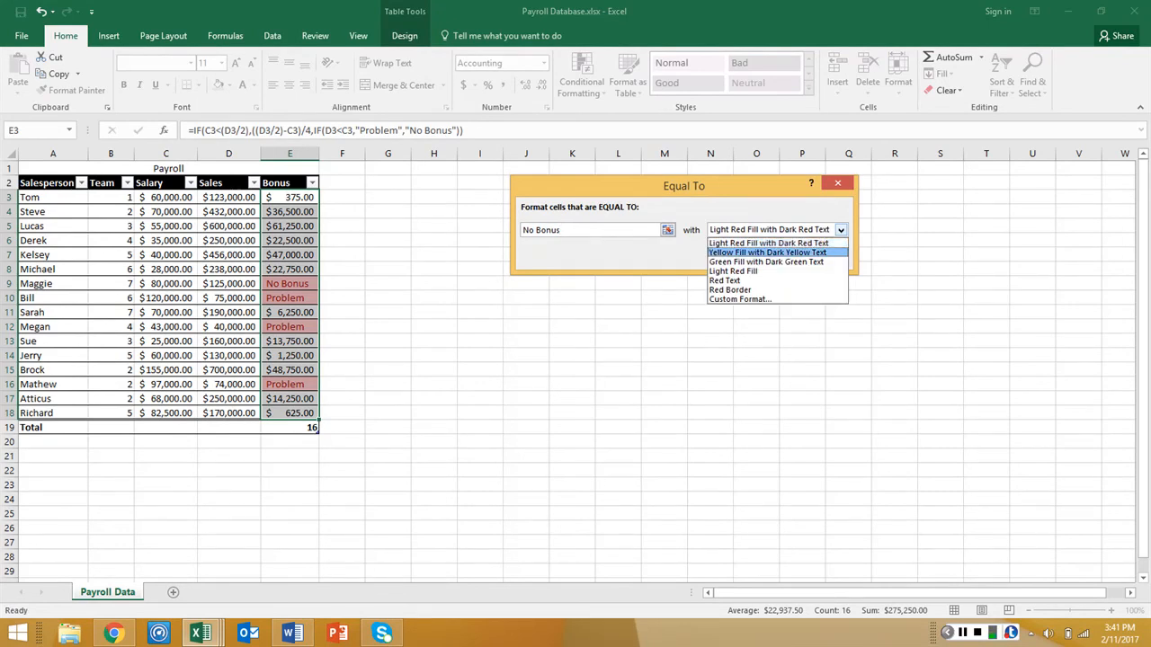
click(767, 253)
click(761, 257)
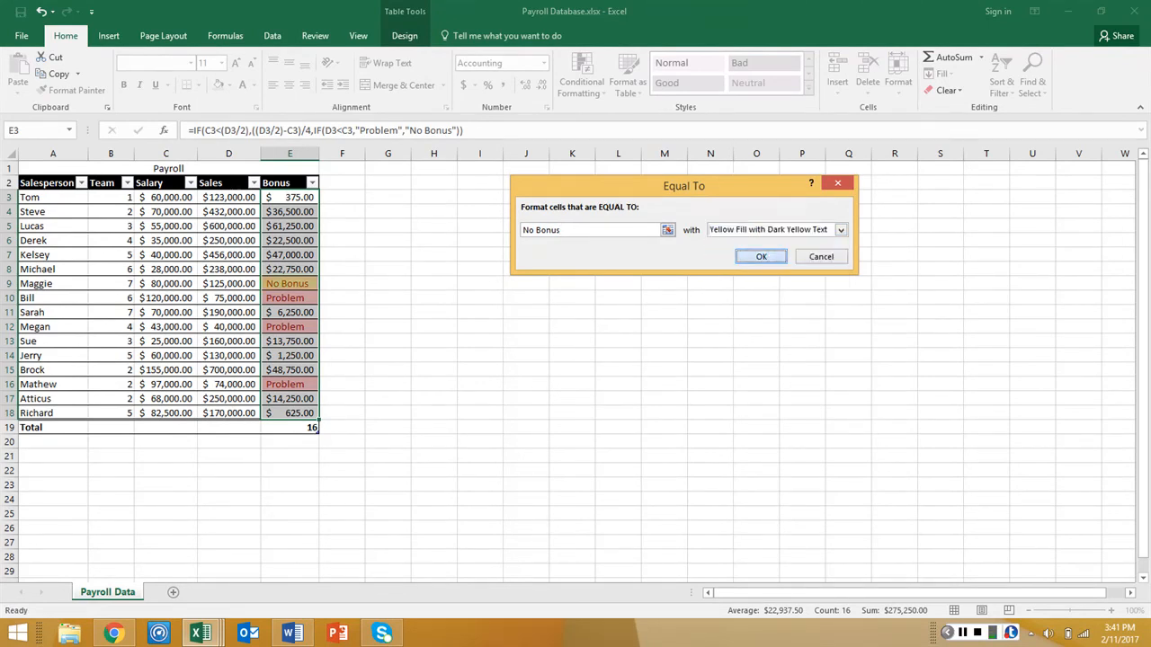
click(529, 312)
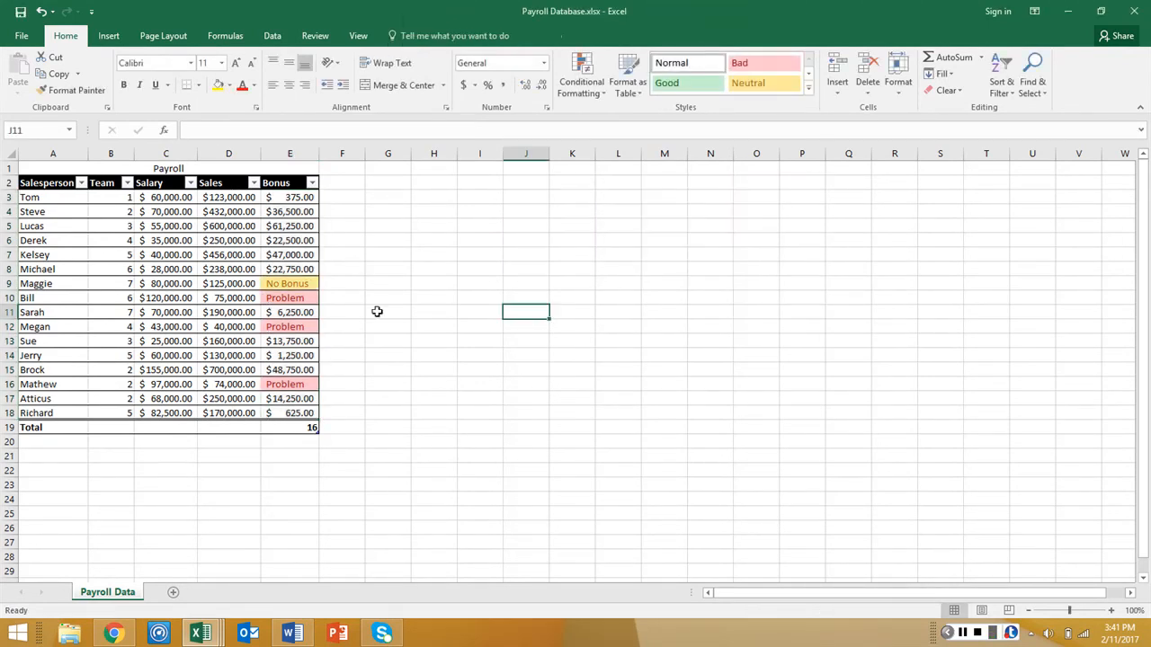
click(288, 285)
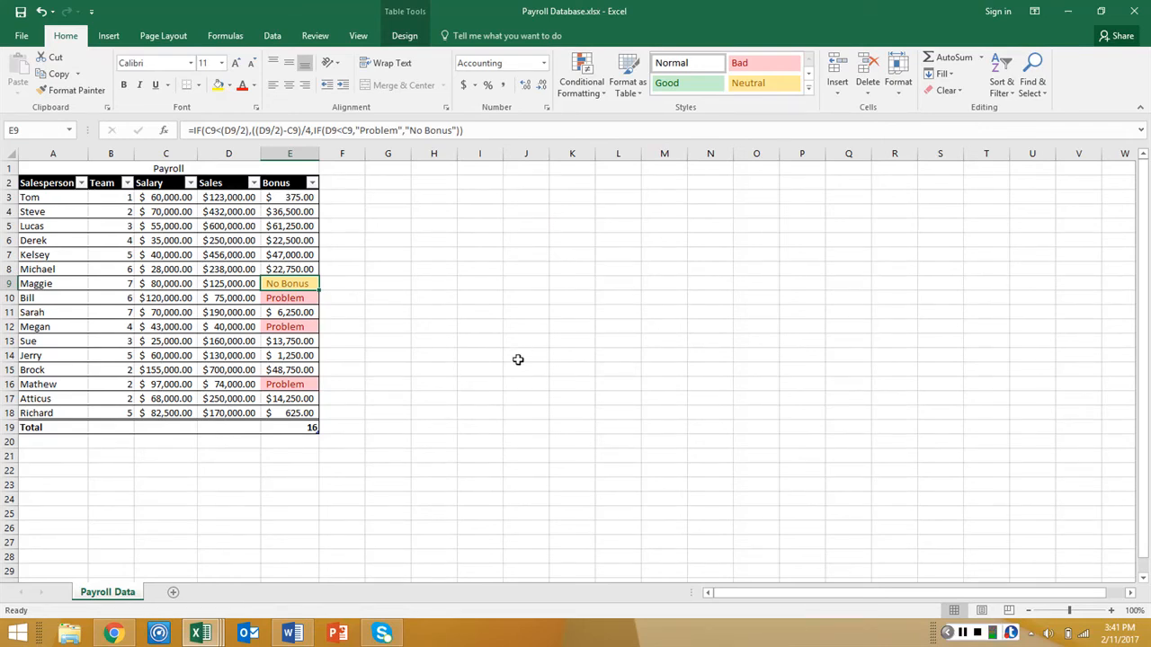
Set the Salary column's total row cell C19 to Sum and autofit column C to its contents
click(148, 429)
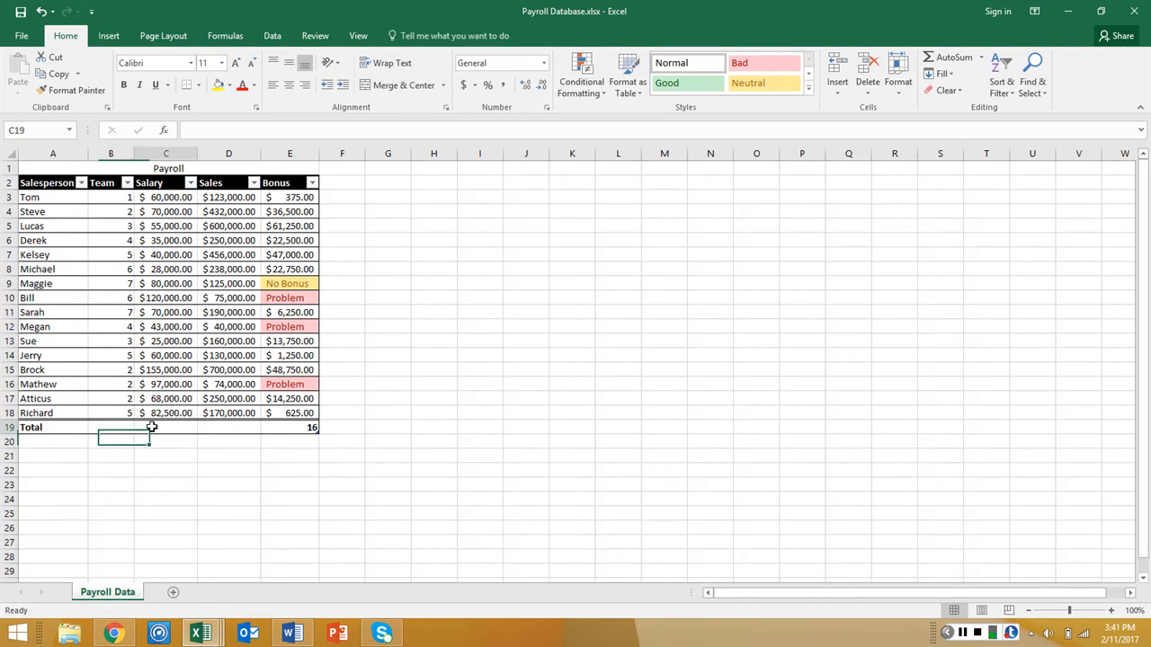
click(205, 428)
click(204, 428)
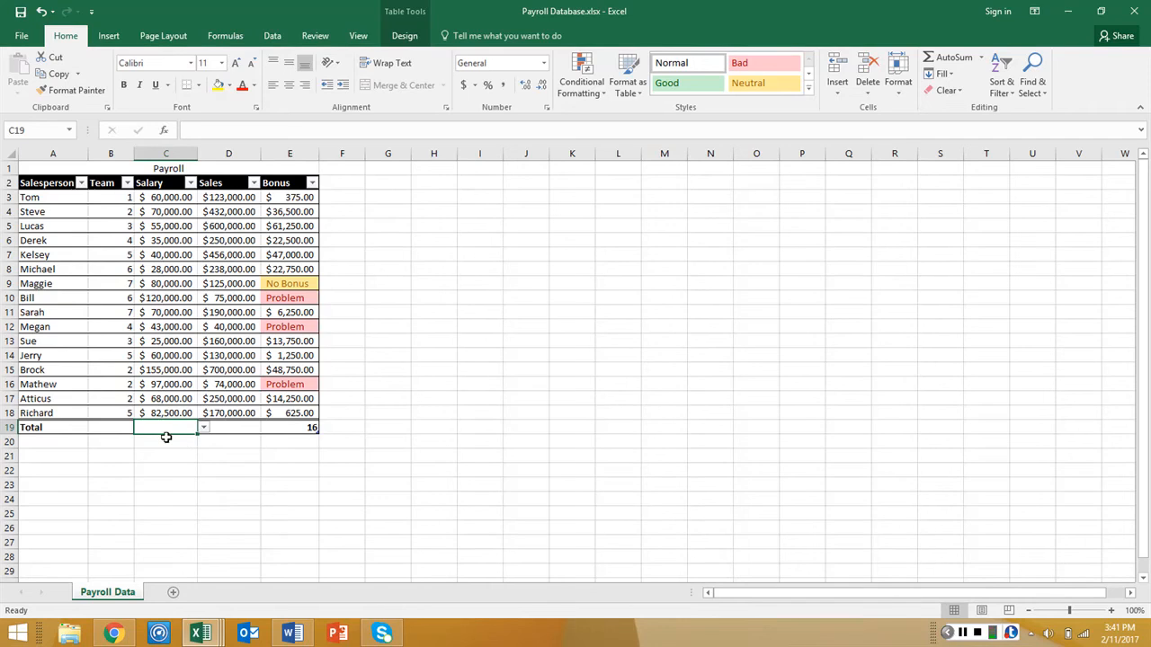
click(204, 428)
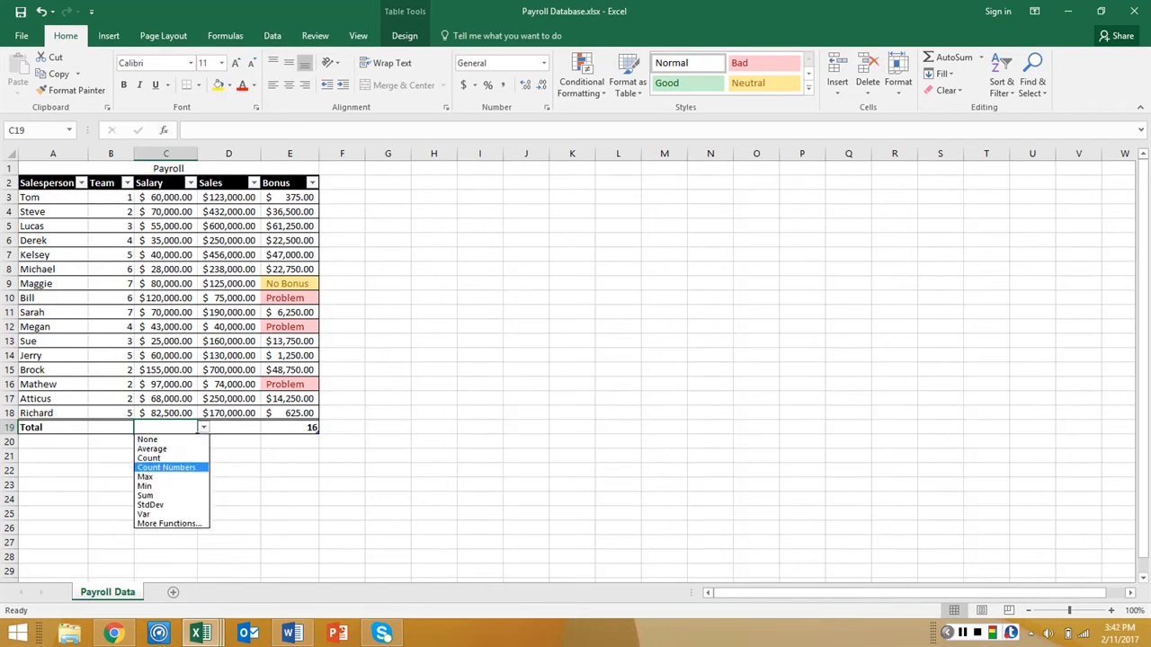
click(162, 495)
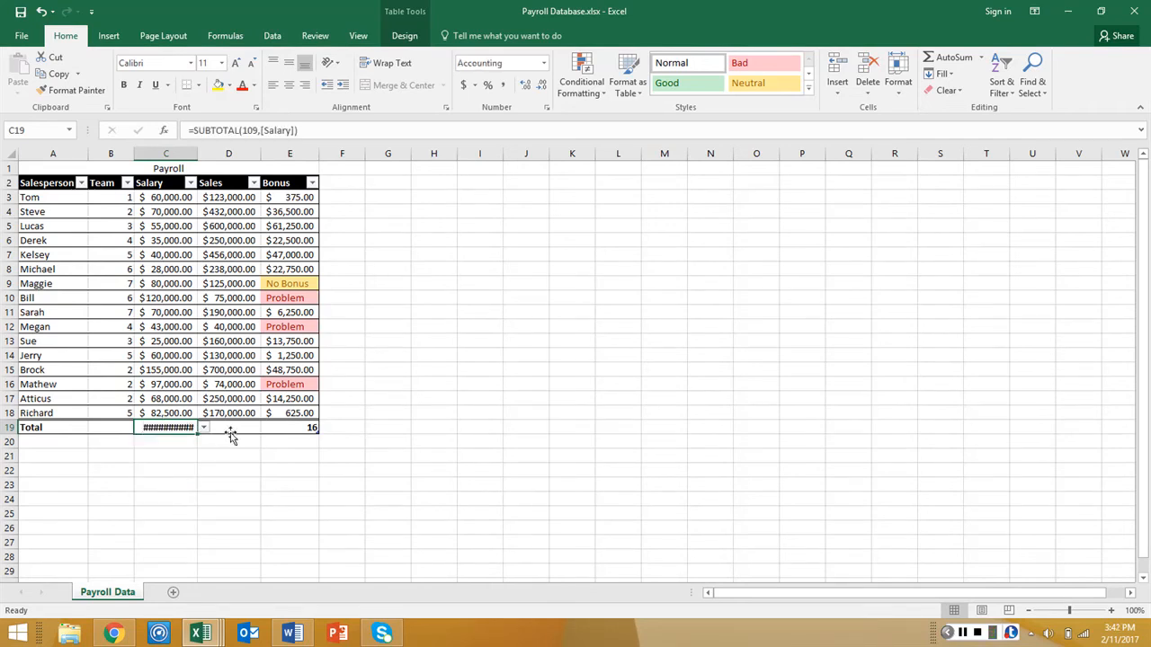
key(ctrl+a)
click(171, 439)
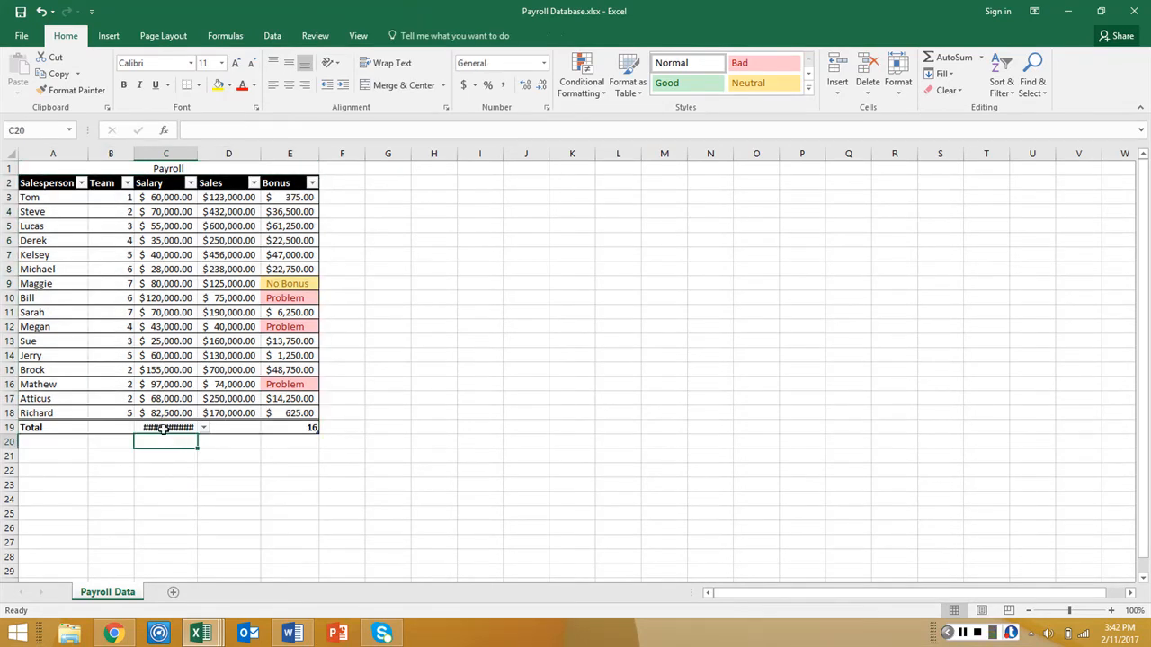
click(163, 428)
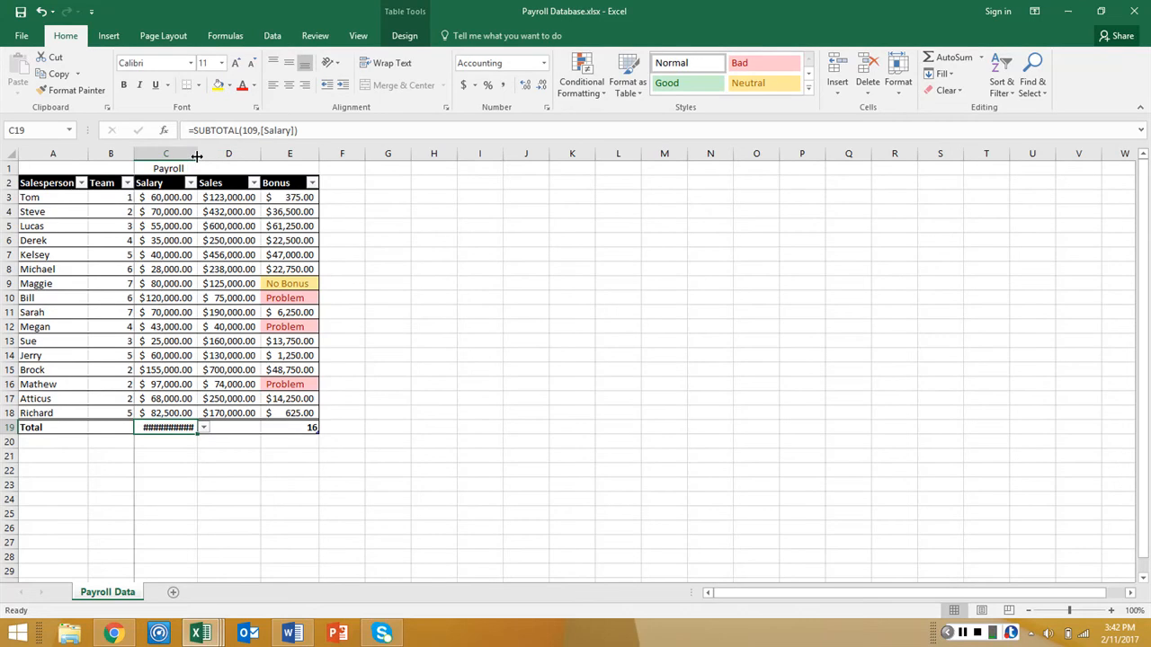
double_click(196, 156)
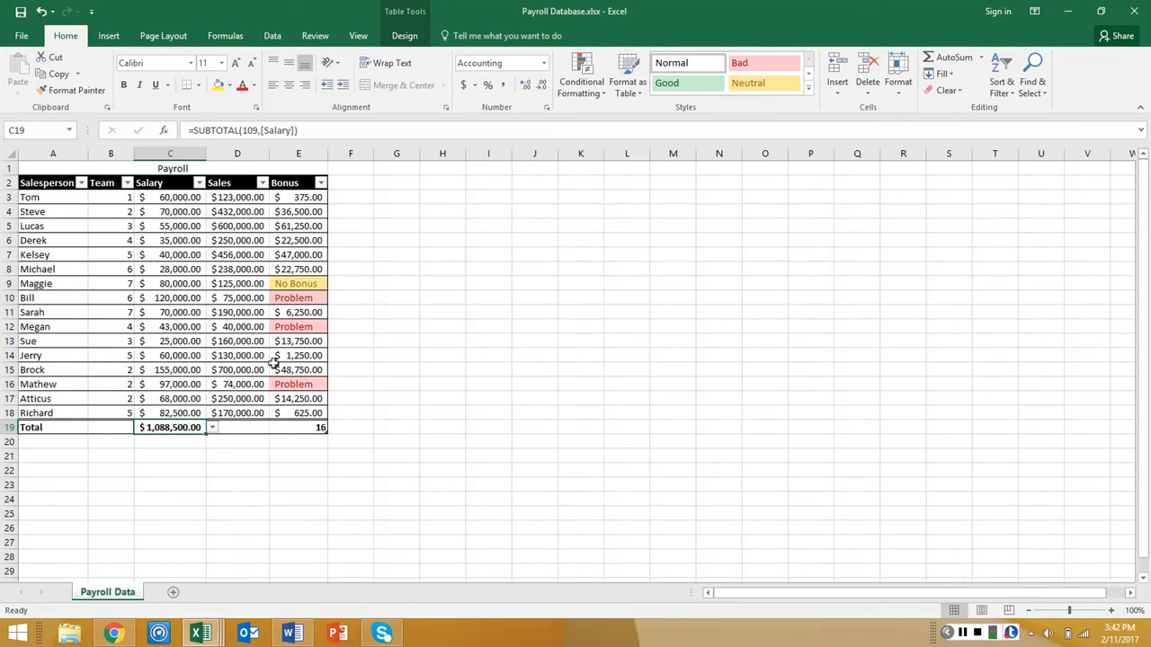
Set the total row cells for Sales and Bonus to Sum and autofit columns D and E
click(238, 427)
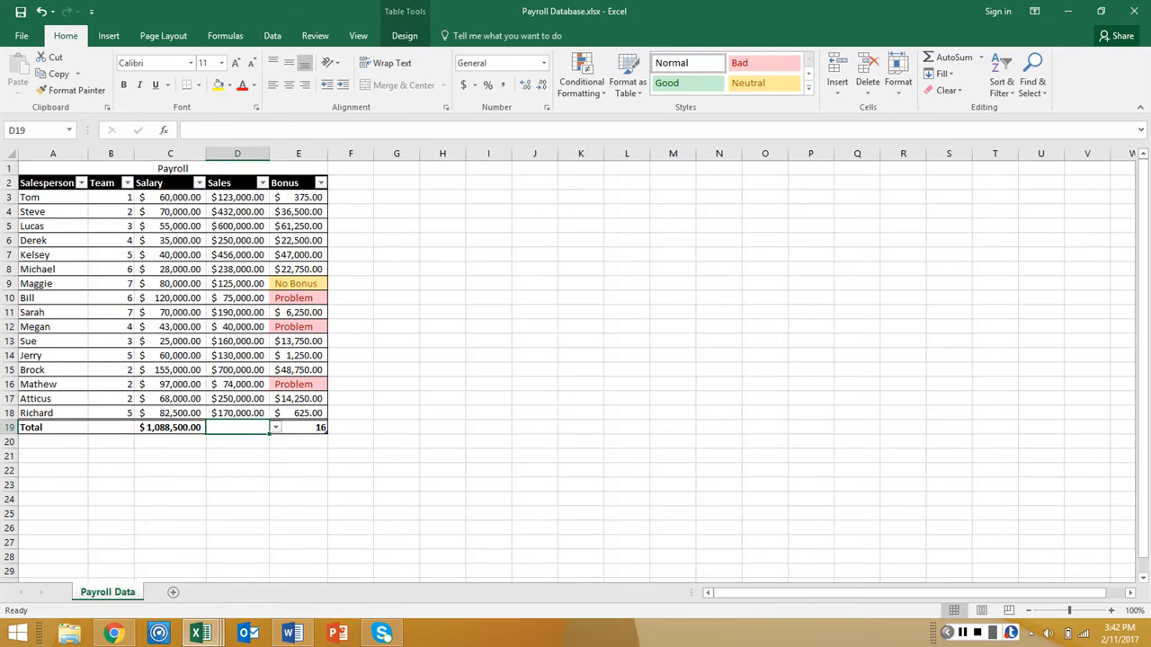
click(275, 428)
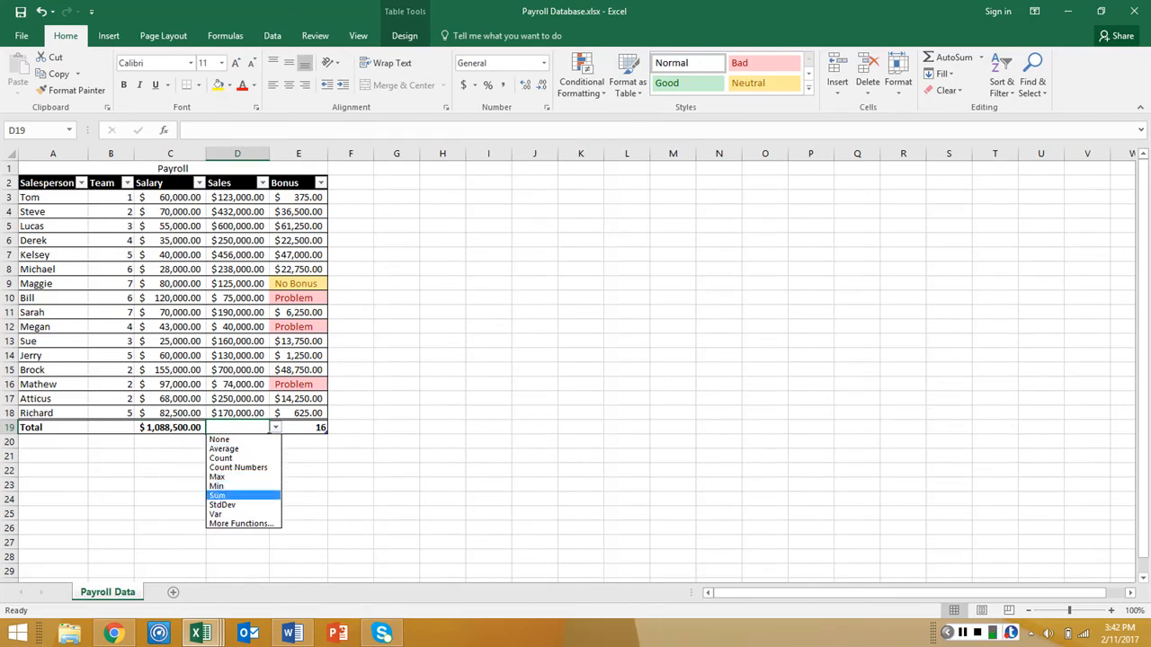
click(217, 495)
click(309, 431)
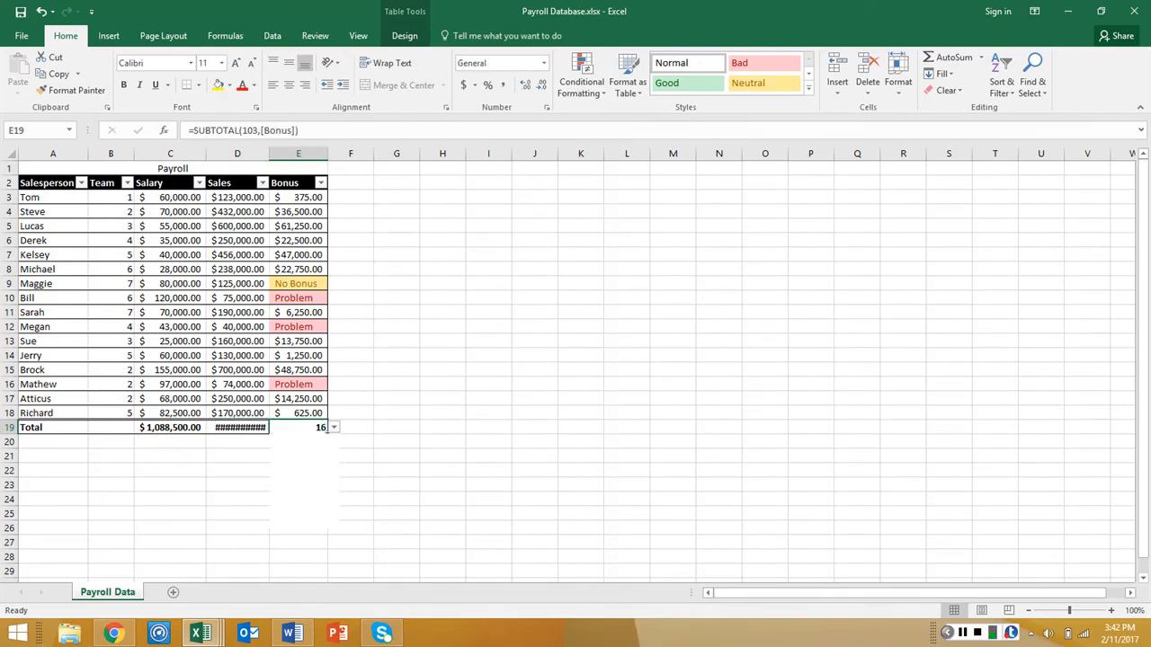
click(297, 495)
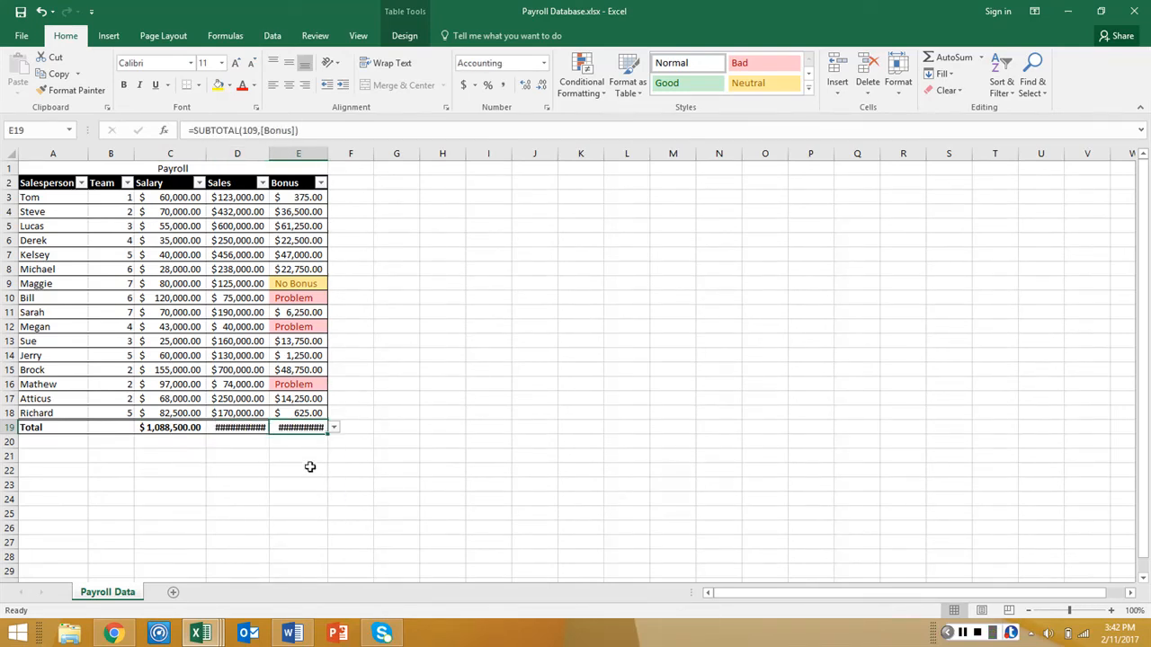
double_click(328, 154)
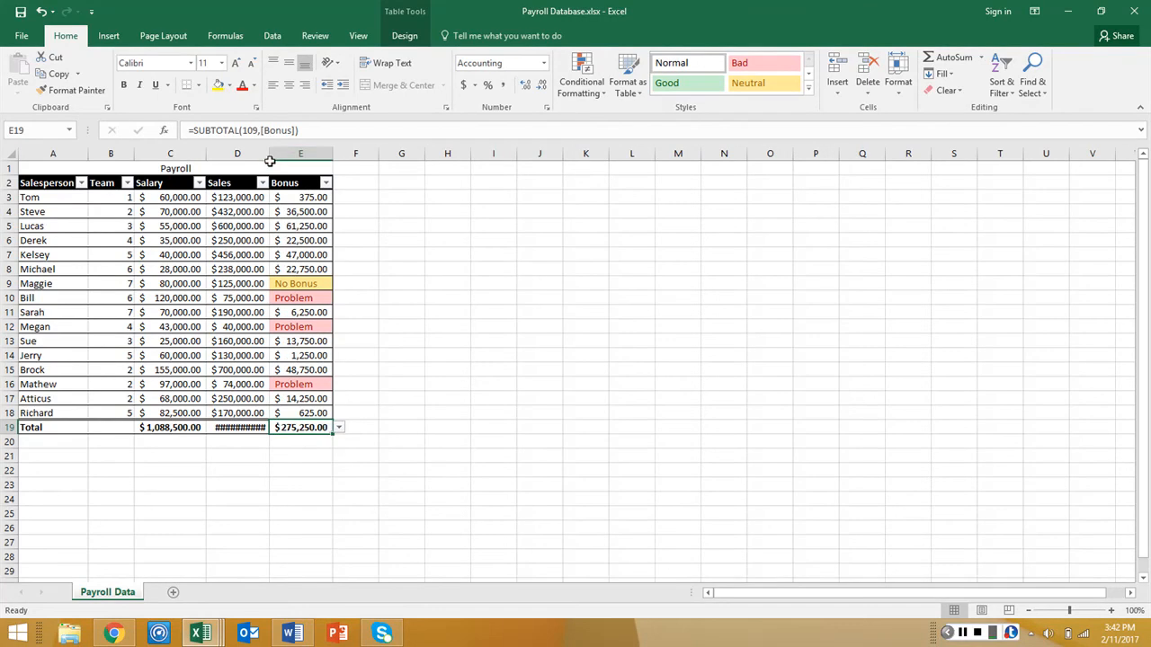
double_click(270, 154)
click(375, 337)
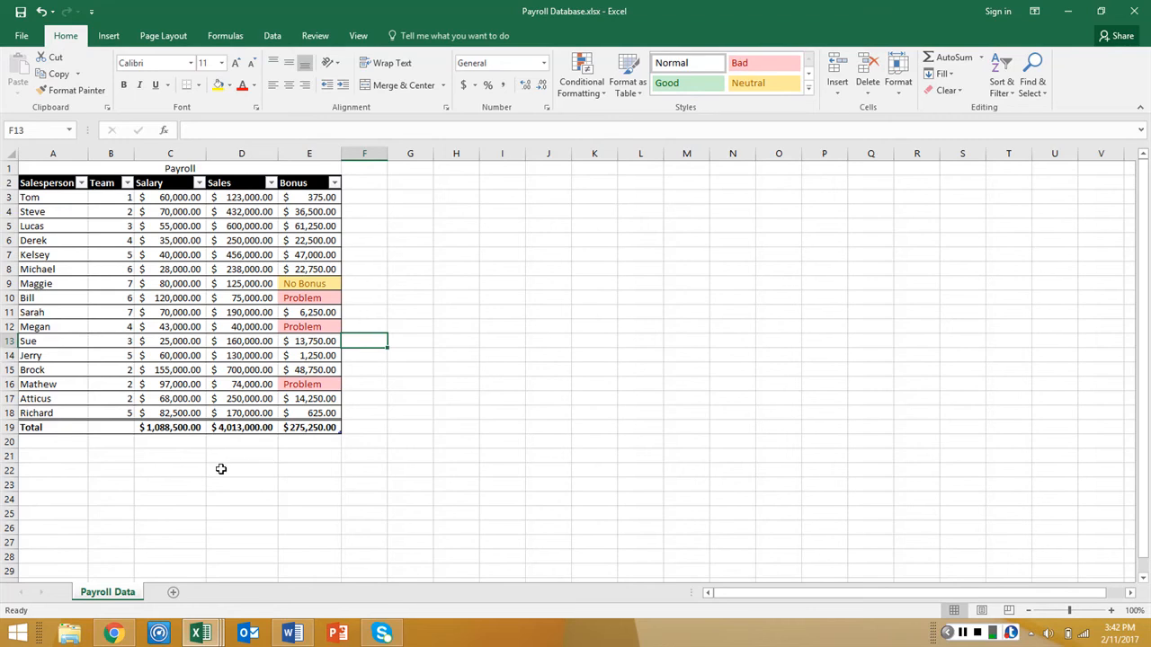
Create a copy of the Payroll Data sheet in the same workbook and place it after the original
right_click(123, 591)
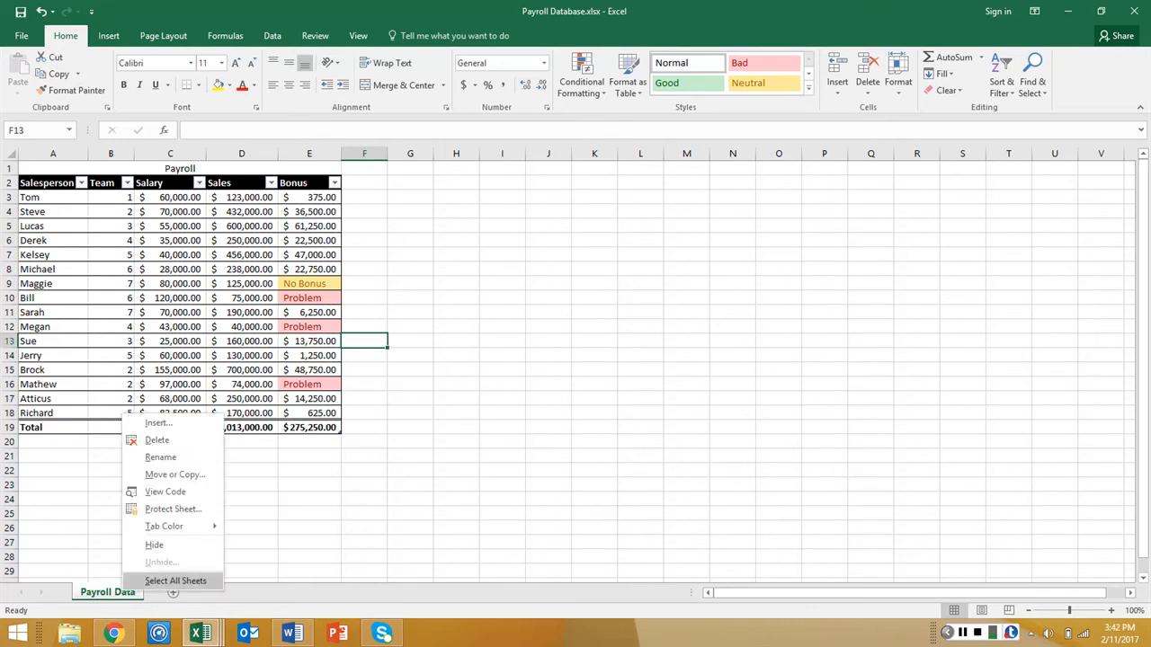
click(175, 474)
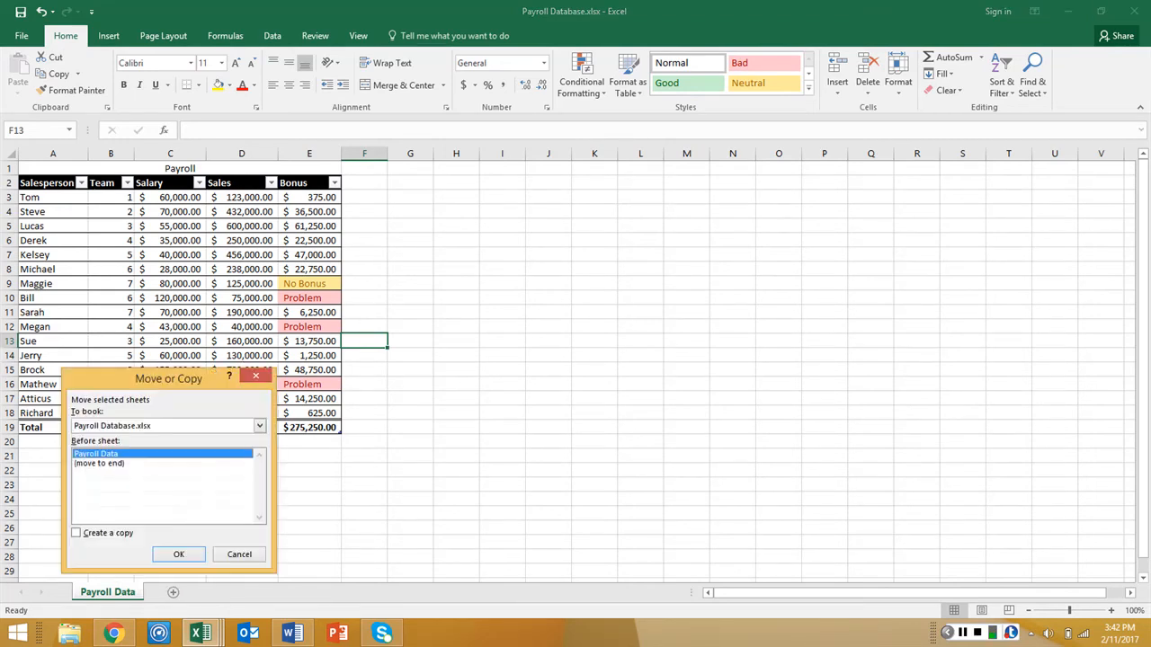
drag(168, 379, 460, 272)
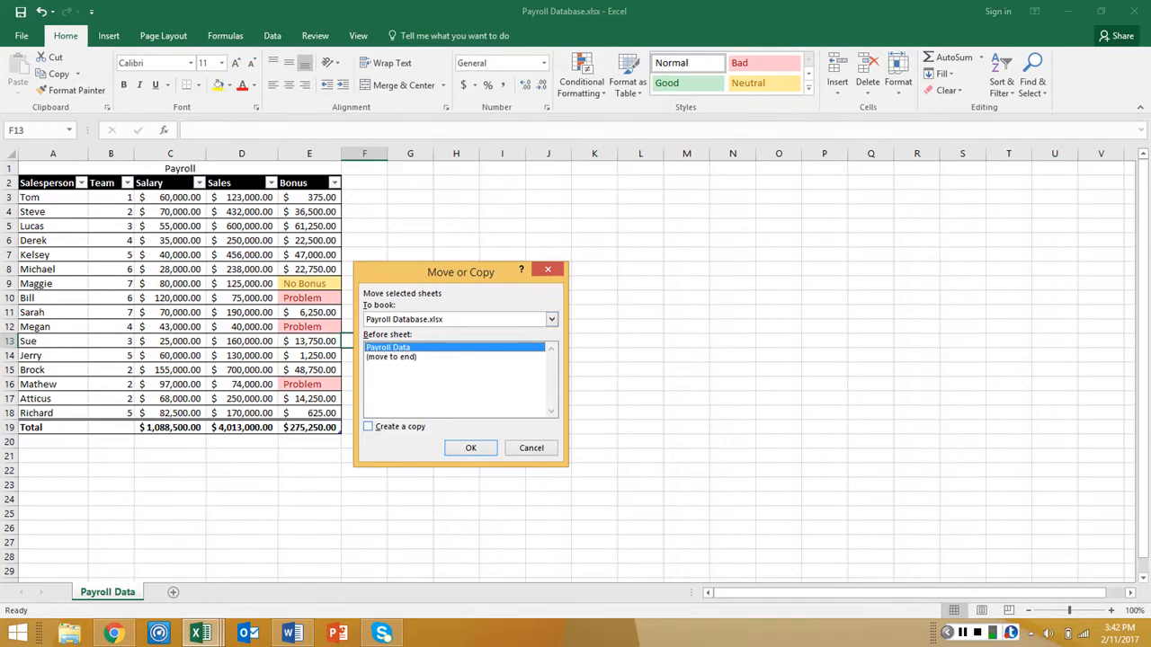
key(alt+c)
click(461, 446)
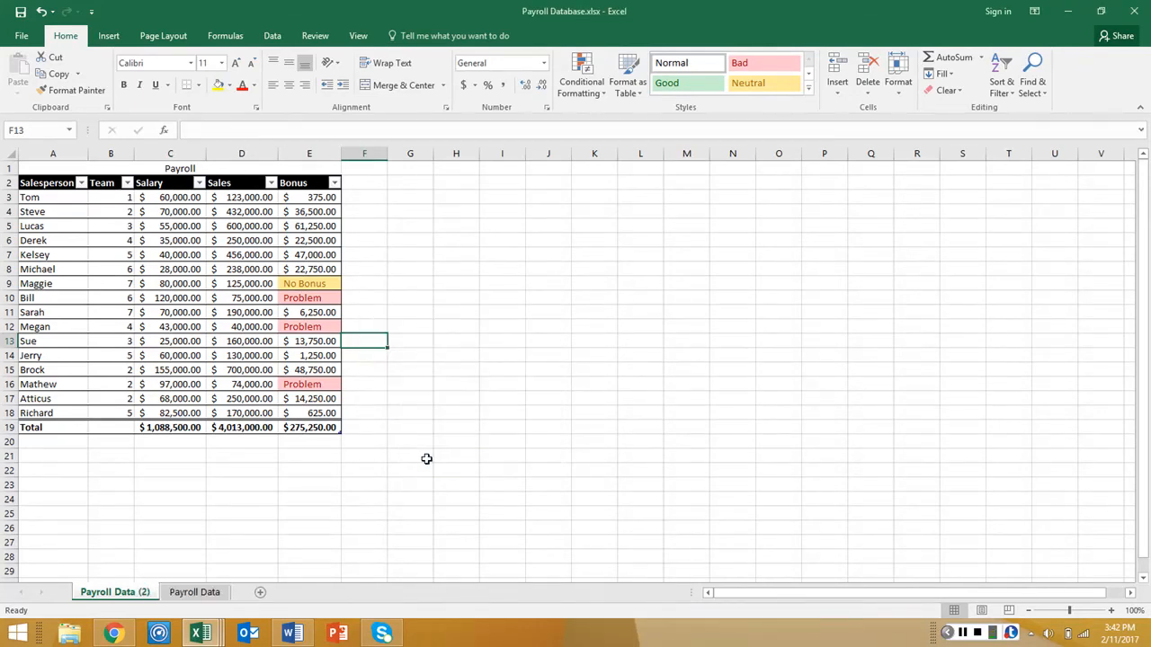
drag(125, 592, 230, 589)
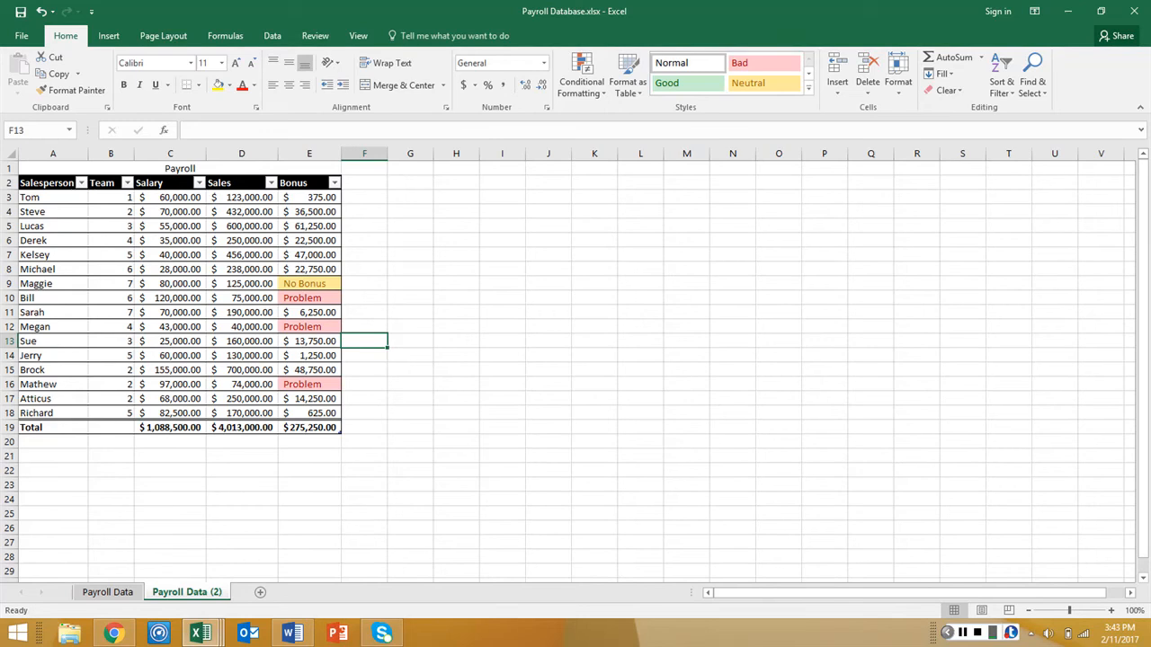
Rename the copied sheet, Payroll Data (2), as Problems
double_click(218, 591)
click(218, 592)
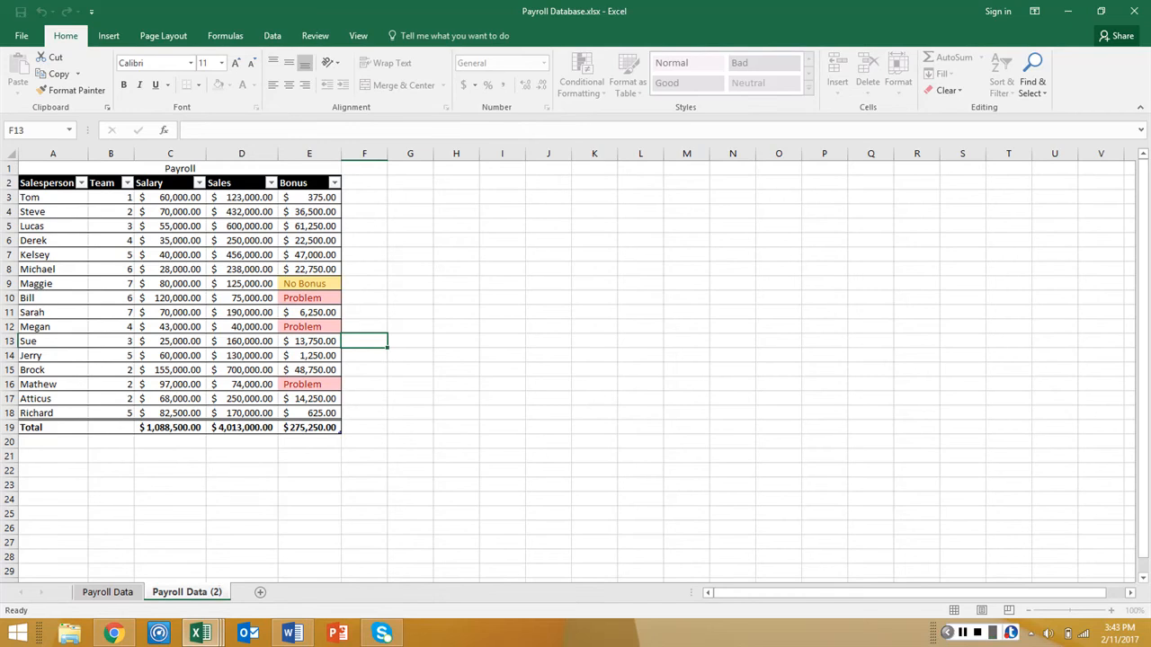
click(962, 633)
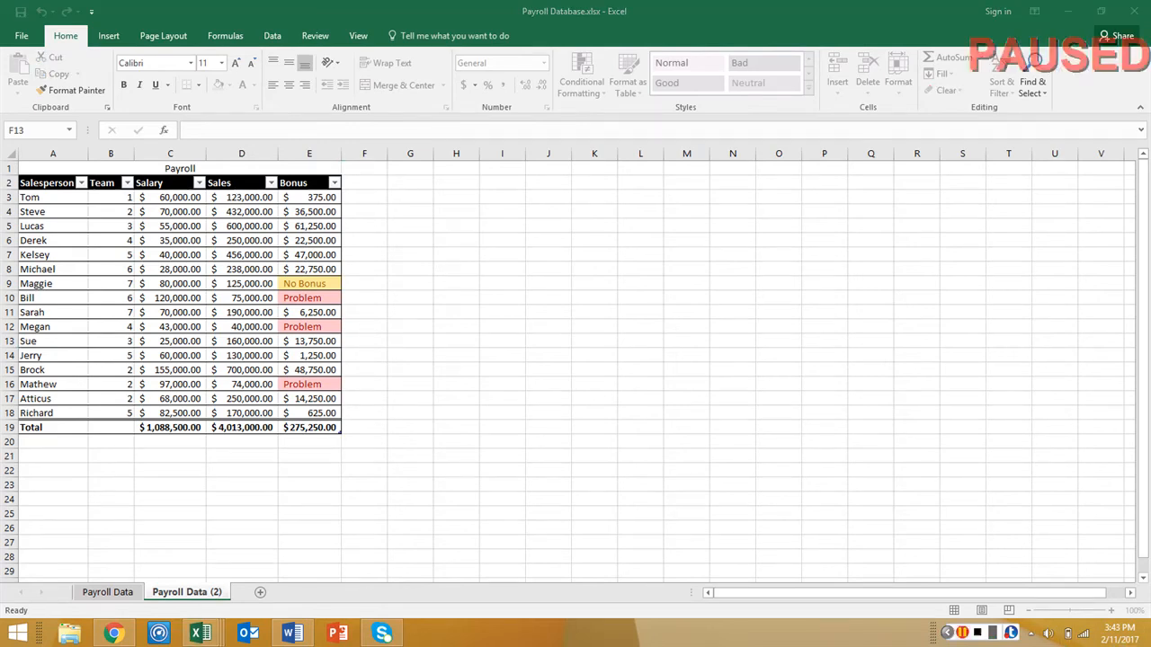
click(962, 632)
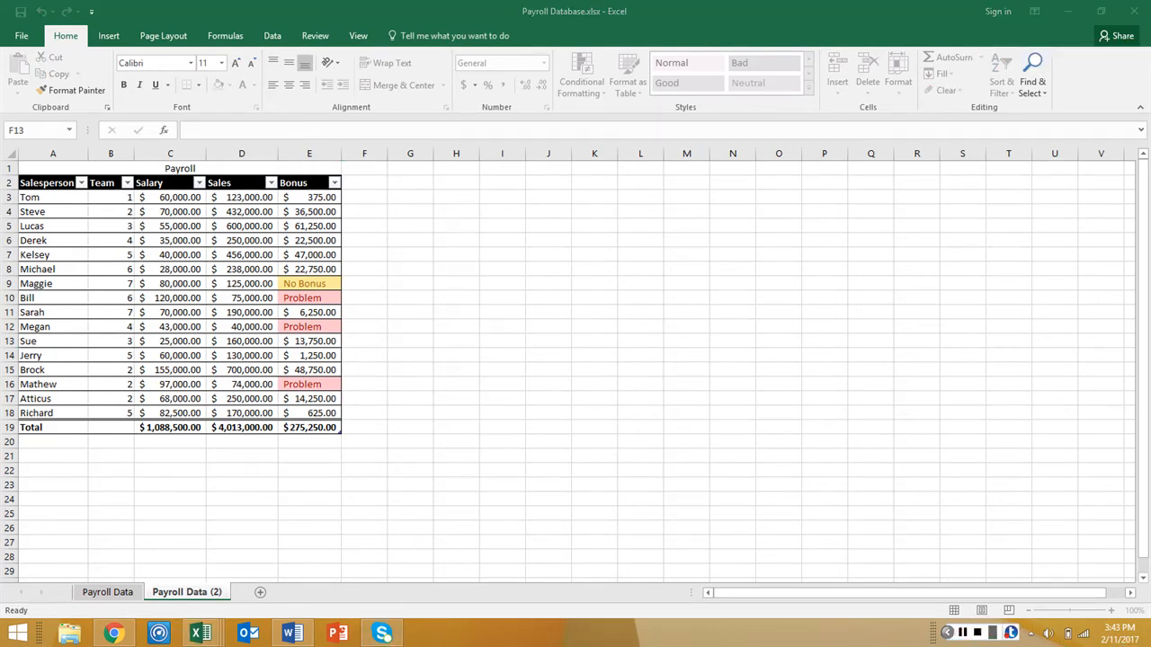
double_click(218, 592)
drag(222, 592, 146, 593)
key(BackSpace)
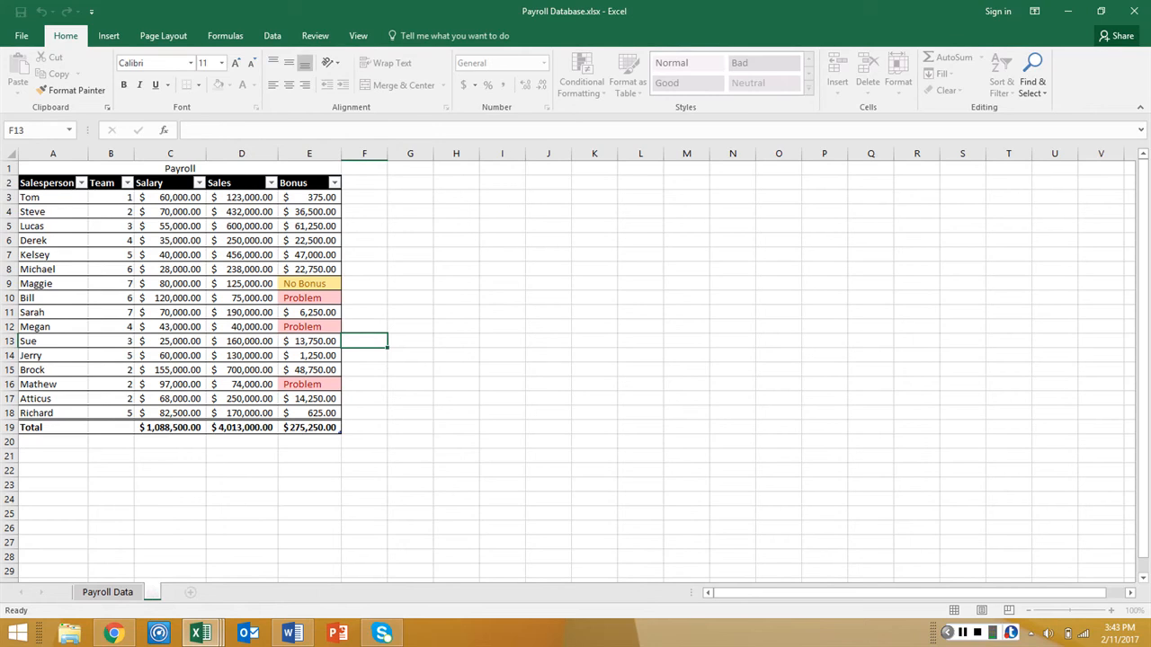
text(Problems)
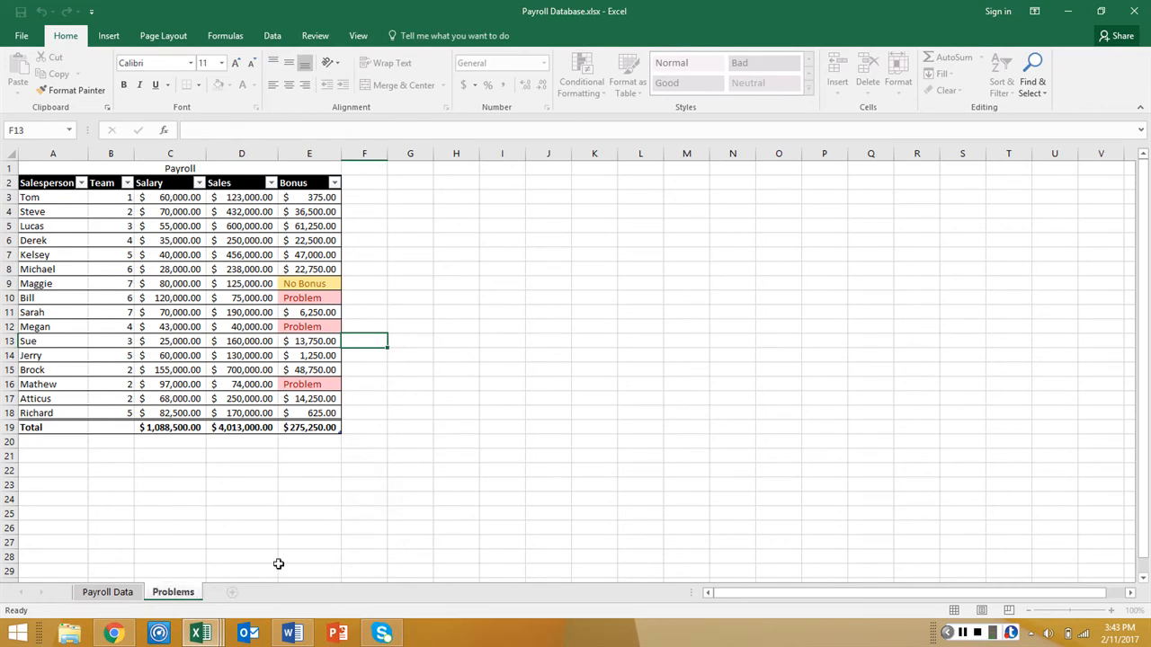
click(272, 543)
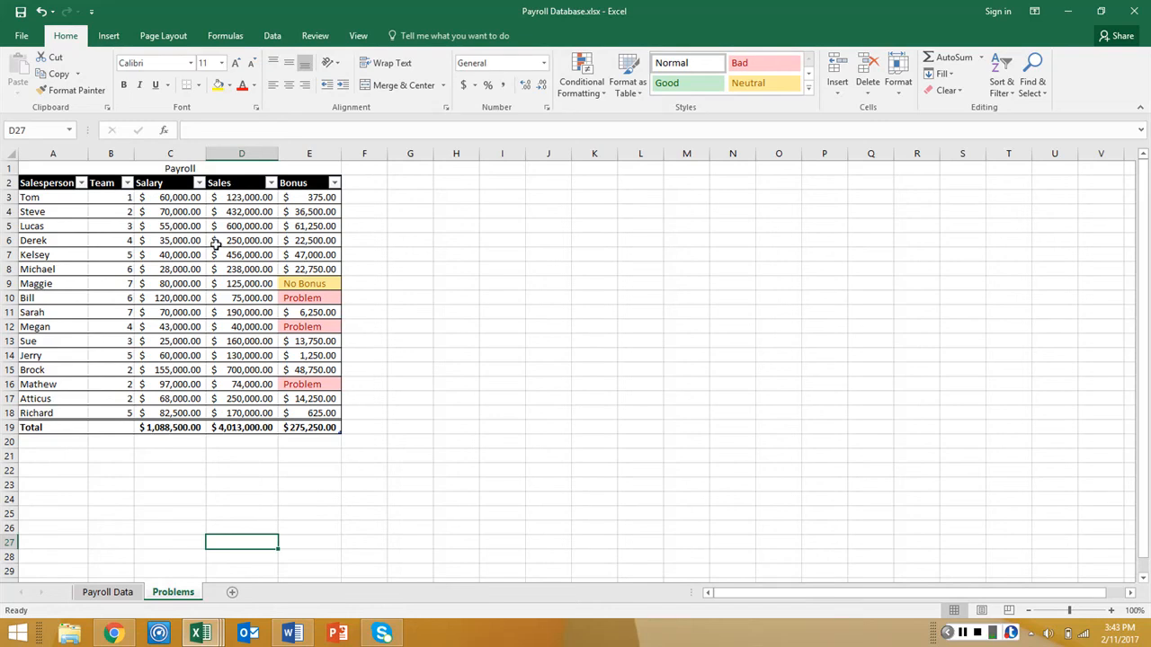
Filter the Bonus column on the Problems sheet to show only the rows marked Problem
click(333, 183)
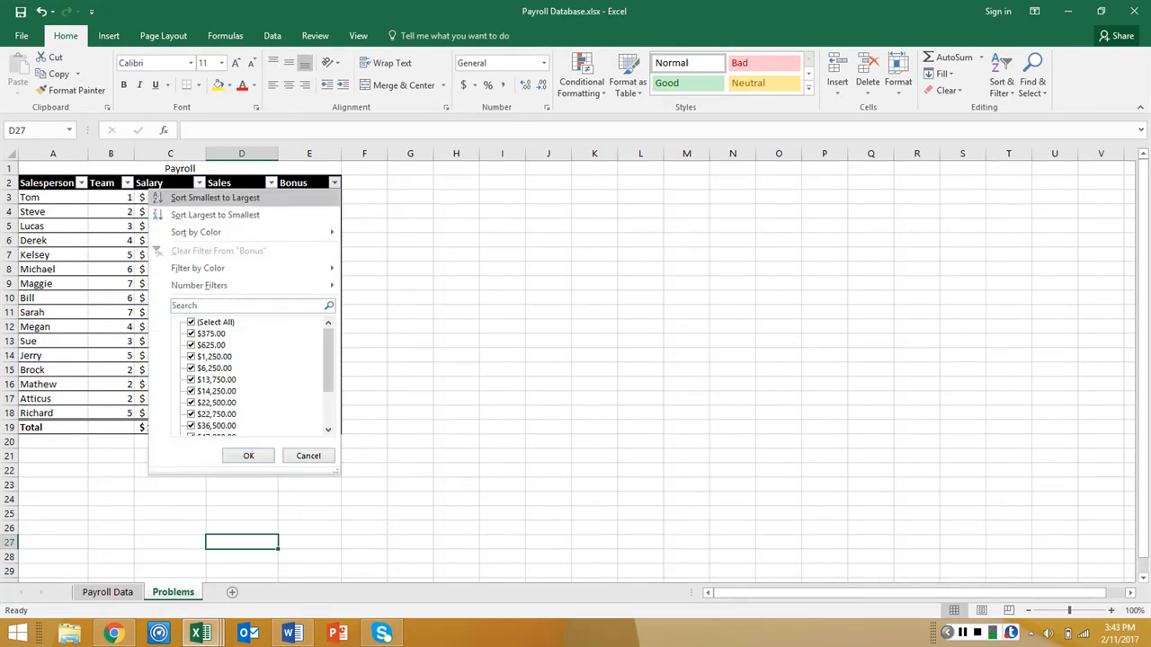
click(191, 323)
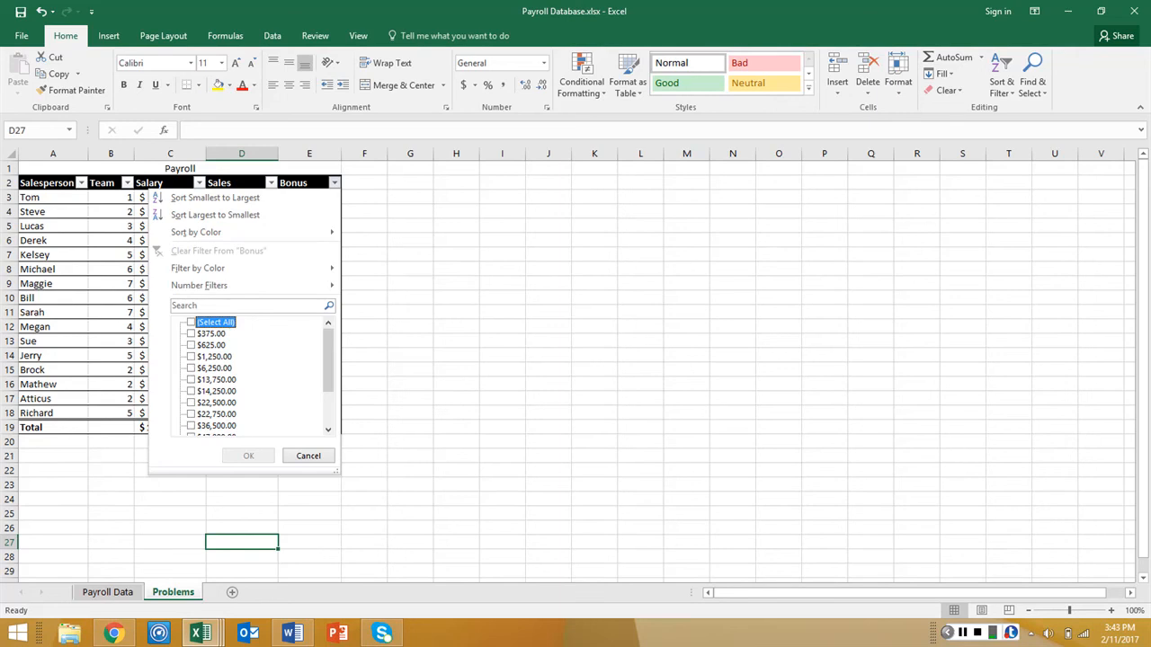
drag(328, 358, 328, 394)
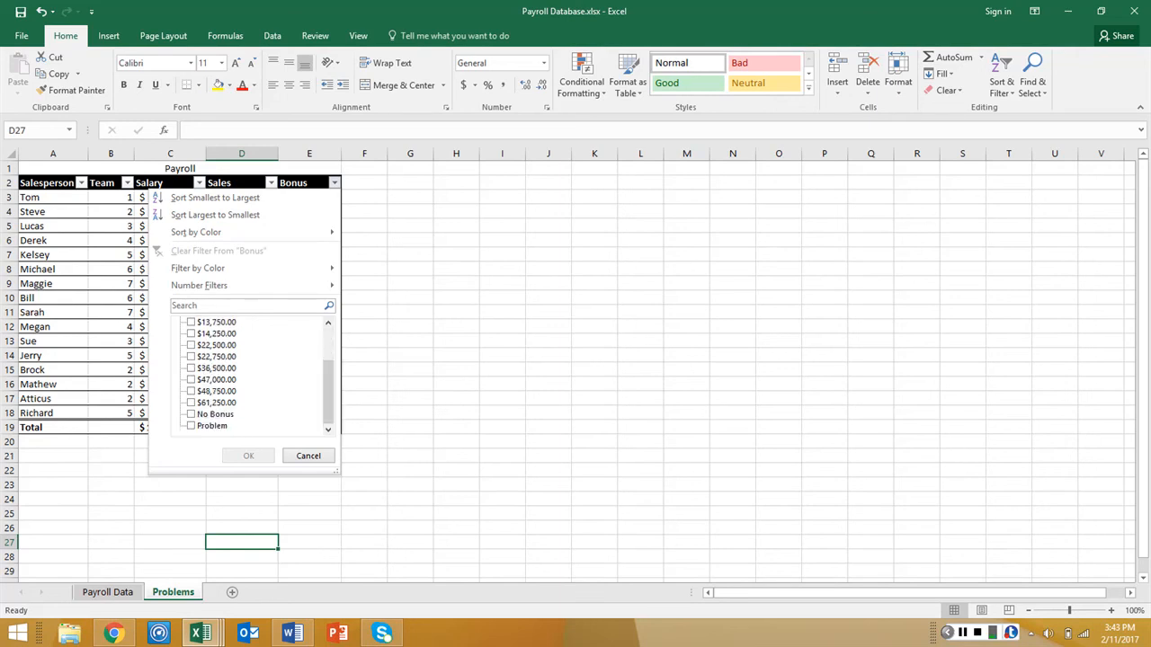
click(205, 426)
click(239, 454)
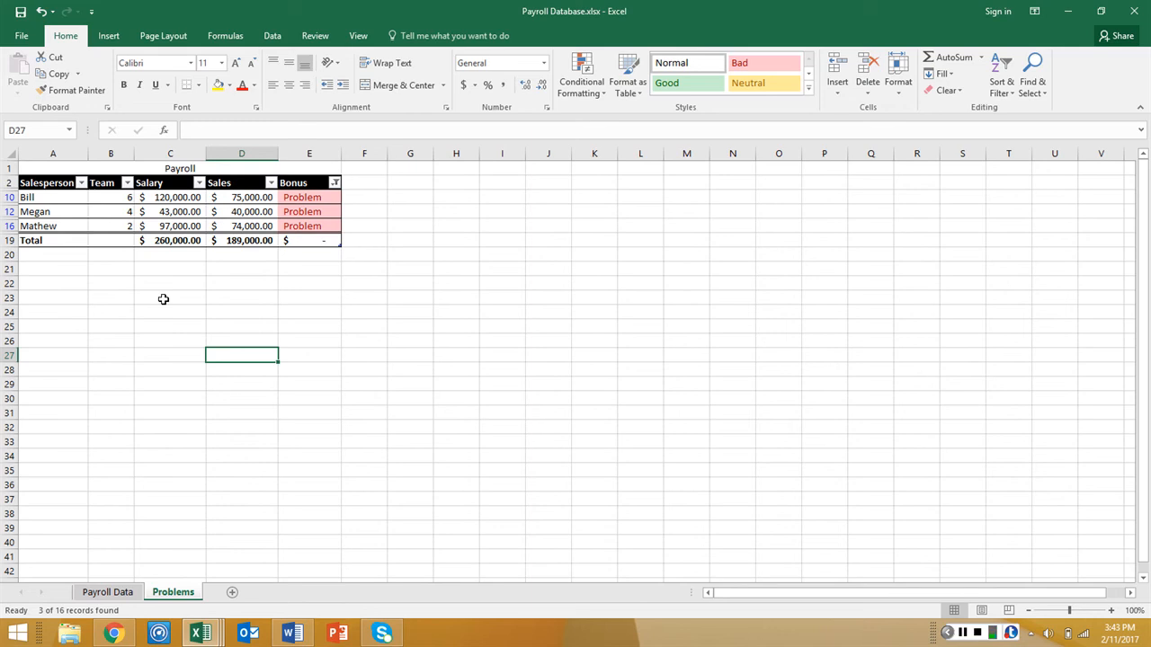
Filter the Salesperson column on the Problems sheet to exclude the team 4 salesperson
click(81, 182)
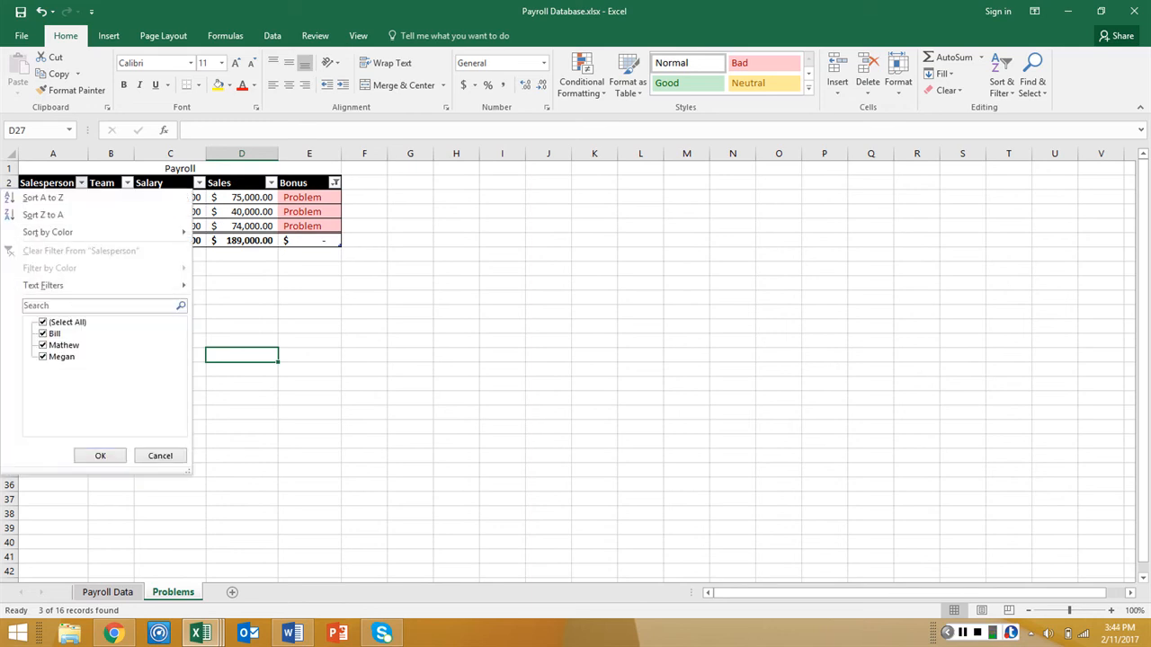
click(43, 357)
click(100, 456)
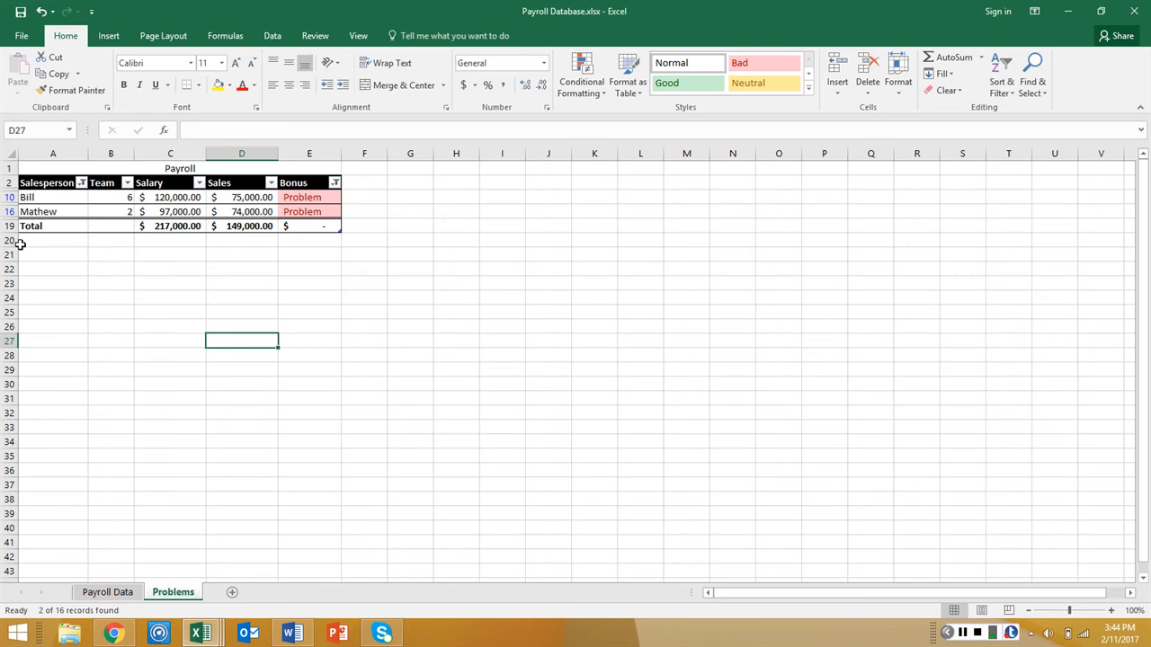
Insert the recommended PivotTable summing Bonus, Sales and Salary by team from the payroll table A3:E19 on the Payroll Data sheet
click(107, 591)
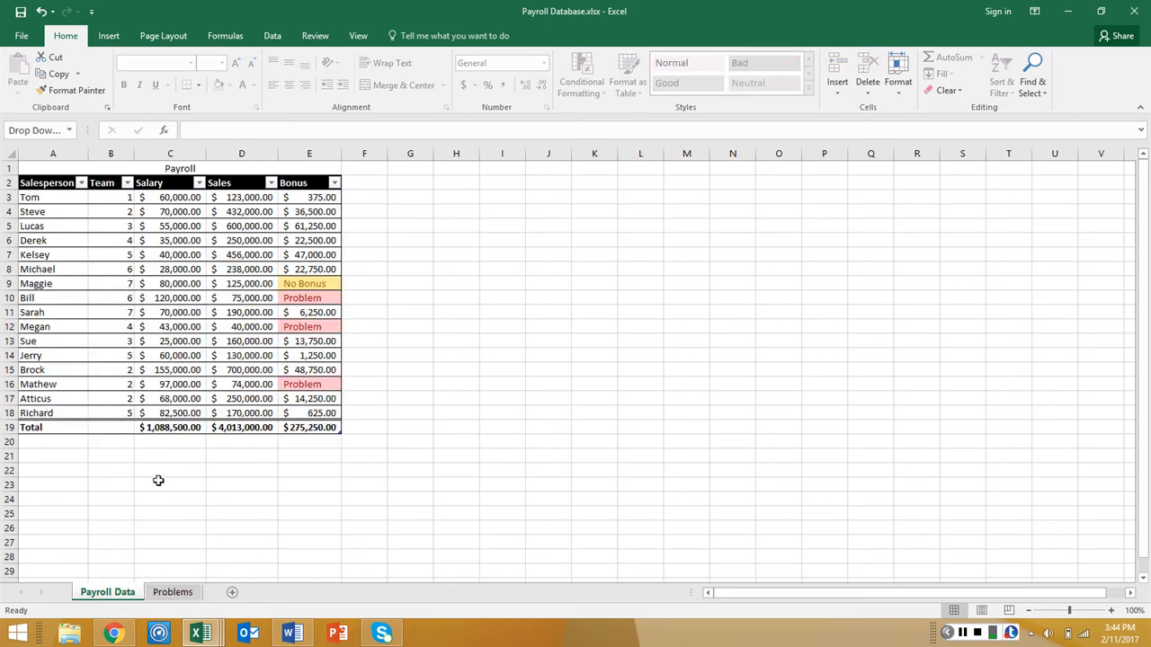
click(81, 198)
drag(81, 198, 306, 428)
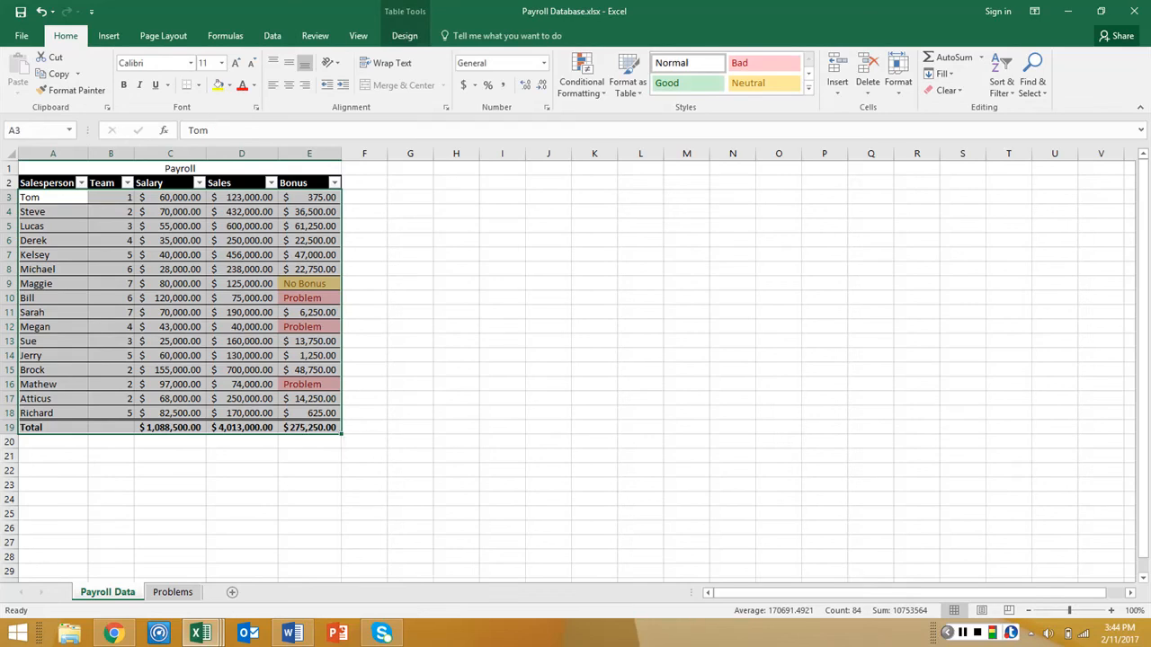
click(109, 36)
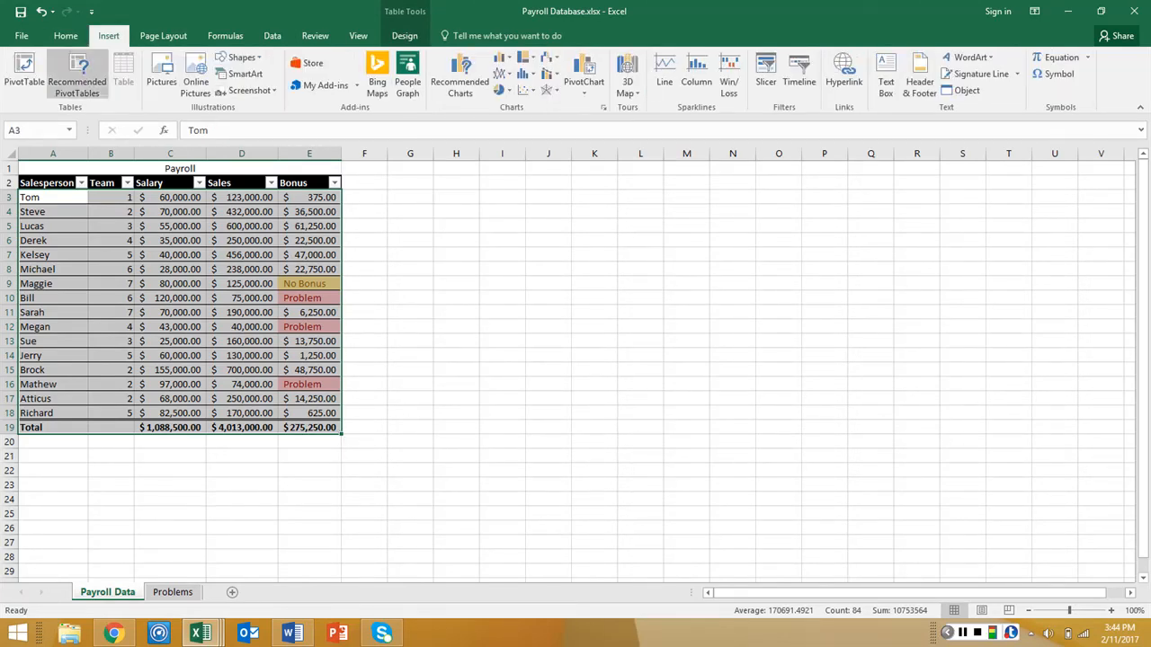
click(78, 74)
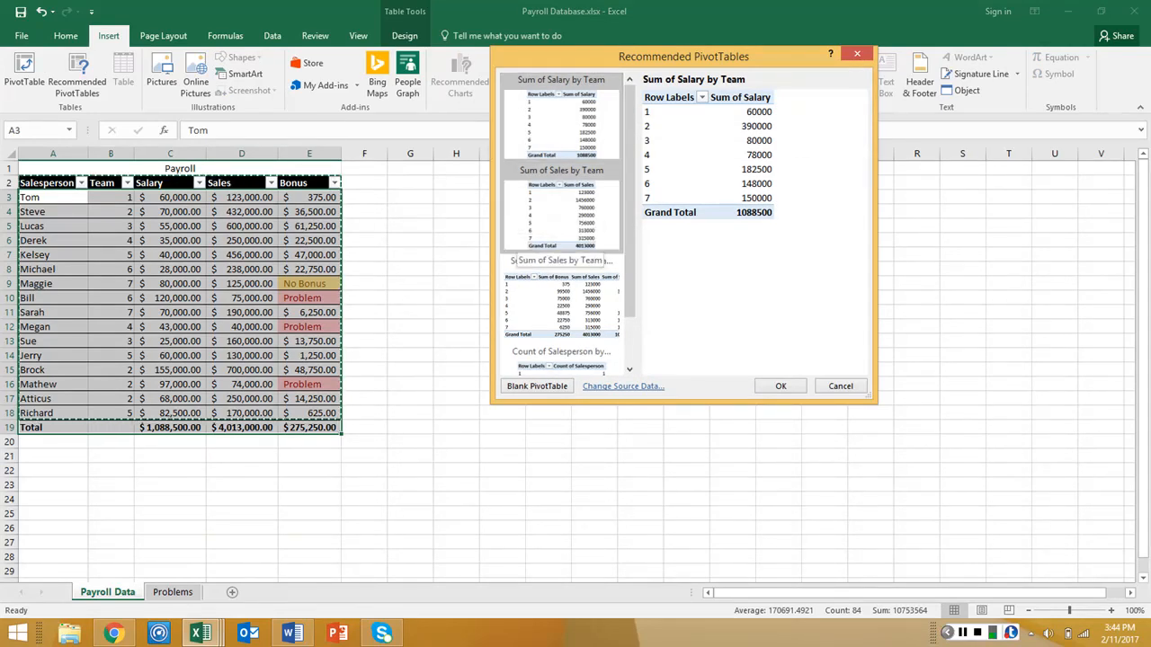
click(534, 287)
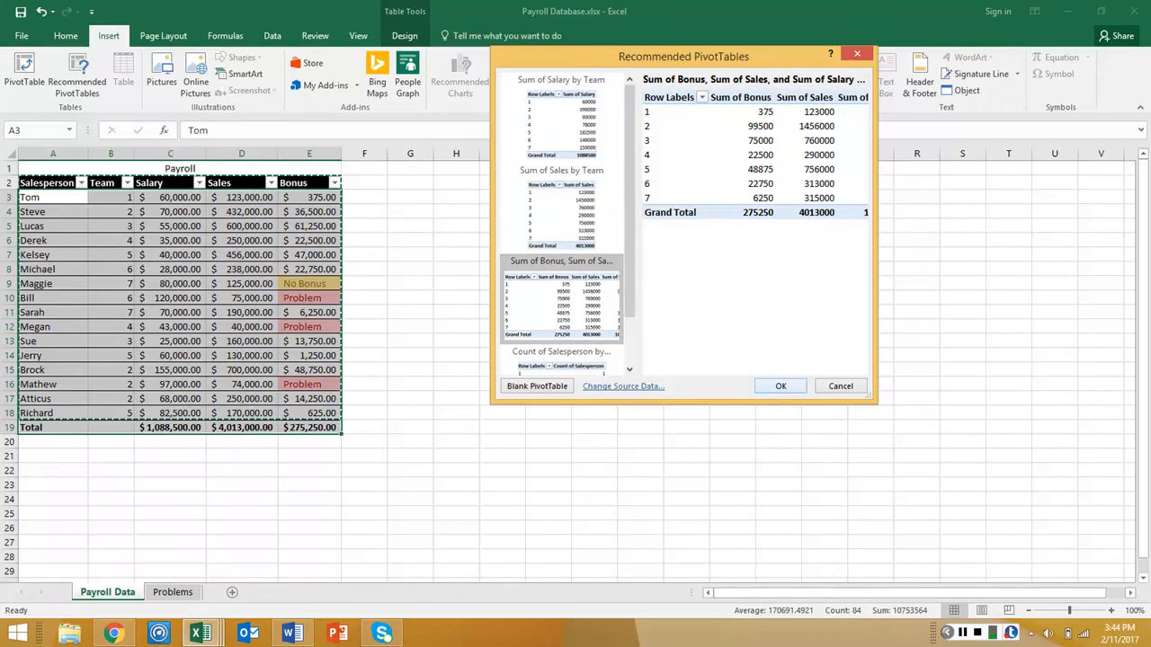
click(780, 386)
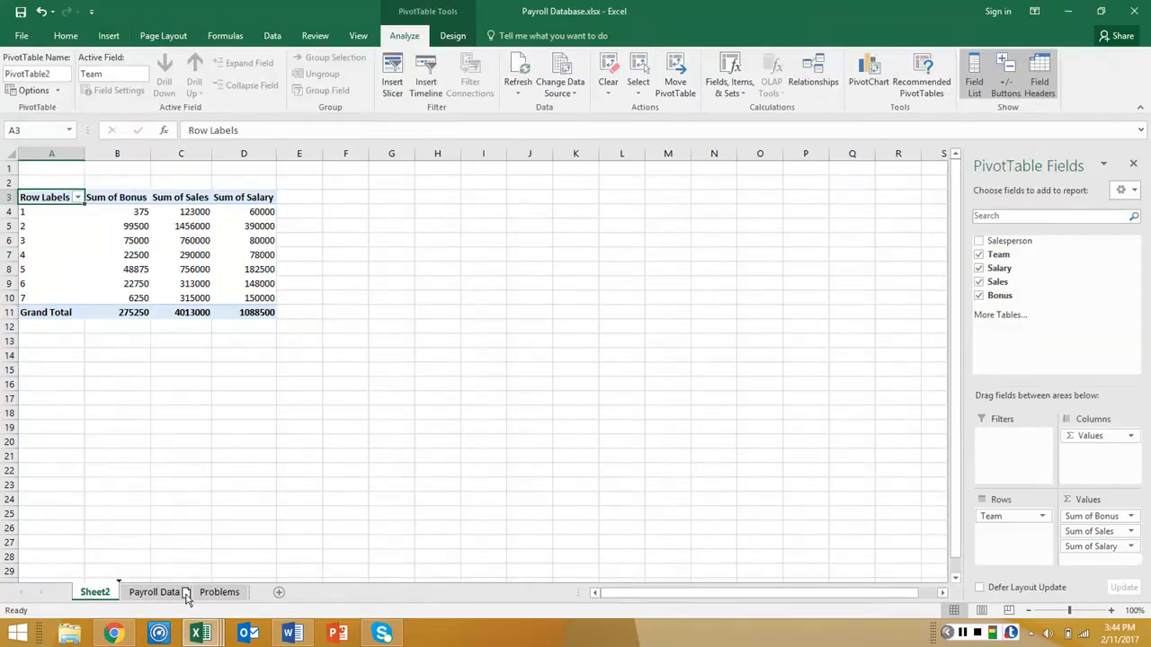
Move the new PivotTable sheet after Problems and rename it Team Sums
drag(187, 597, 254, 601)
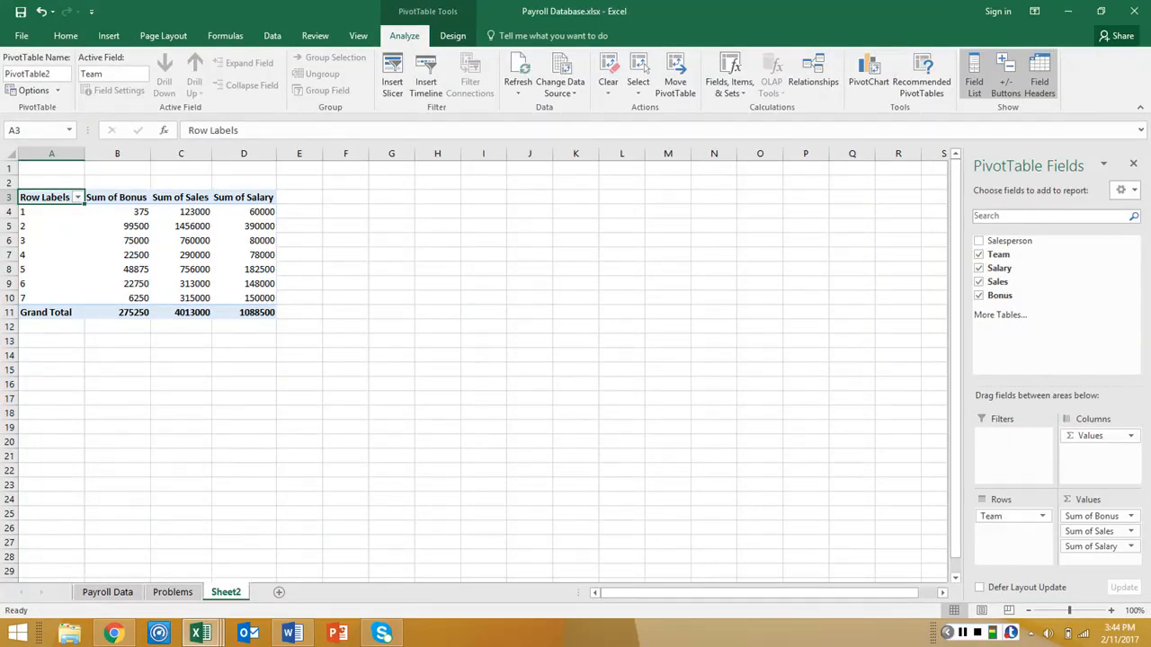
double_click(244, 589)
text(ea)
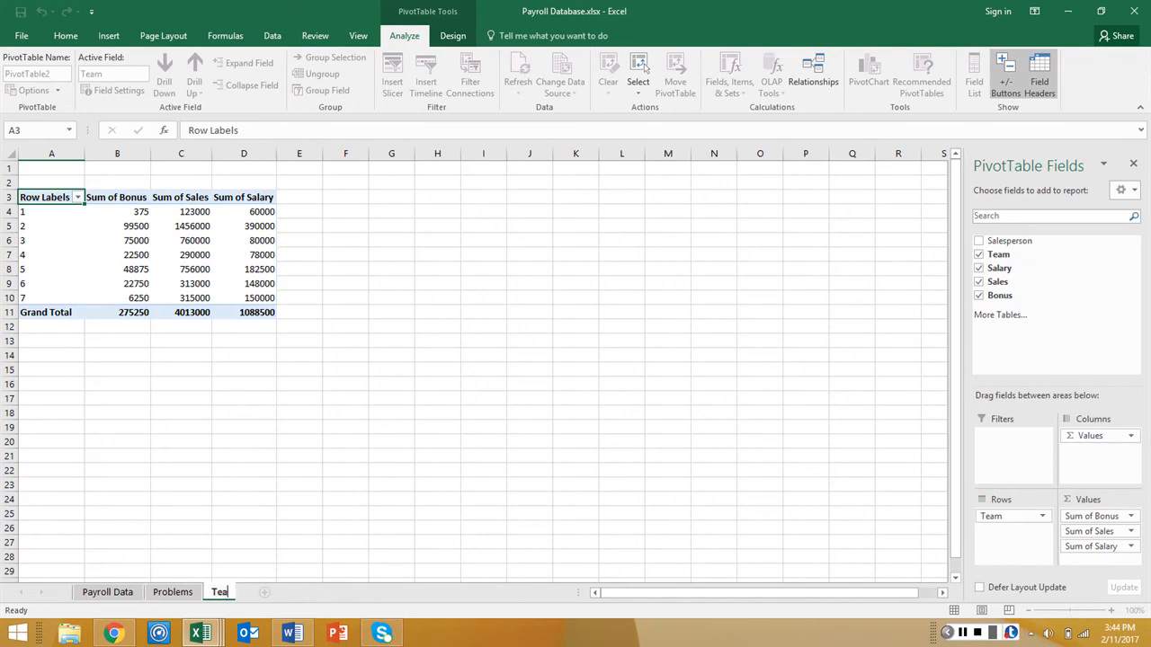
text(m Sums)
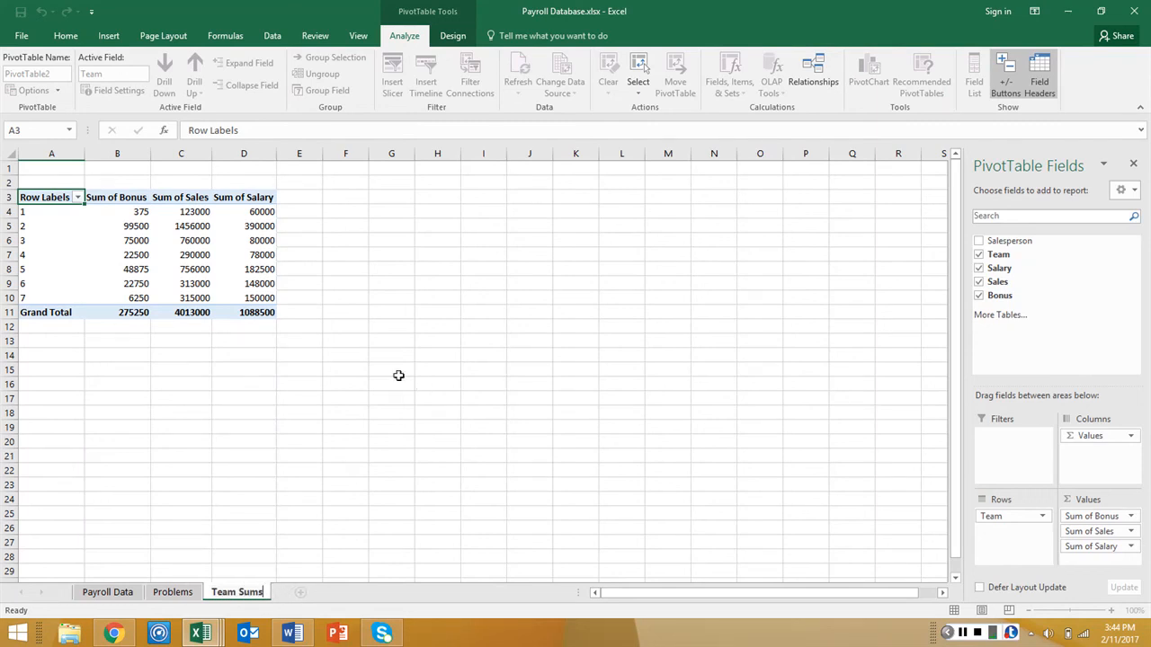
click(392, 328)
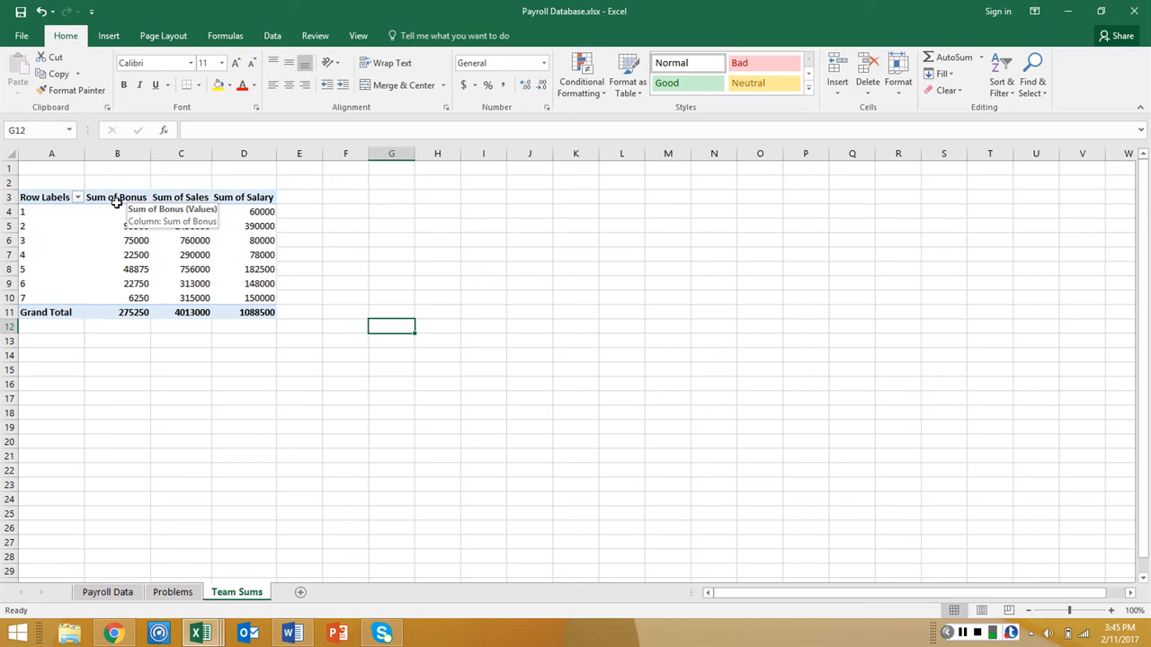
click(962, 632)
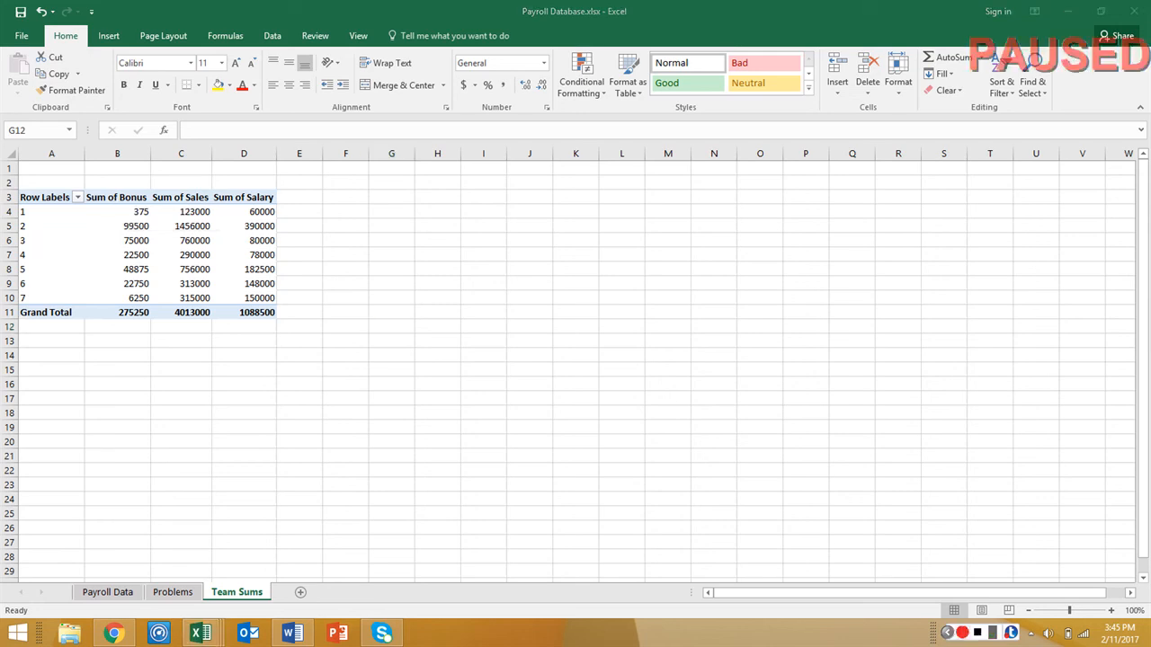
click(962, 632)
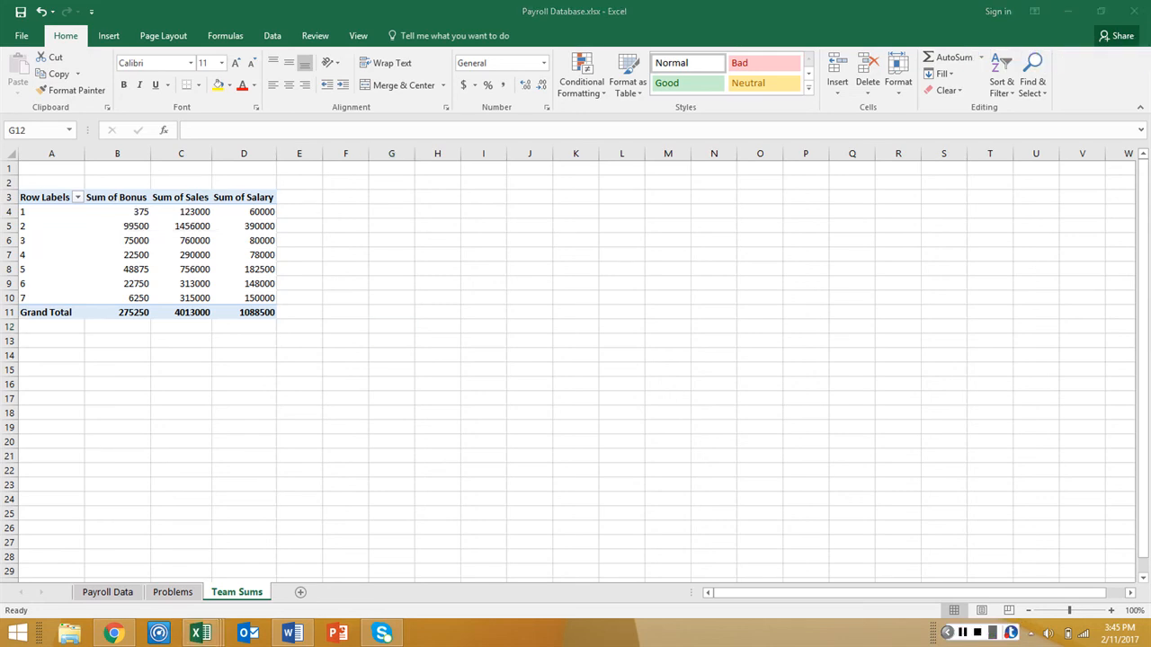
drag(45, 196, 55, 312)
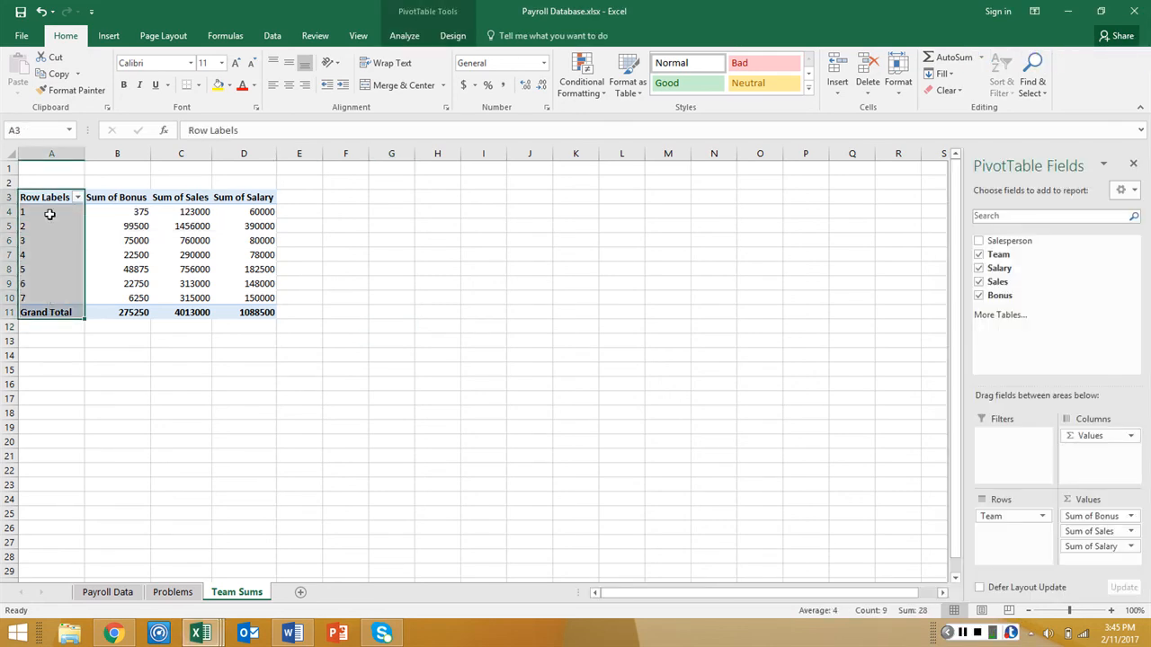
click(49, 194)
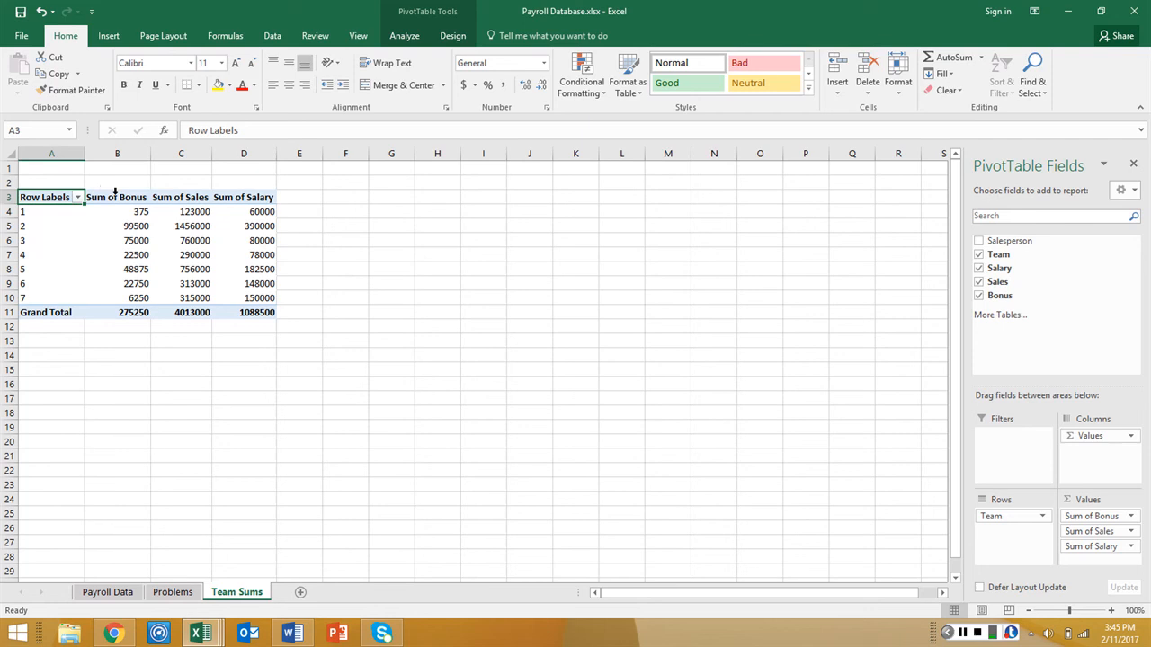
click(204, 206)
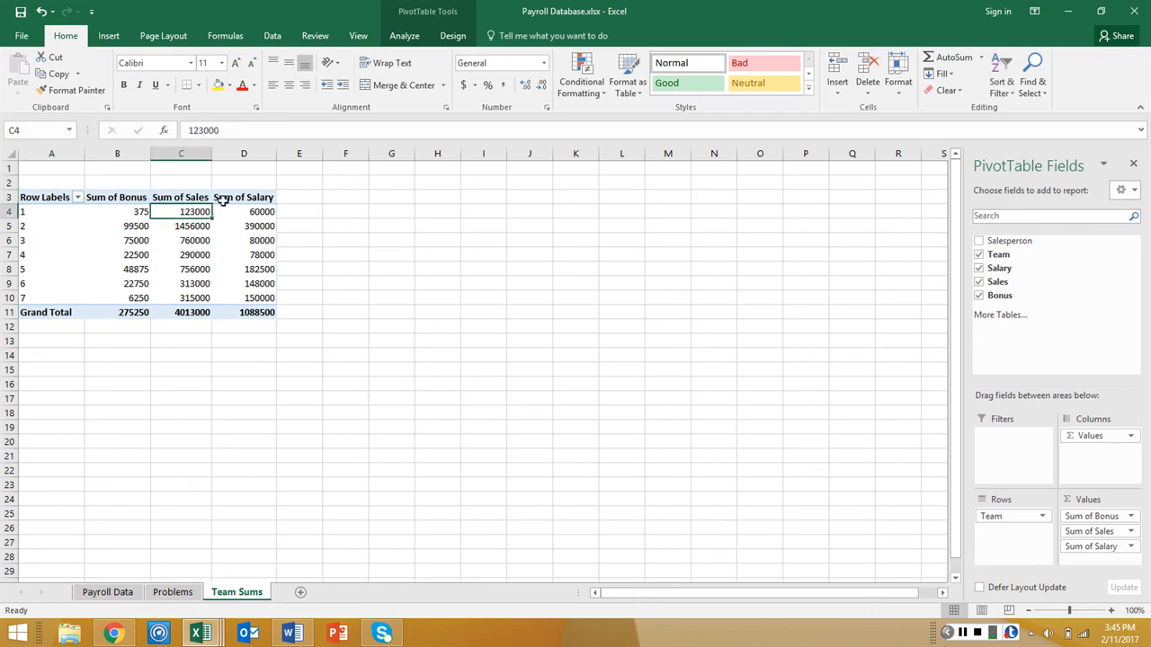
click(223, 199)
click(123, 197)
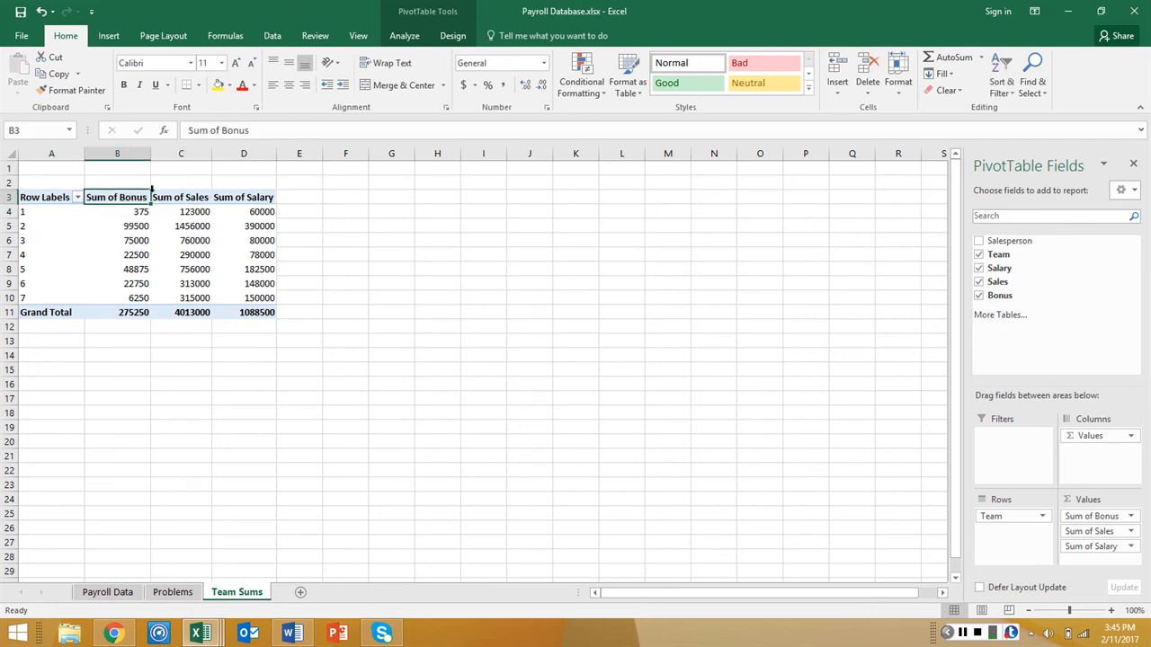
click(171, 196)
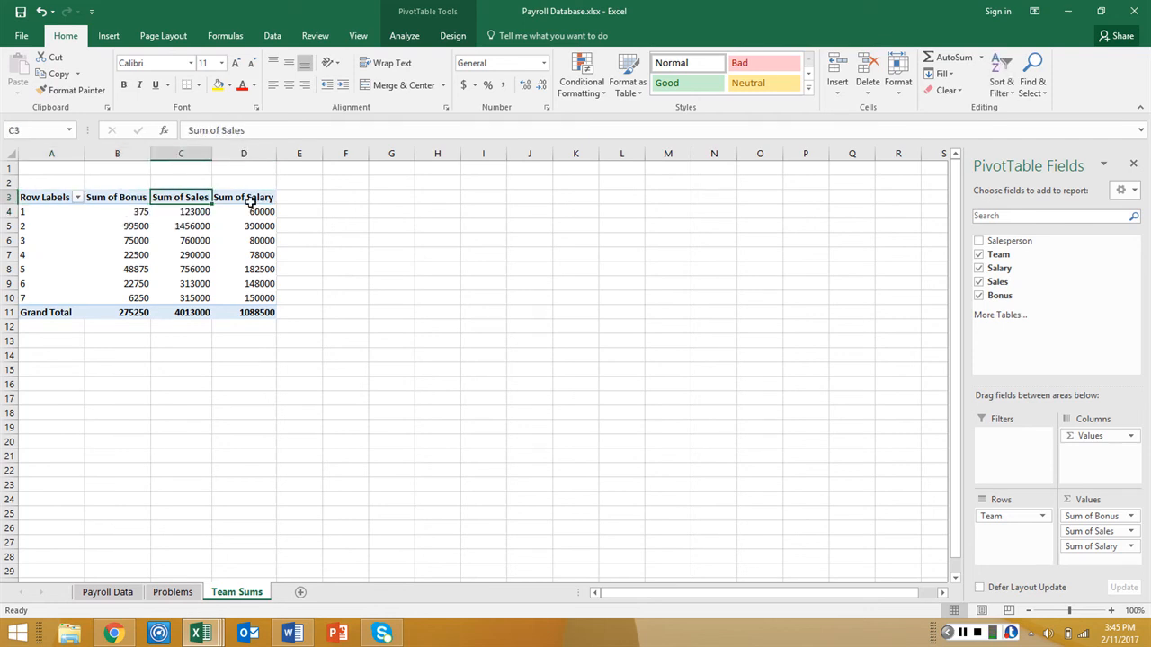
click(250, 202)
click(129, 199)
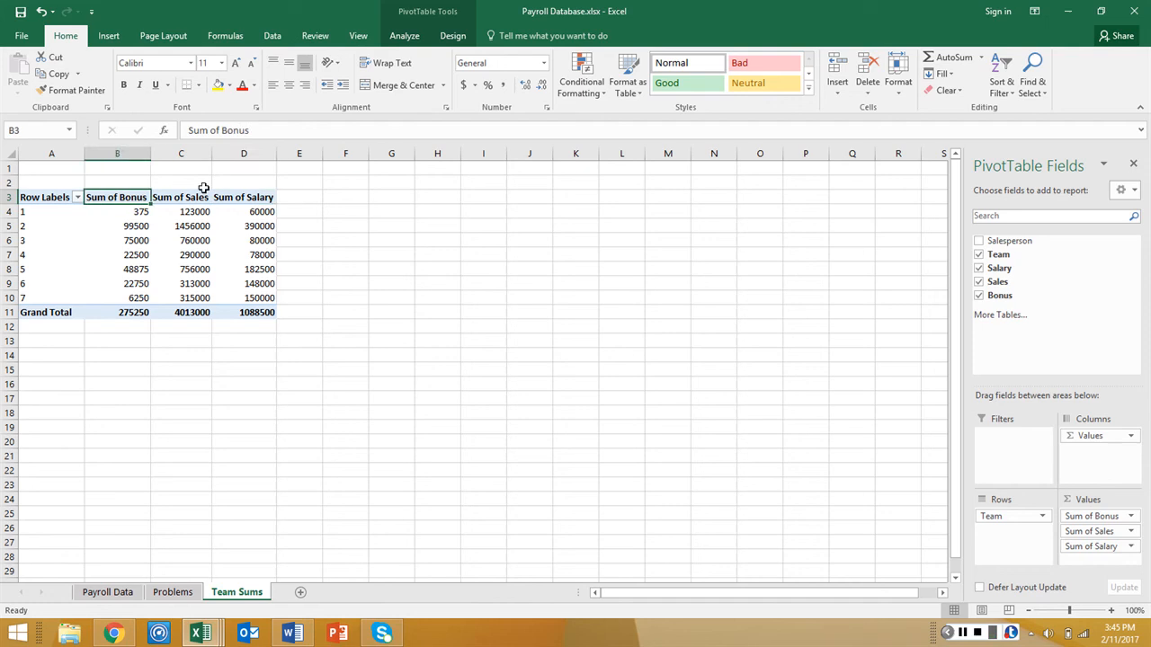
click(243, 198)
click(138, 198)
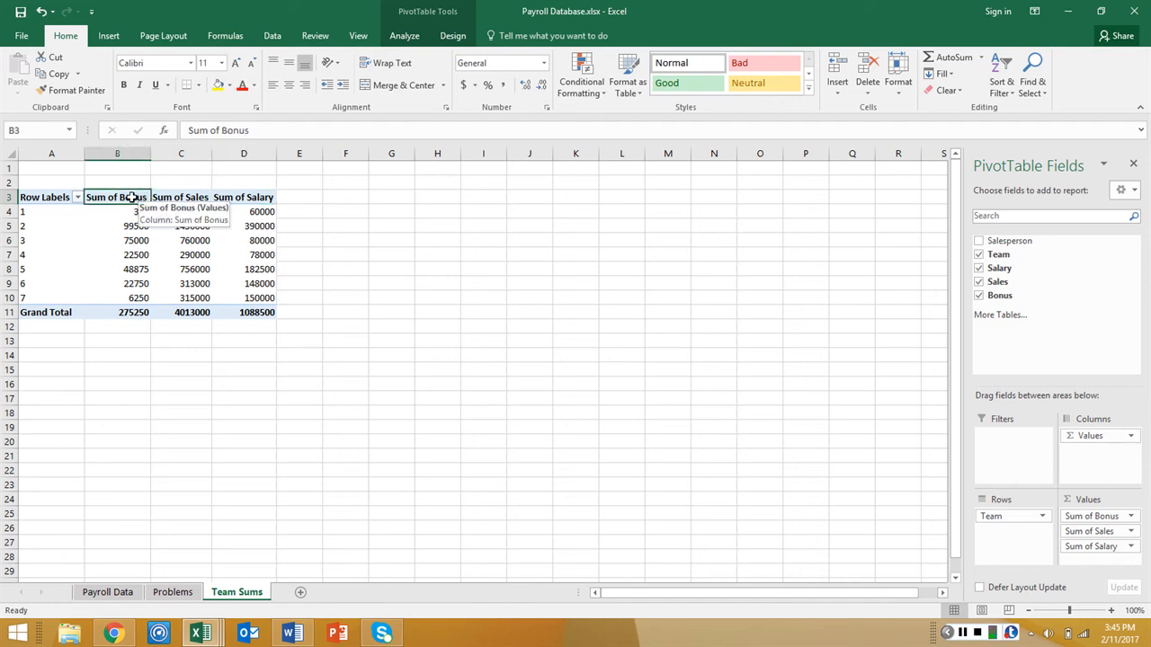
Try to move the Sum of Bonus column onto the Sum of Salary column in the PivotTable
drag(131, 198, 123, 311)
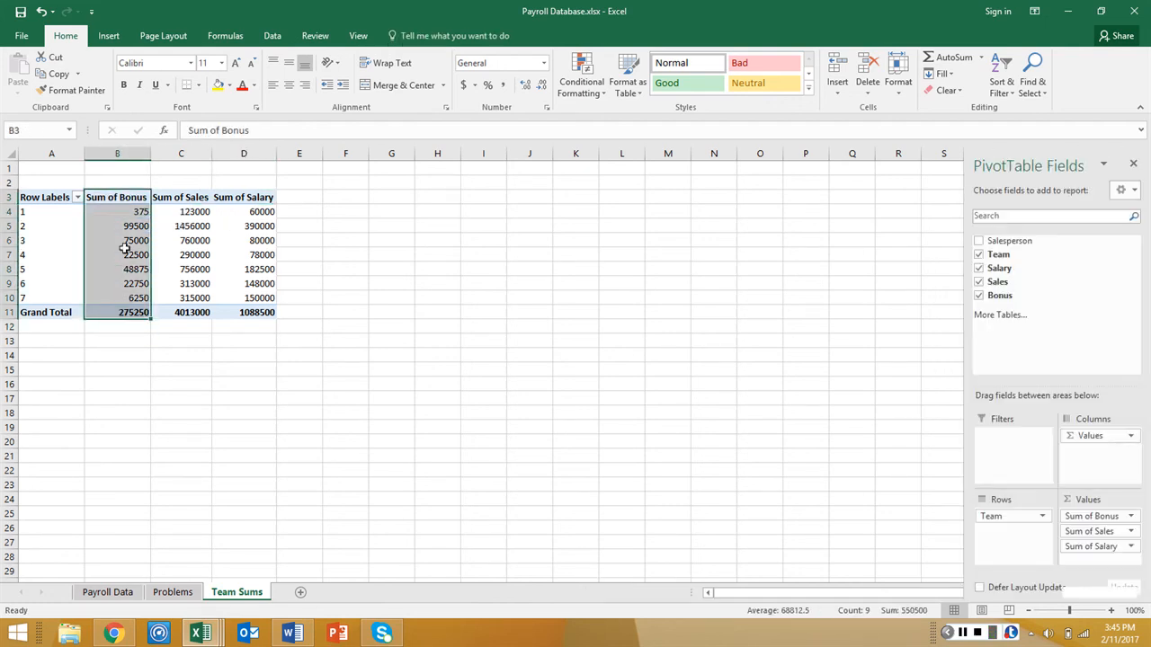
drag(112, 185, 241, 187)
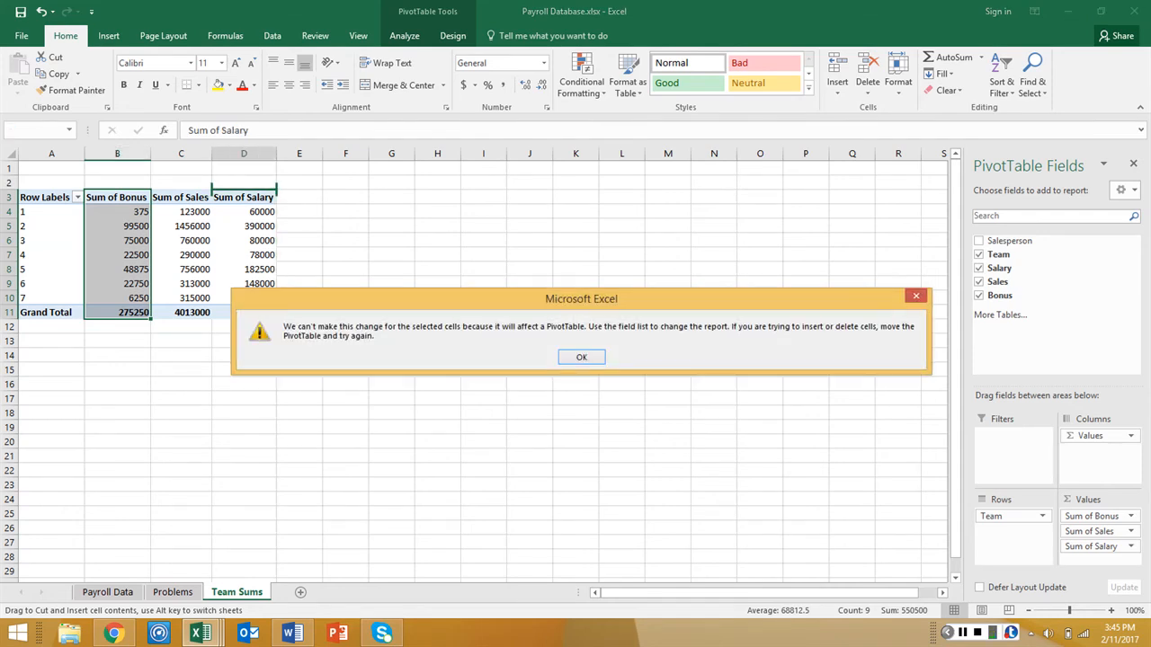
key(Return)
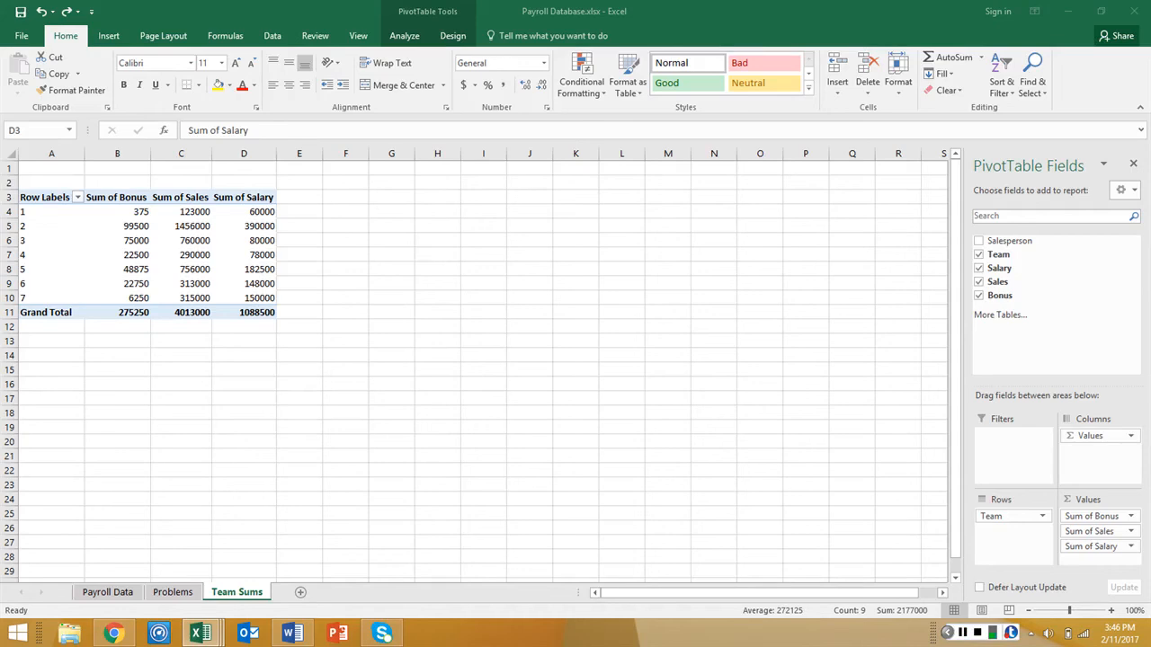
Reorder the PivotTable's value columns to Sum of Salary, Sum of Sales, Sum of Bonus
click(240, 195)
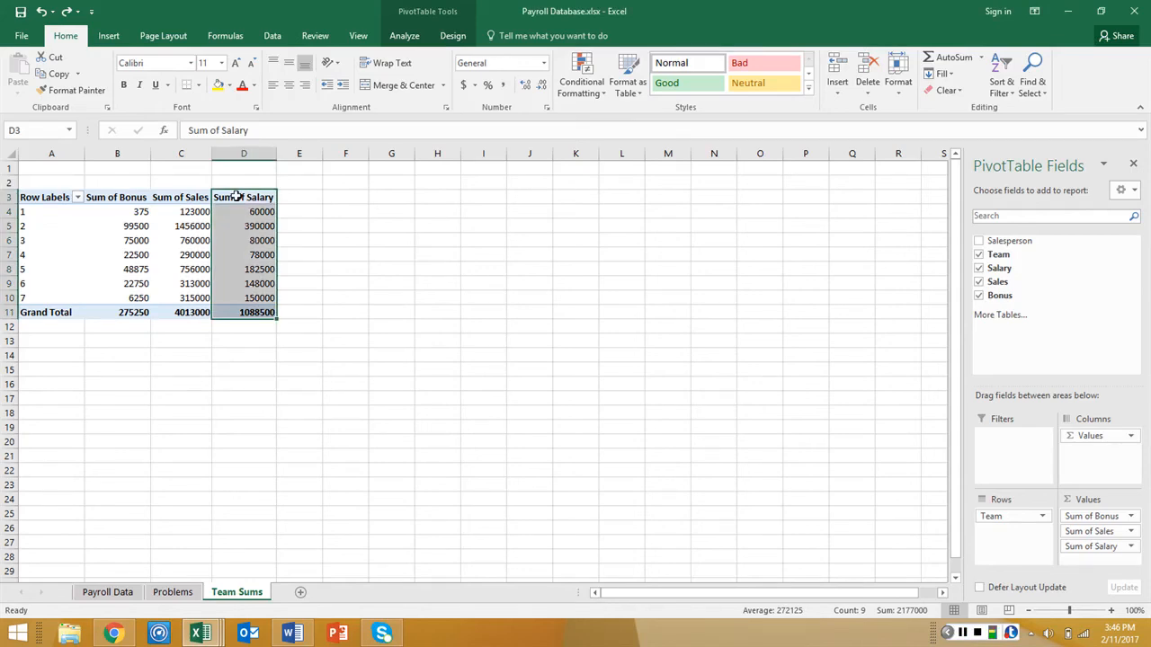
drag(212, 197, 86, 212)
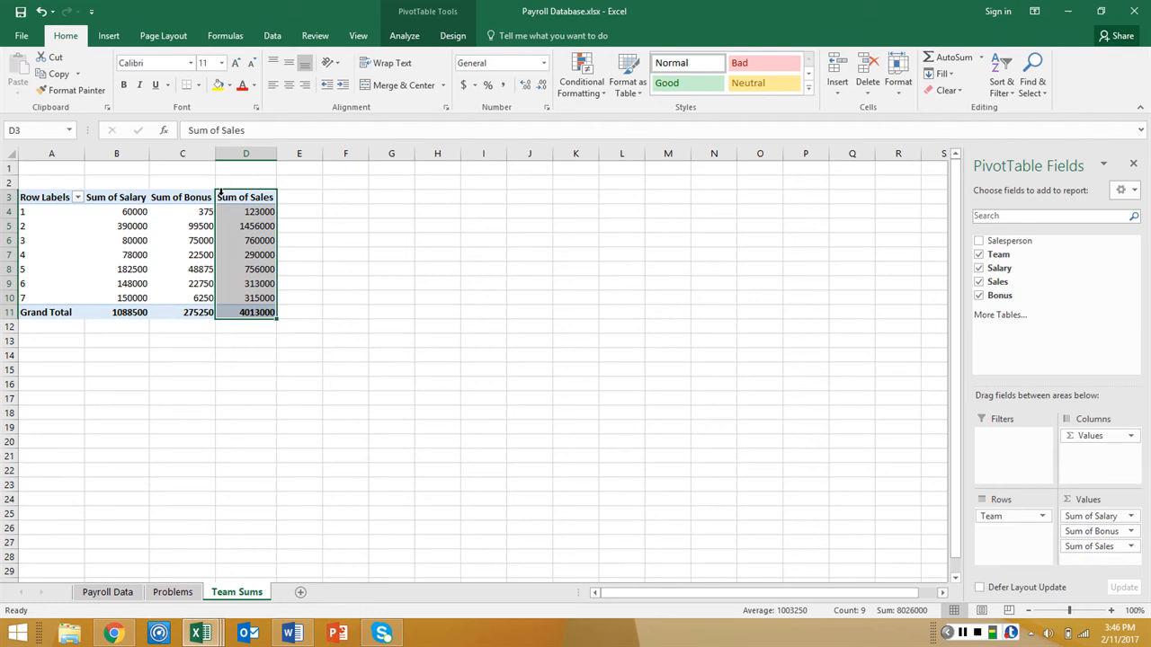
drag(221, 192, 155, 212)
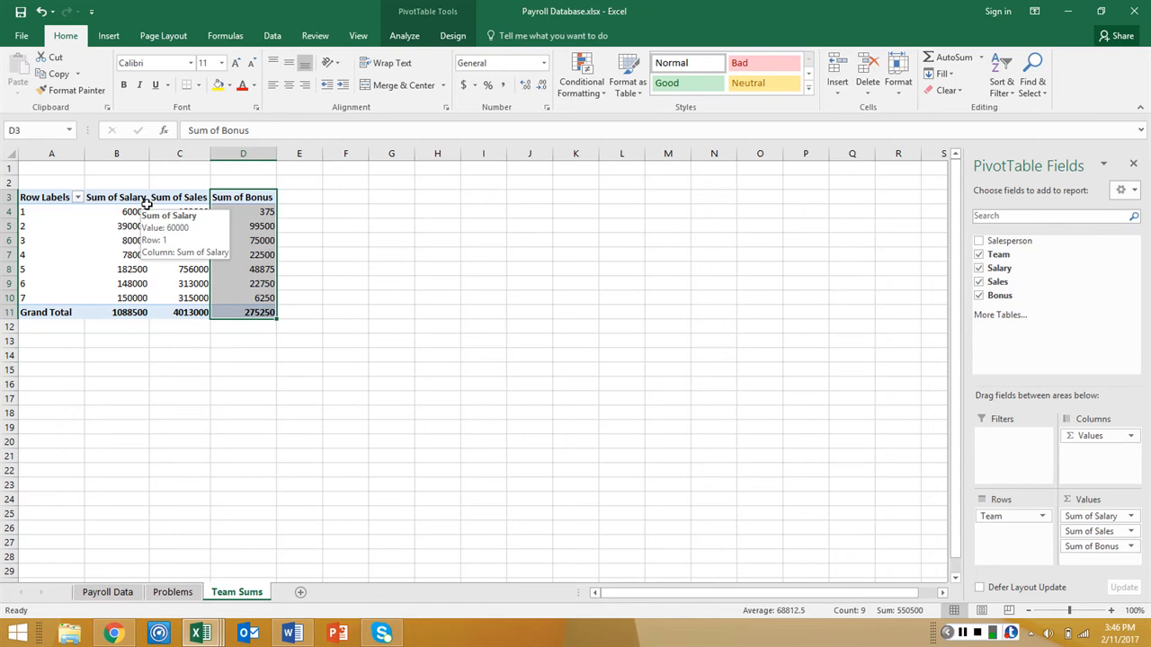
Rename the PivotTable's Row Labels header in cell A3 to Teams
click(52, 196)
double_click(51, 196)
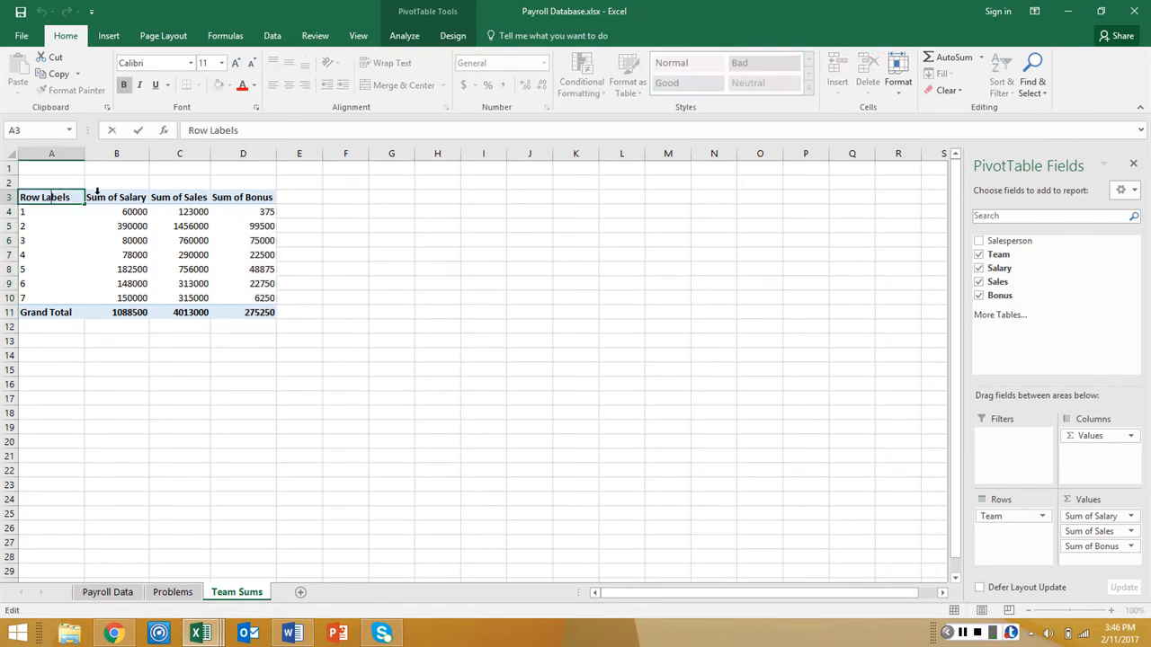
key(BackSpace)
key(BackSpace)
key(BackSpace)
key(BackSpace)
key(BackSpace)
key(BackSpace)
key(BackSpace)
key(BackSpace)
key(BackSpace)
key(BackSpace)
text(Teams)
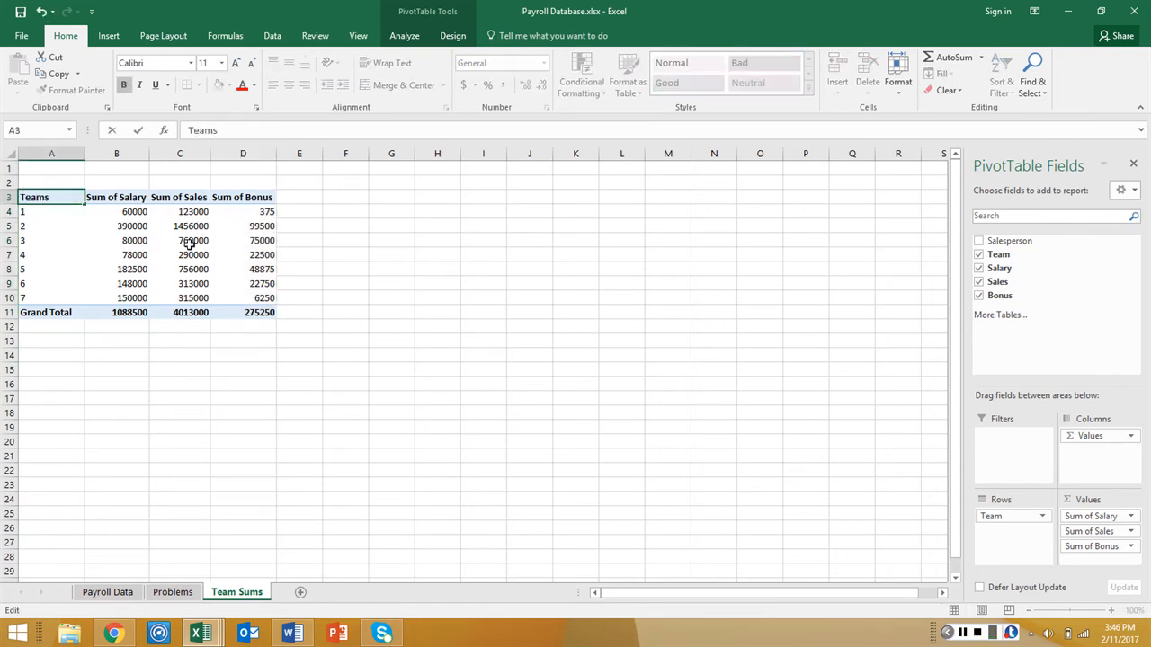
key(Tab)
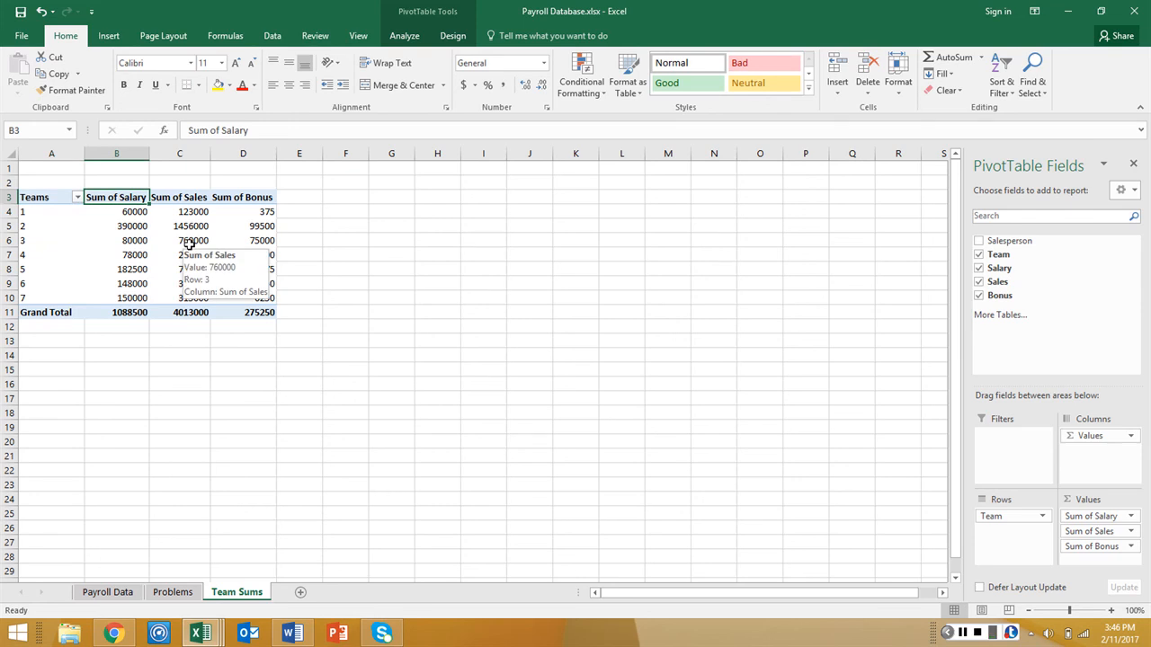
Rename the PivotTable's value headers in B3:D3 to Salaries Sum, Sales Sum and Bonuses Sum
text(Salaries)
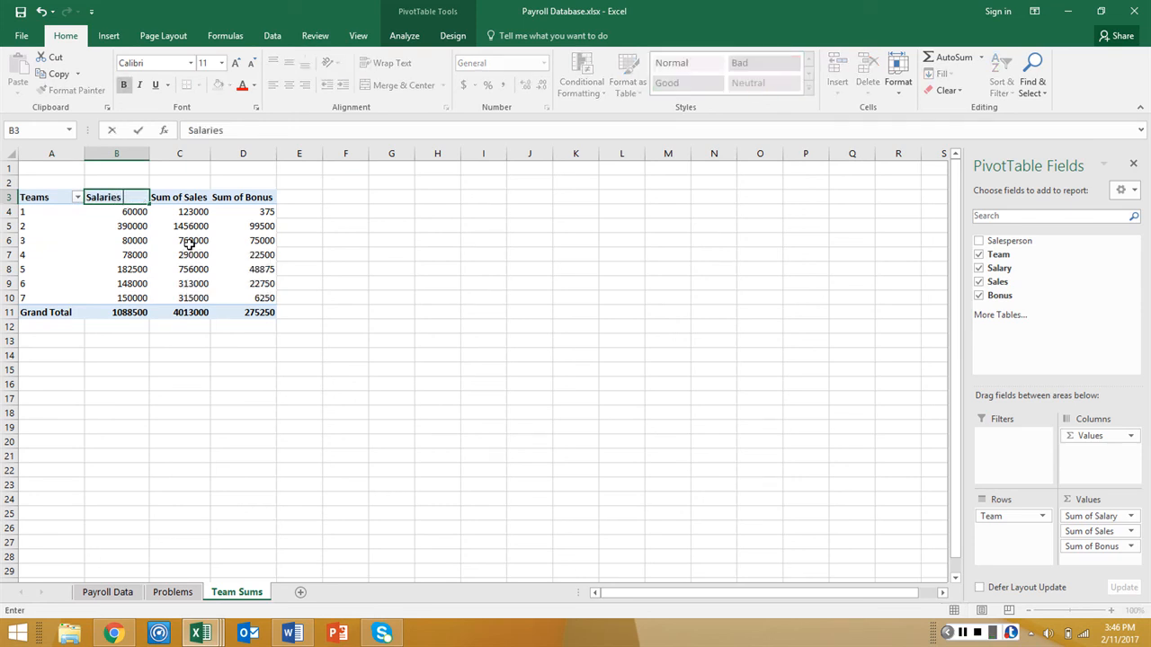
text( Sum)
key(Tab)
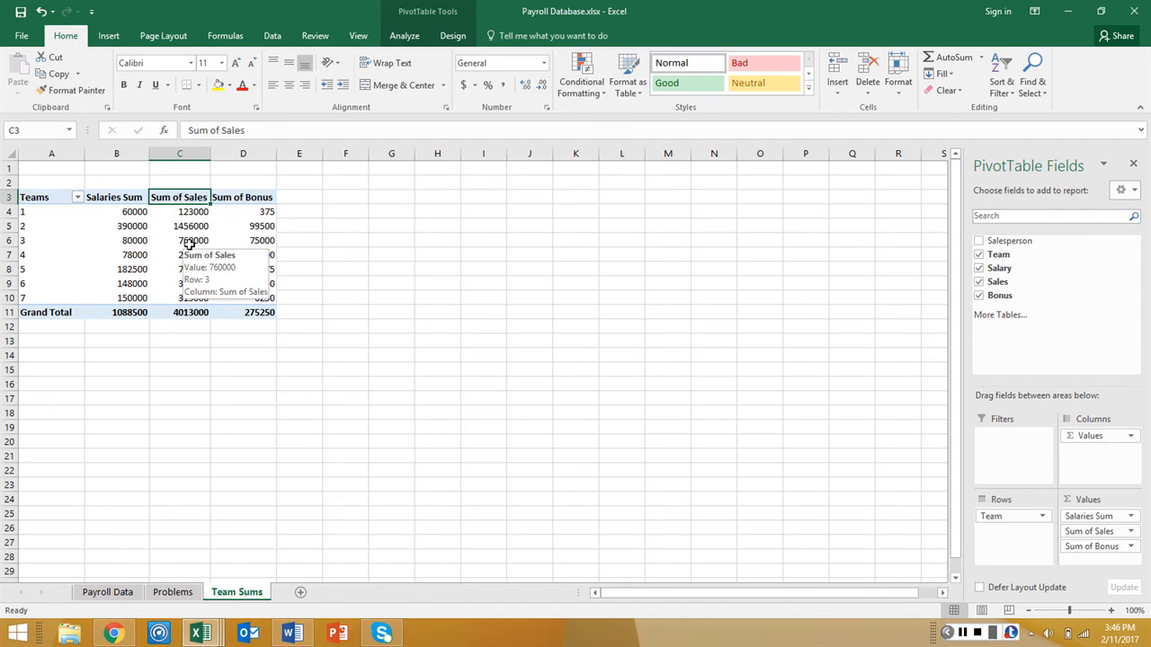
text(Sales Sum)
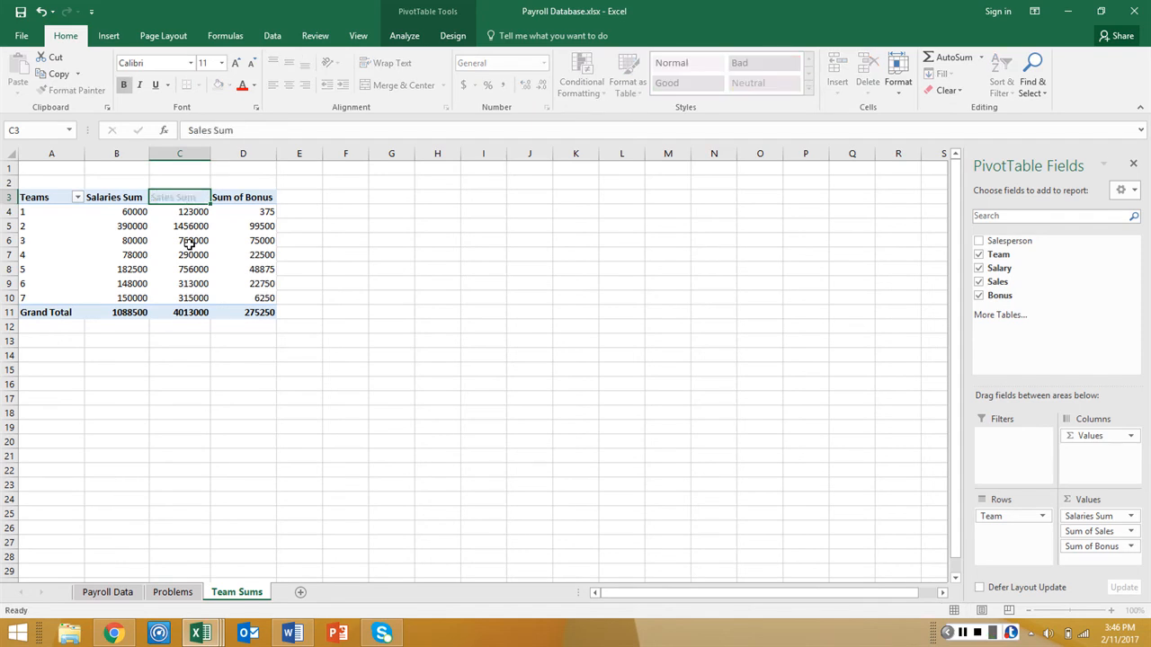
key(Tab)
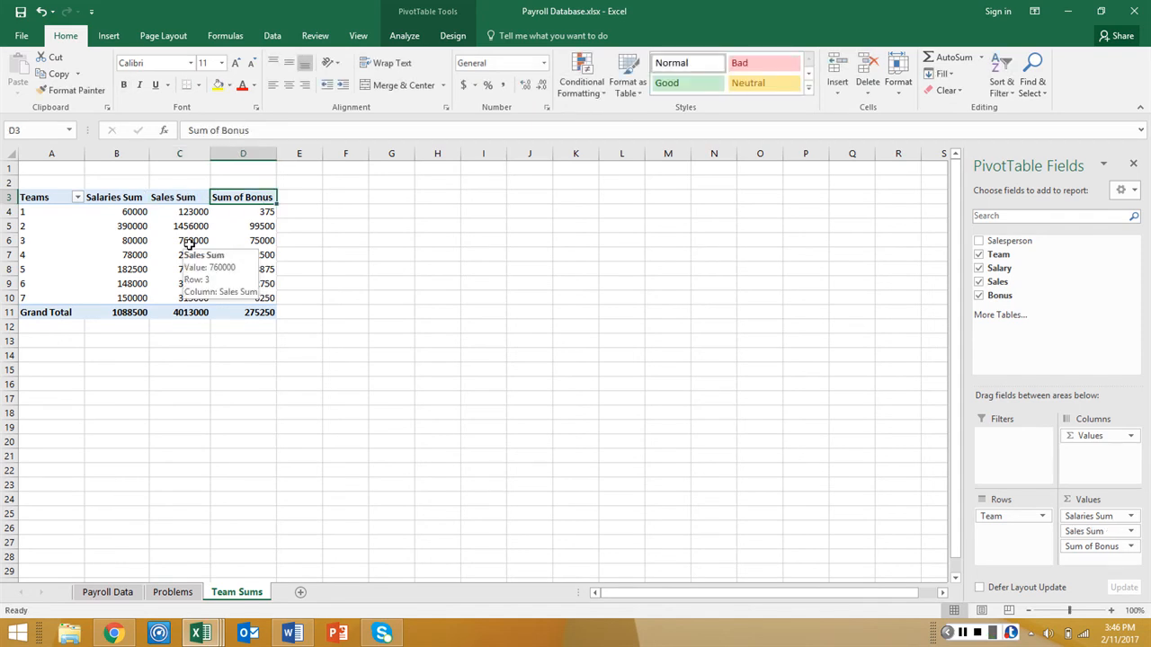
text(Bo)
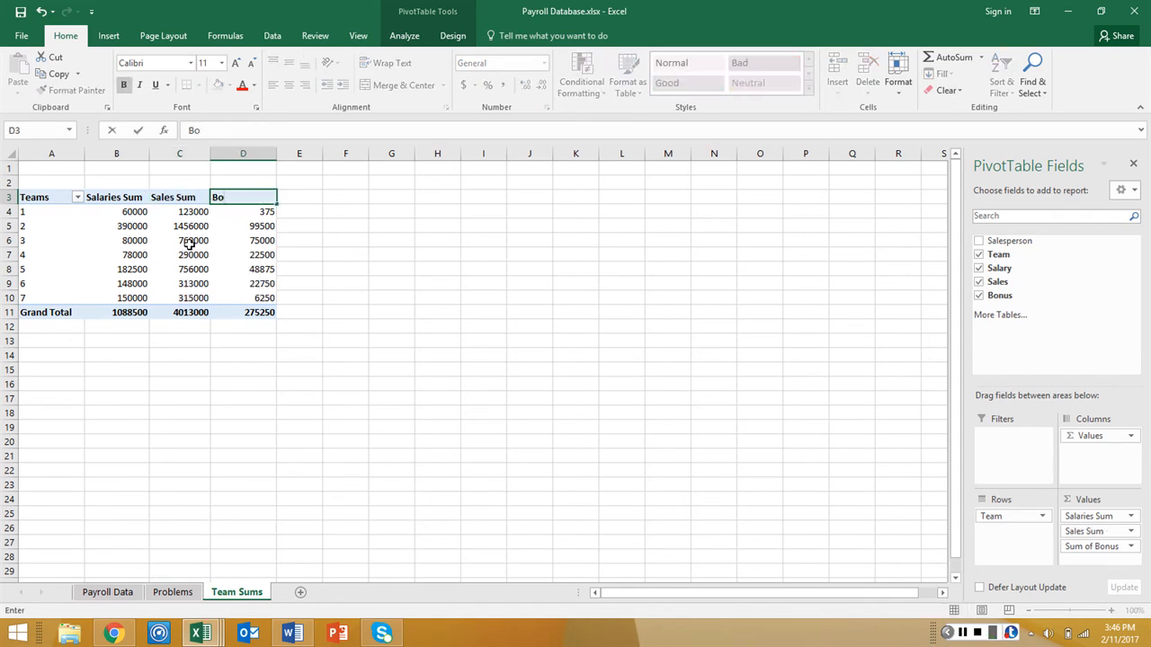
text(nuses Sum)
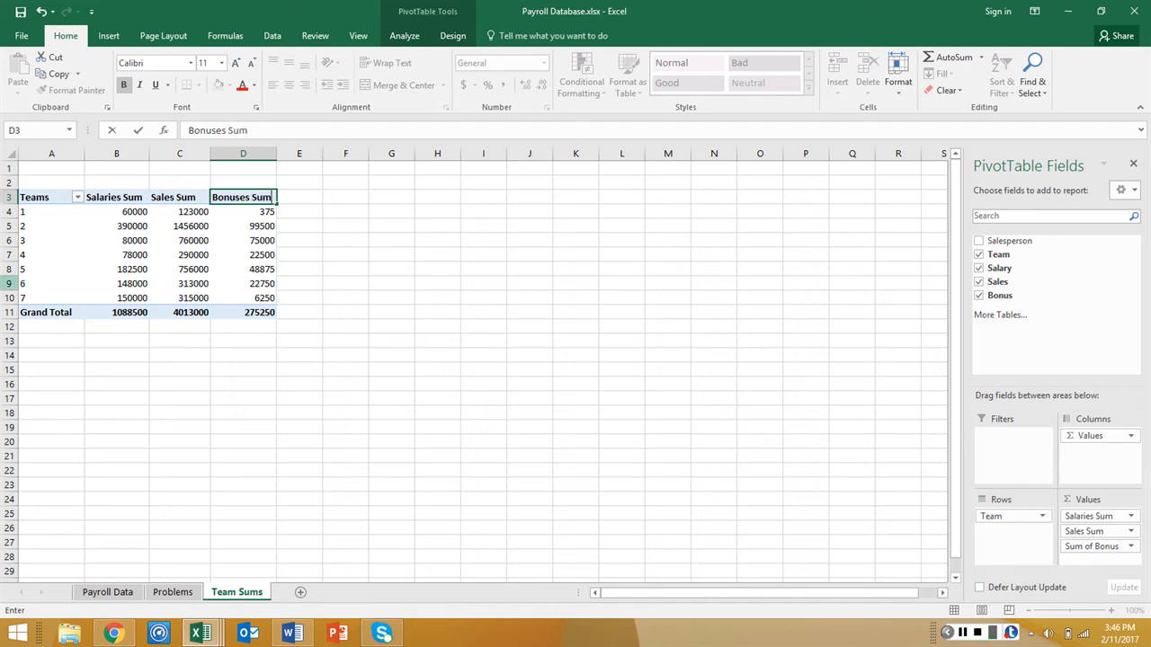
Apply the Accounting number format to the PivotTable values and grand totals in B4:D11
click(292, 633)
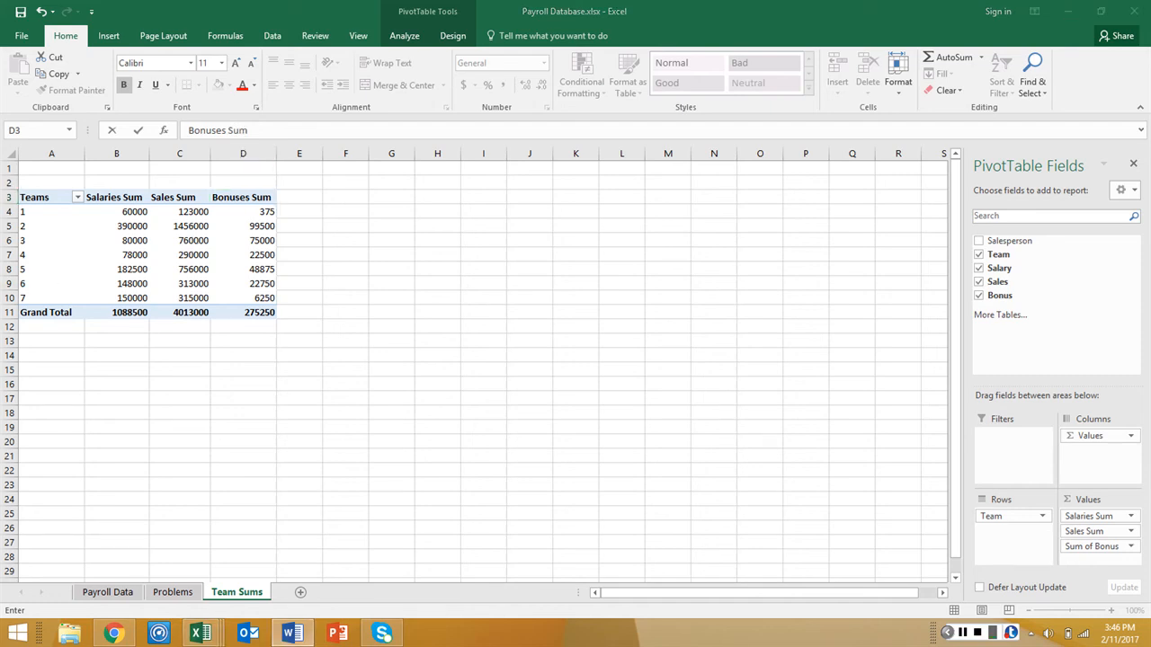
click(128, 213)
drag(129, 213, 239, 312)
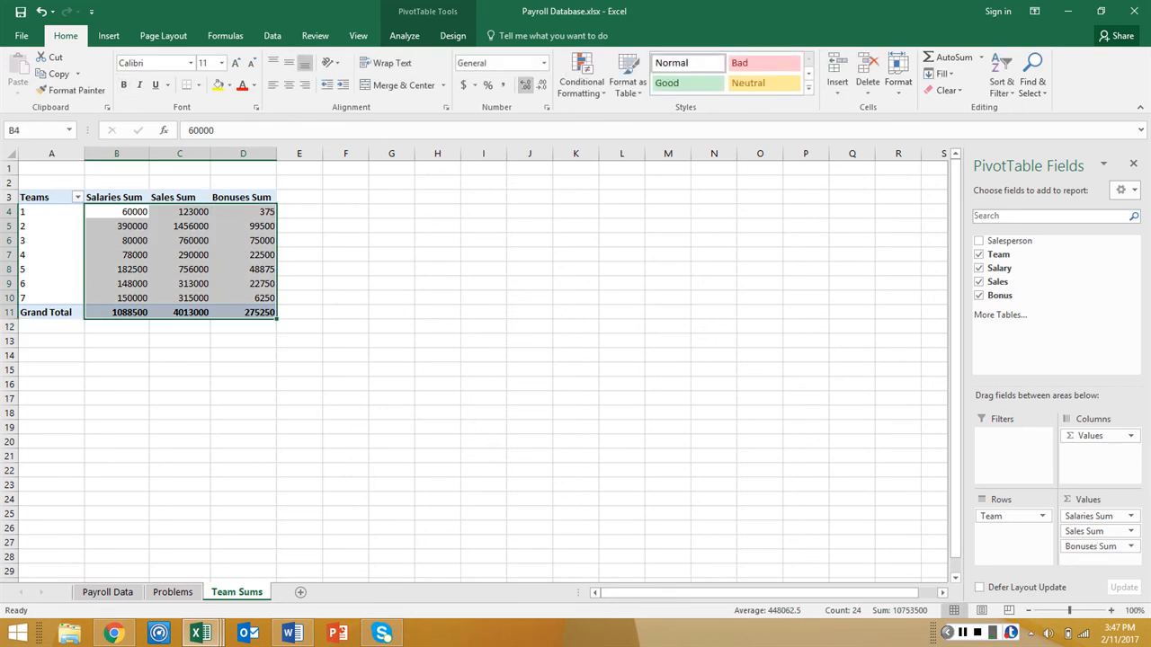
click(543, 63)
click(514, 182)
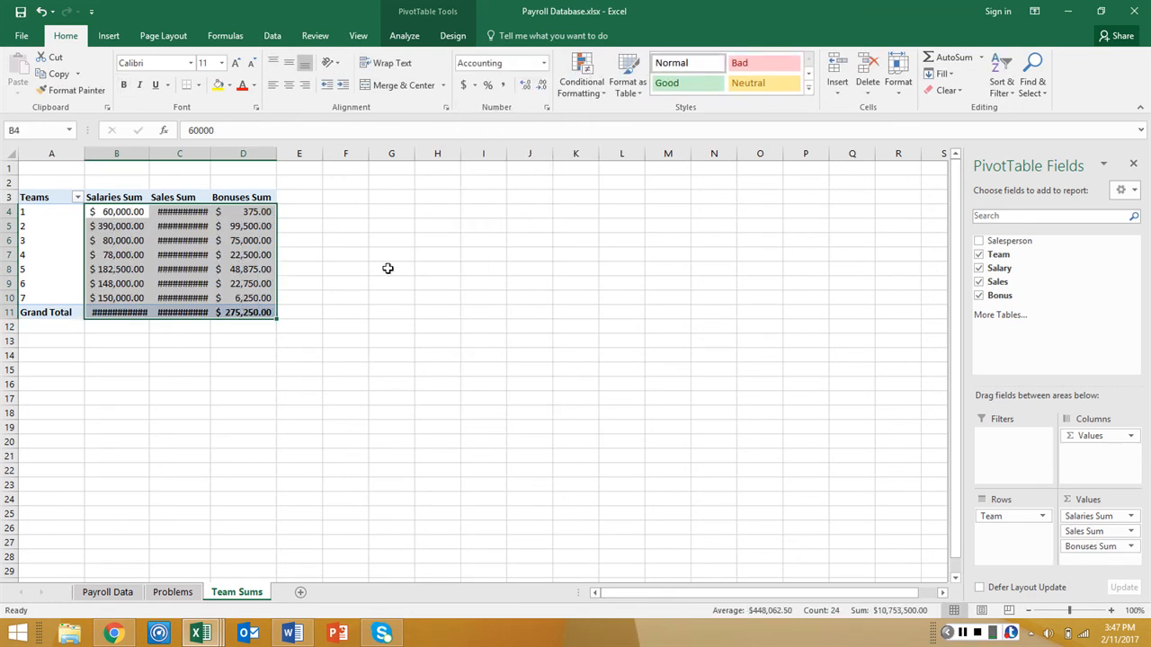
Autofit the widths of the Sales Sum and Salaries Sum columns to their contents
click(306, 227)
drag(192, 214, 192, 312)
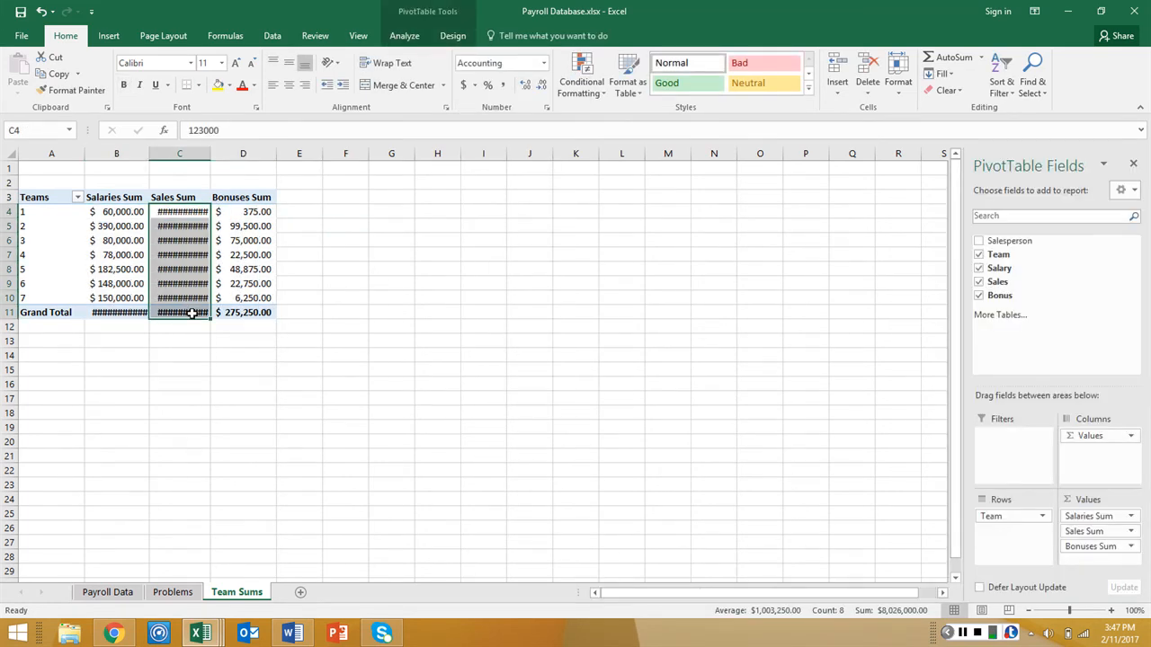
double_click(210, 159)
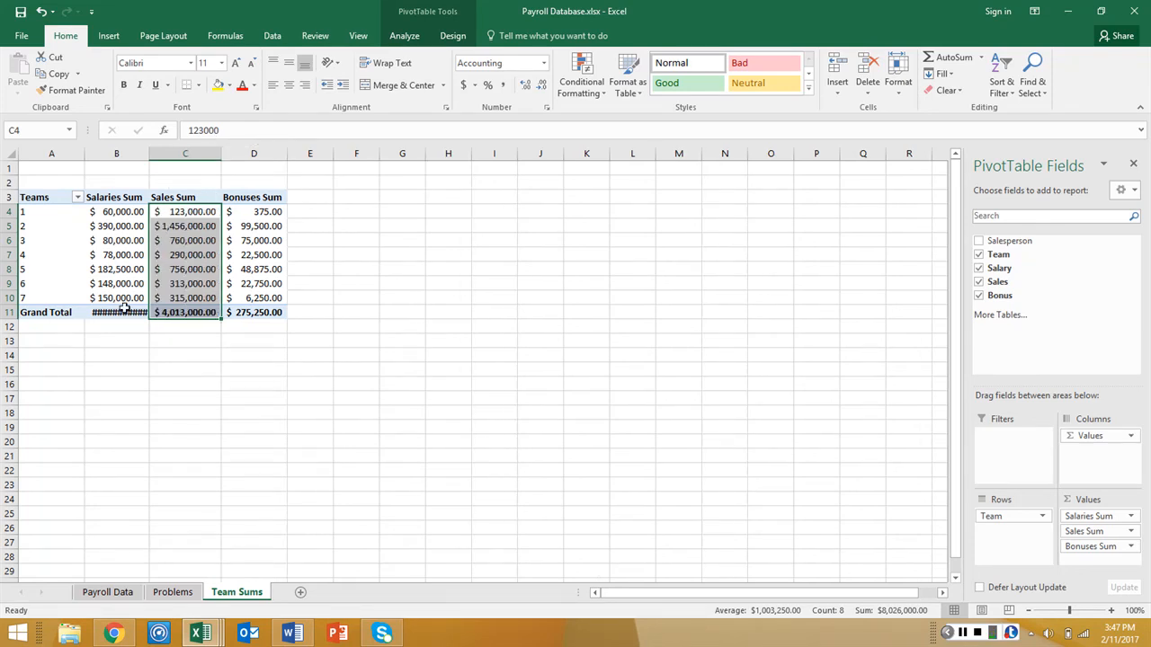
click(122, 310)
double_click(149, 159)
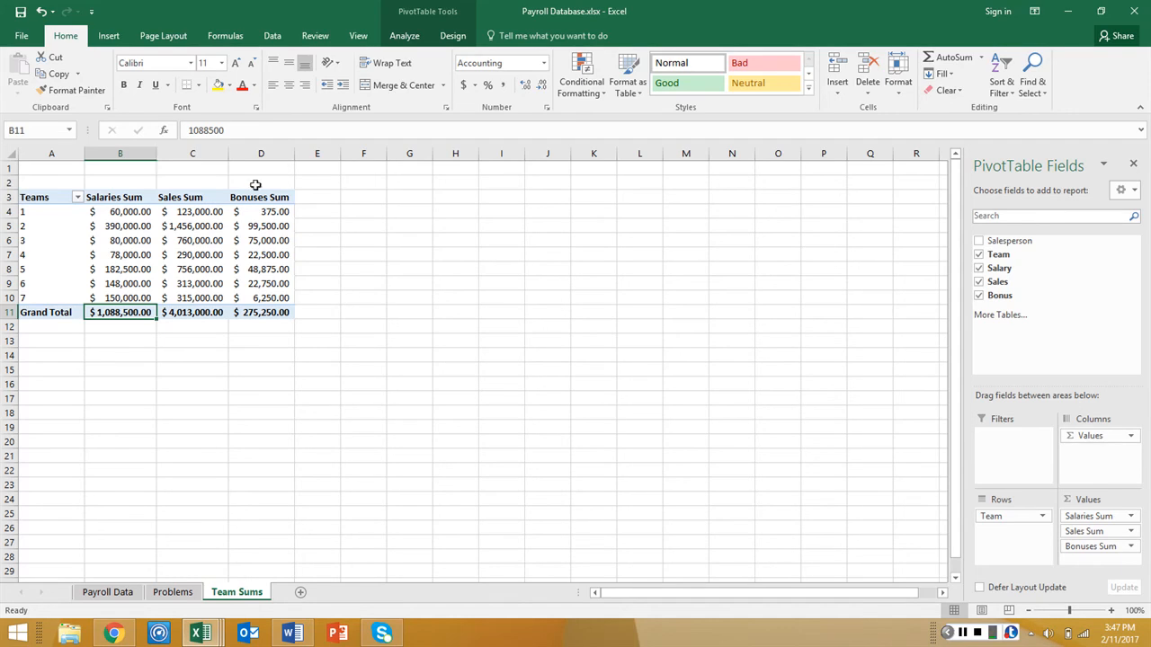
click(962, 633)
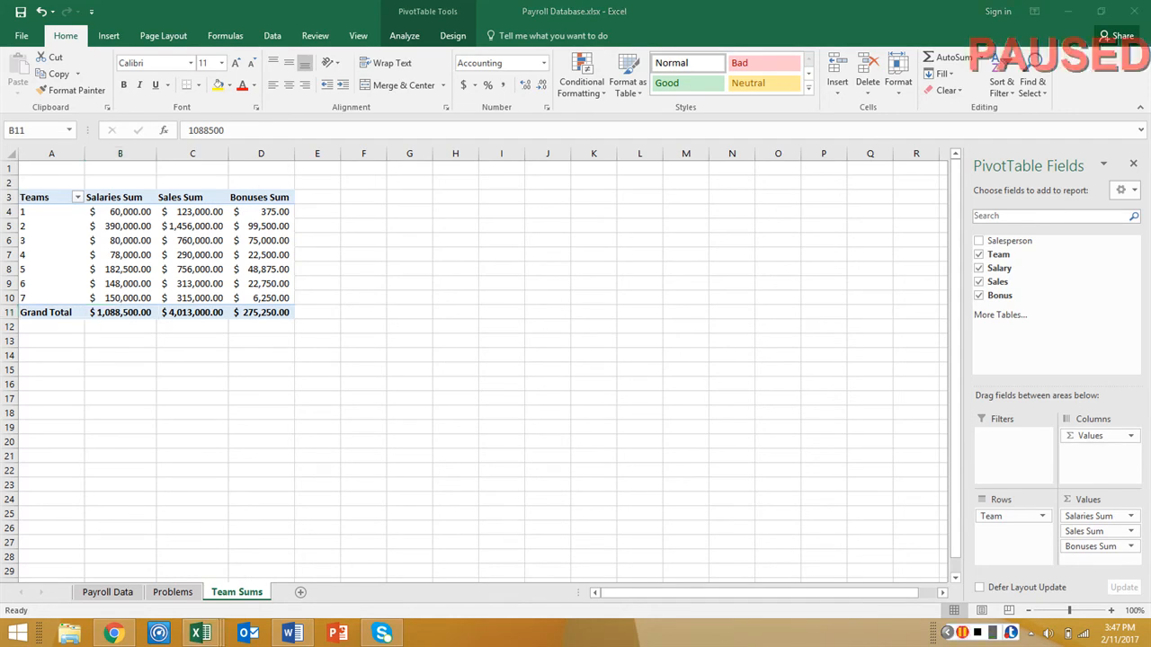
click(962, 632)
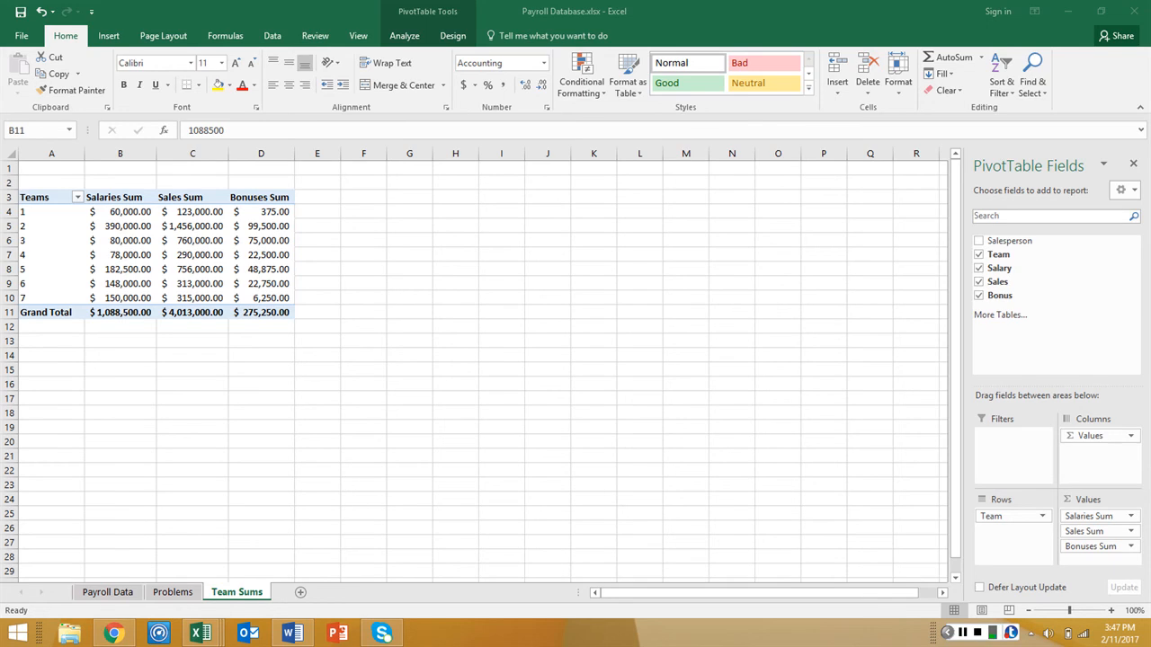
Create a blank PivotTable on a new worksheet from Table1 on the Payroll Data sheet
click(108, 593)
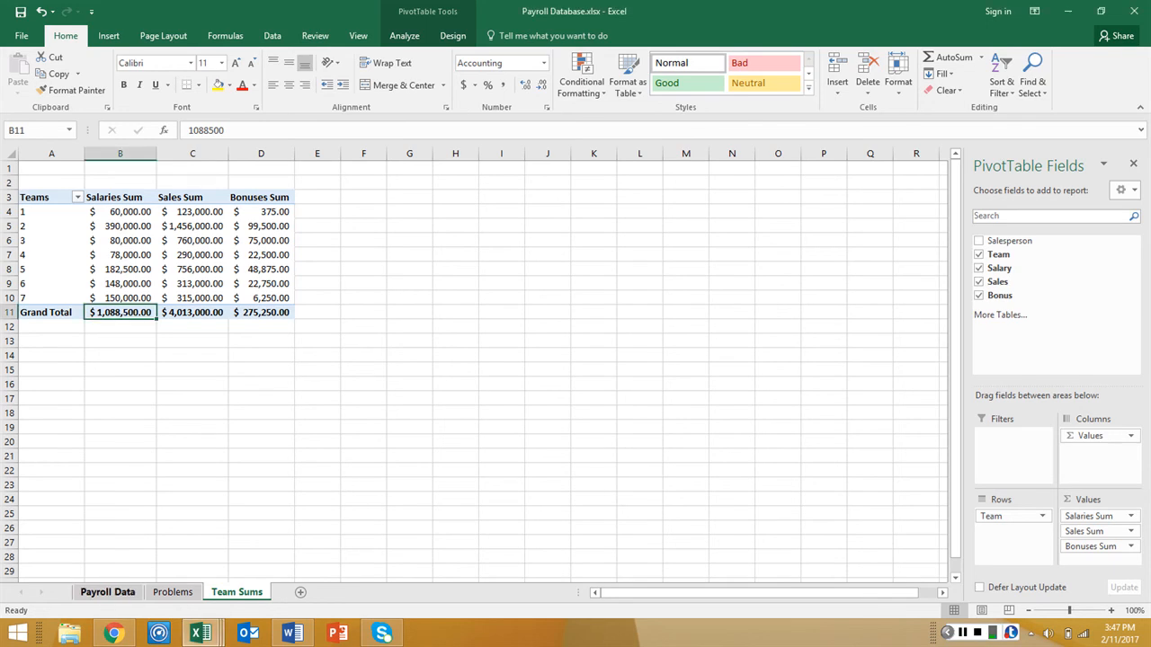
click(108, 593)
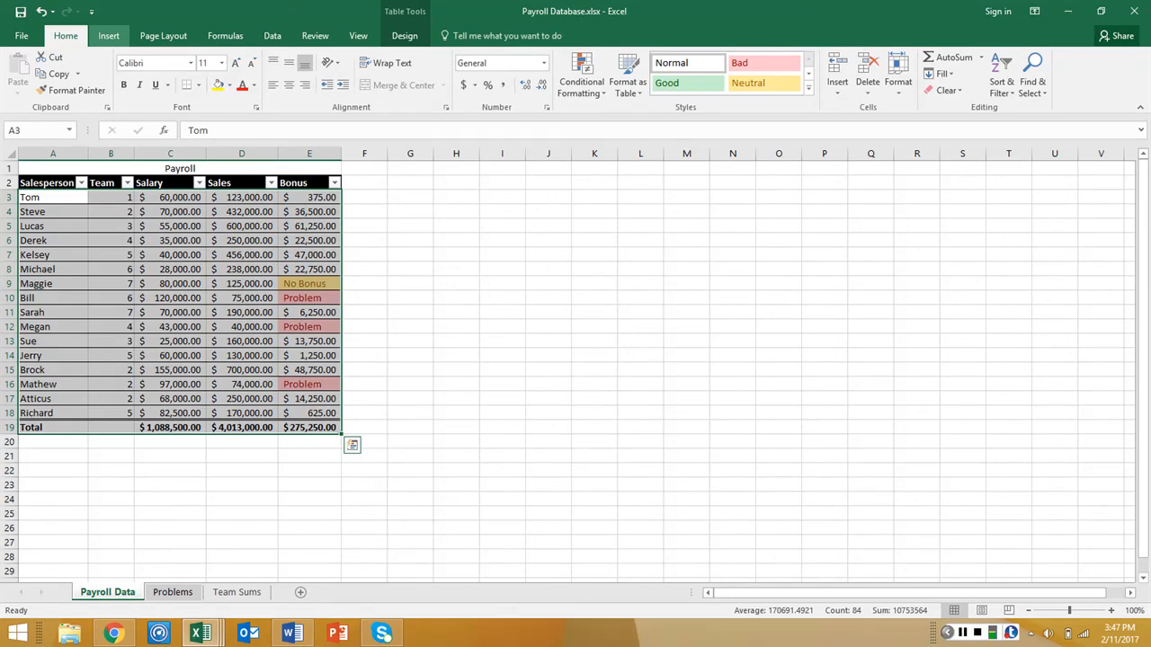
click(108, 35)
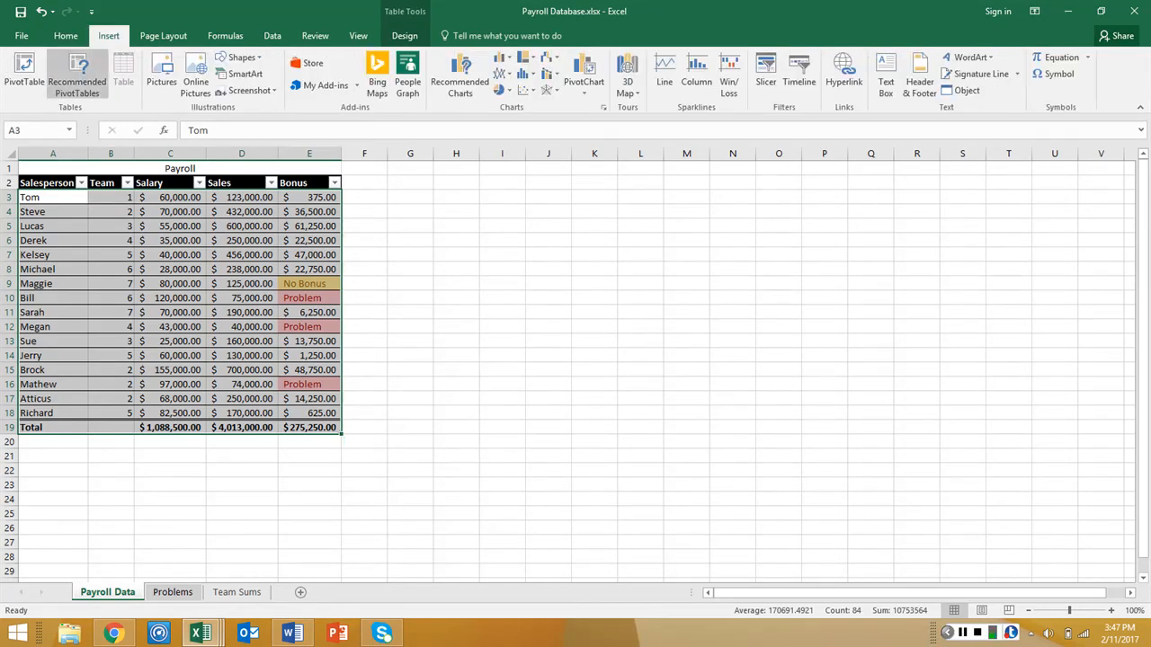
click(24, 70)
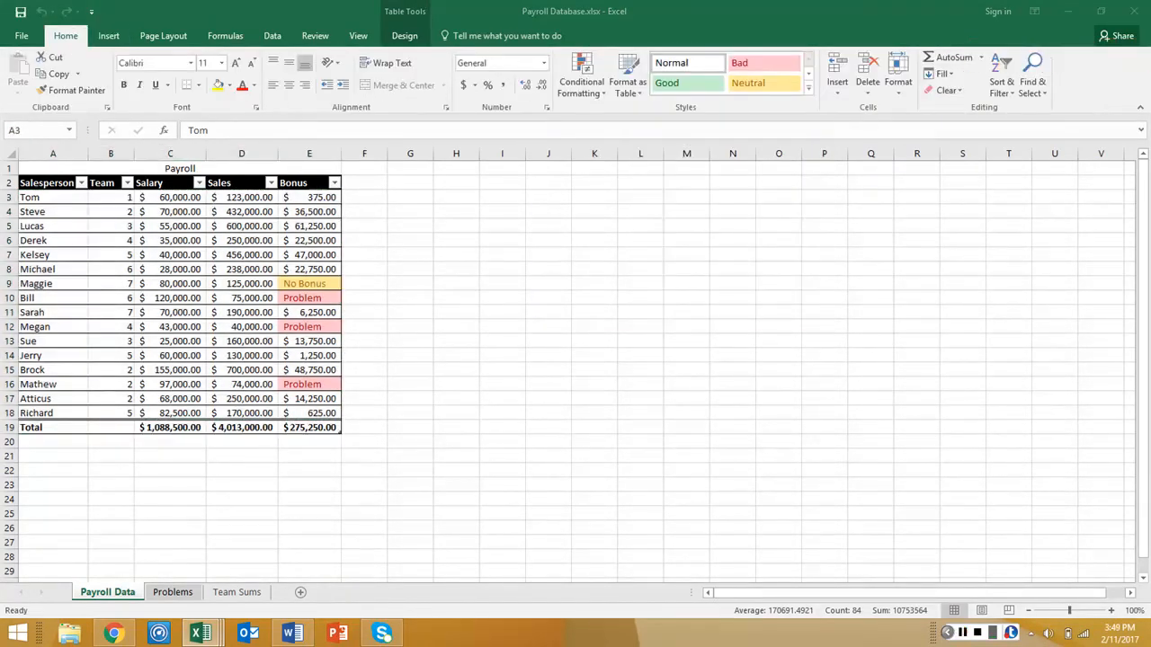
click(109, 36)
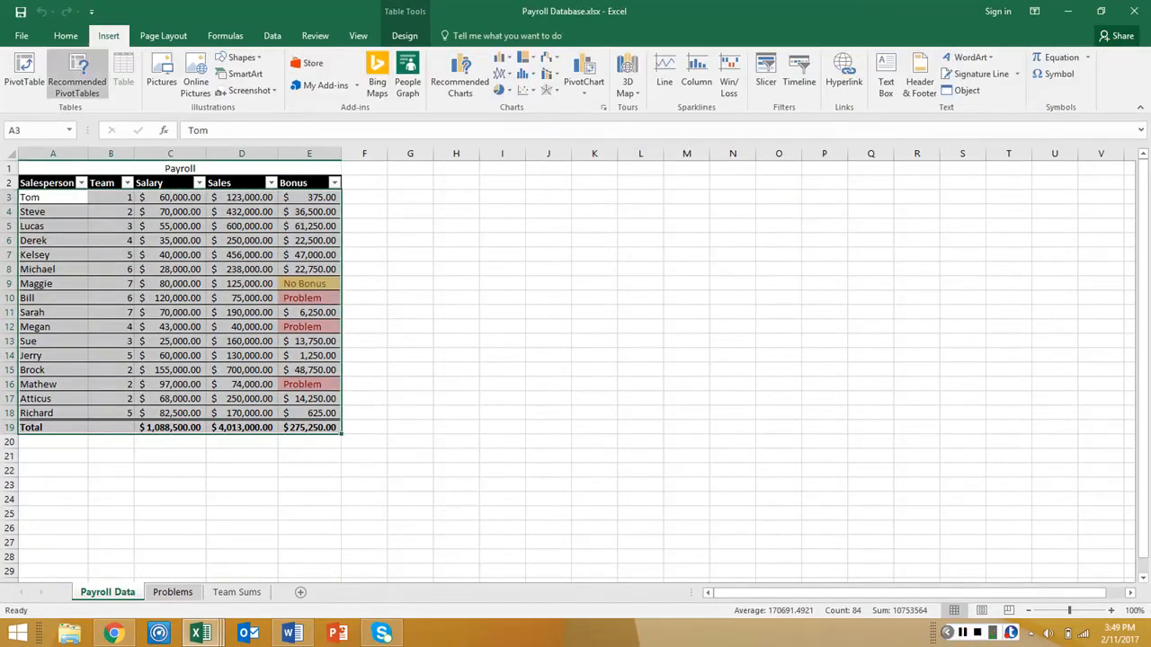
click(24, 72)
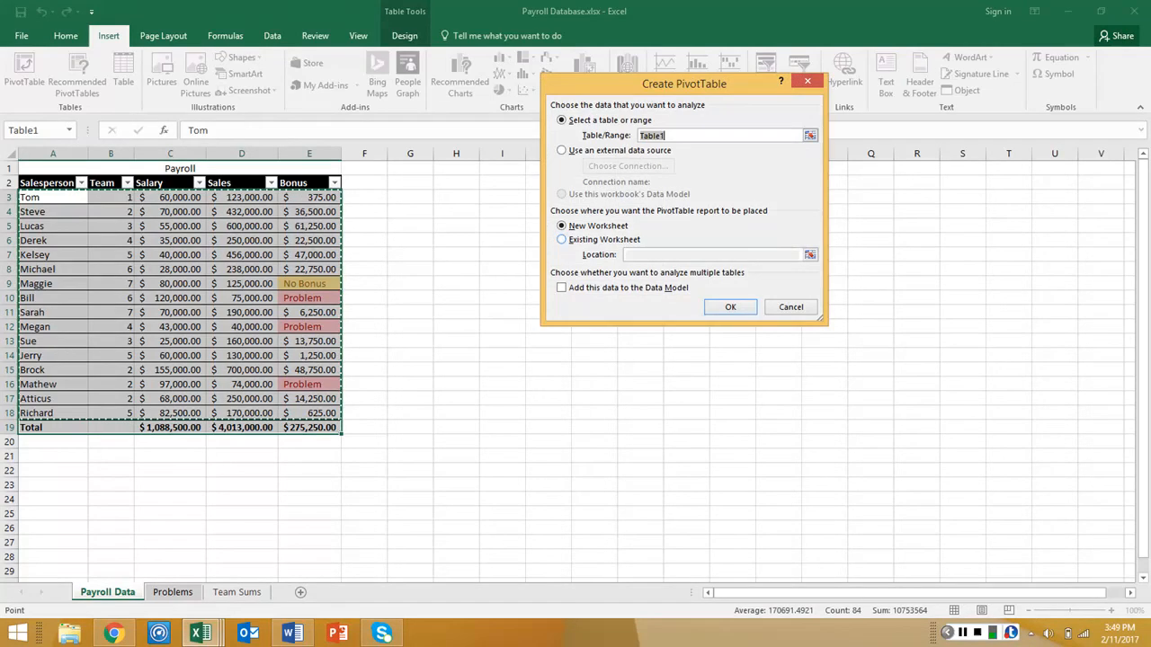
click(730, 307)
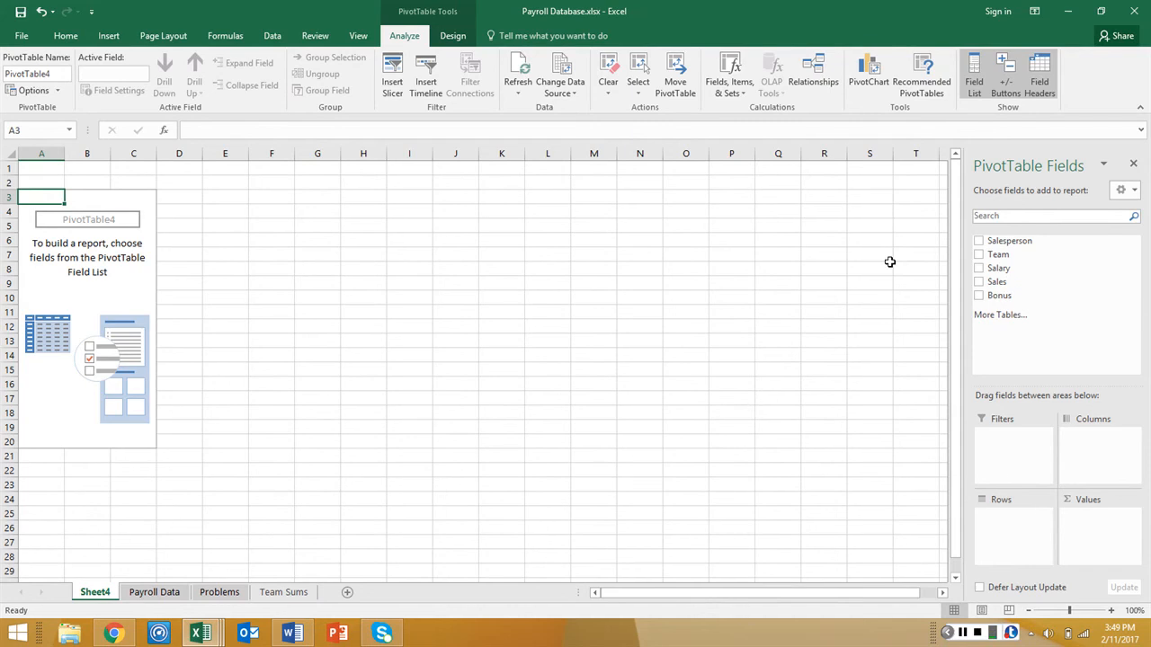
Add the Sales, Salary and Team fields to the new PivotTable
click(996, 282)
click(998, 268)
click(998, 254)
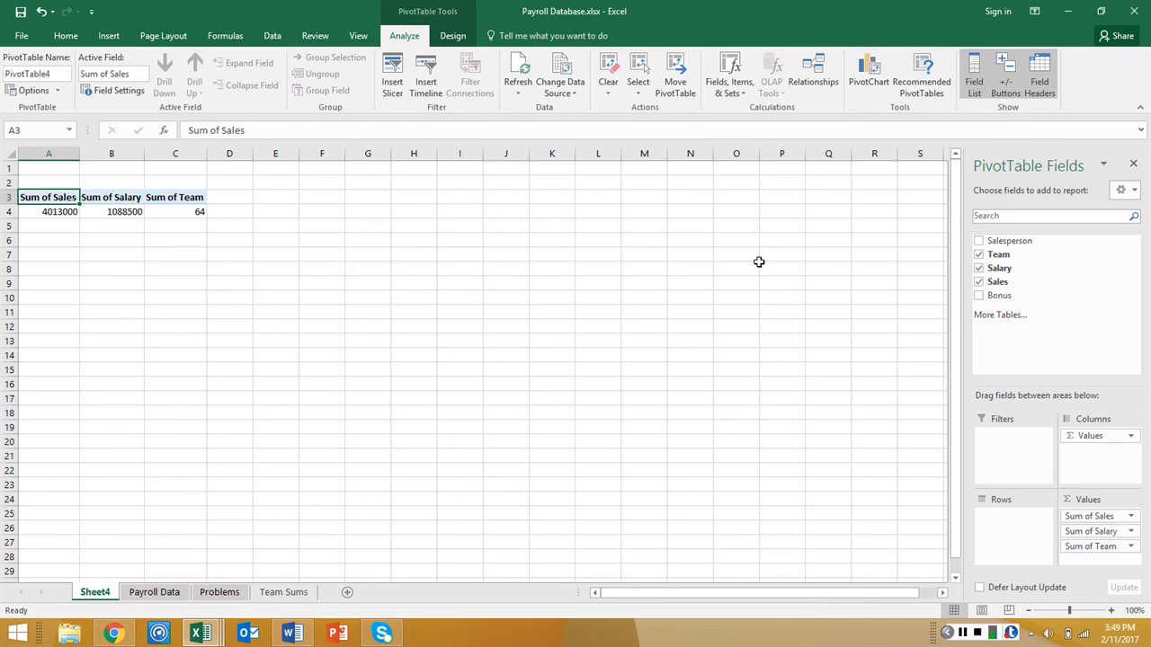
Make Team the PivotTable's report filter and remove Sum of Team from its values
drag(993, 254, 996, 437)
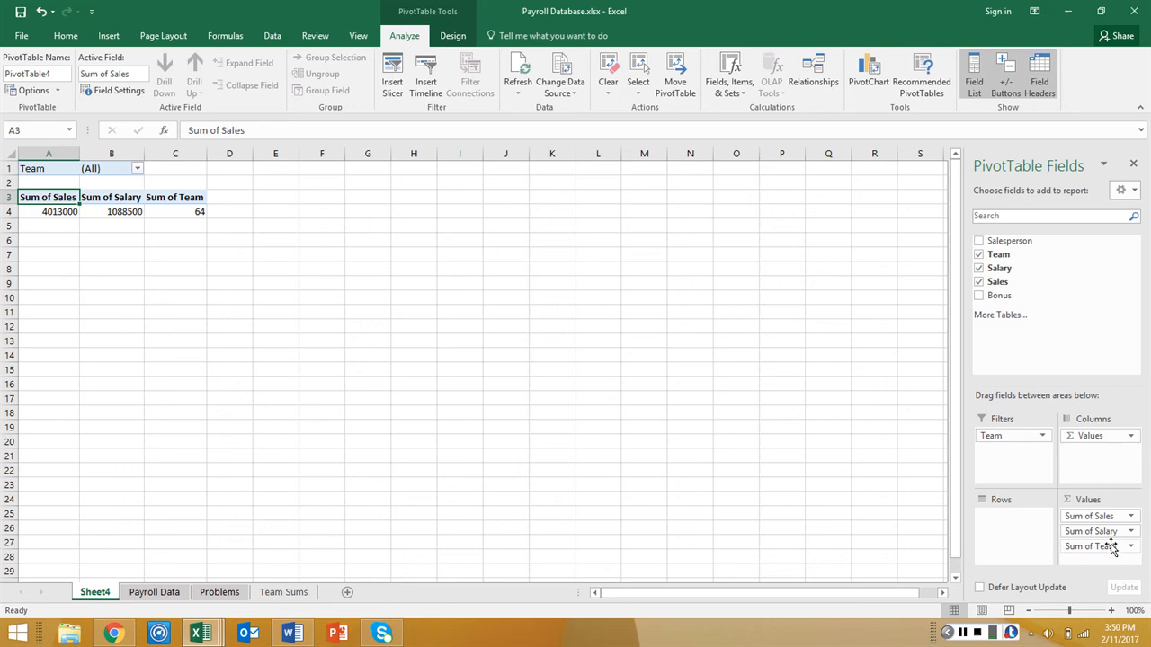
mouse_move(1106, 547)
mouse_down()
mouse_move(1109, 562)
mouse_move(816, 470)
mouse_move(1085, 550)
mouse_up()
drag(1098, 547, 888, 514)
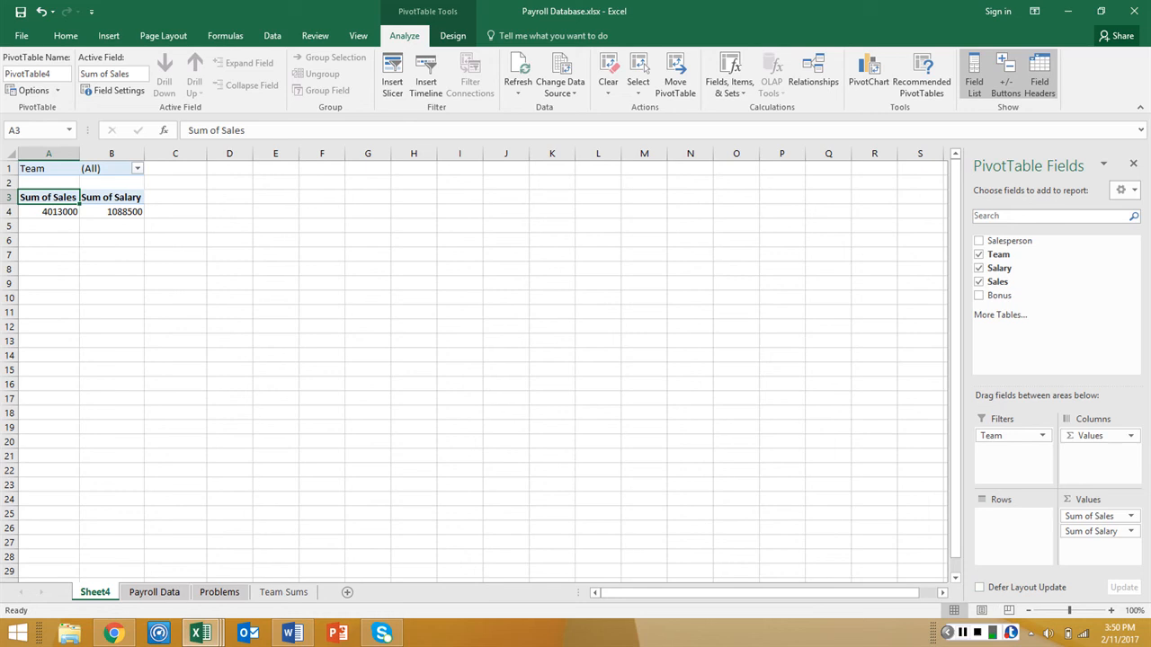
Copy the whole PivotTable in A1:B4 and paste the copy at cell E1 on the same sheet
click(963, 632)
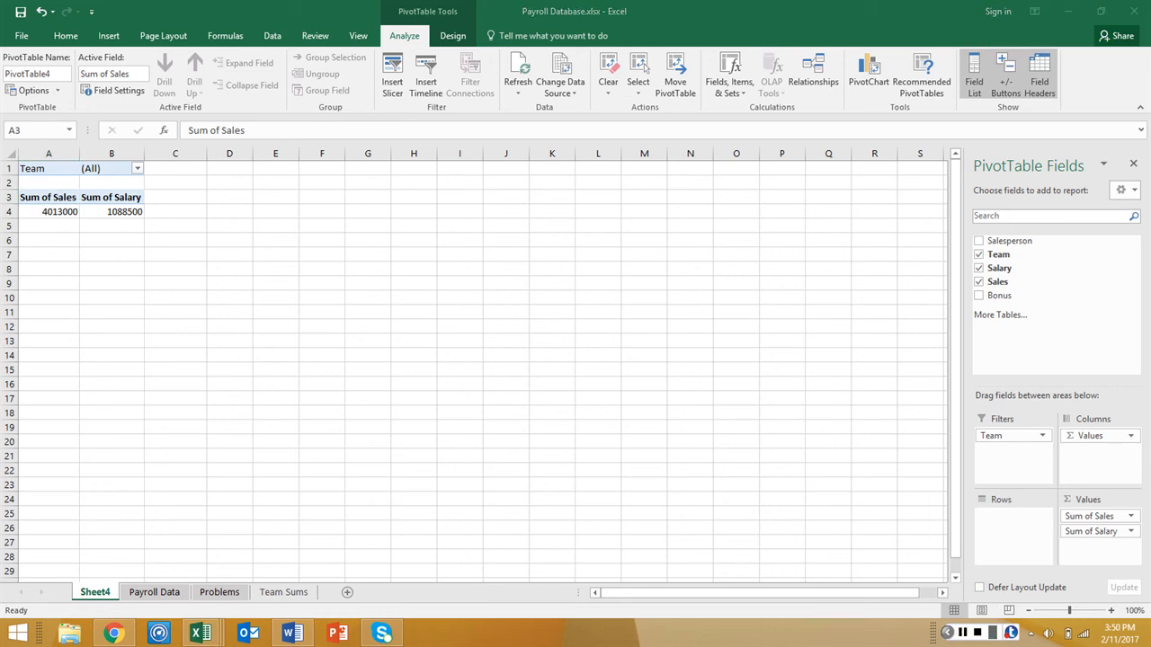
click(95, 238)
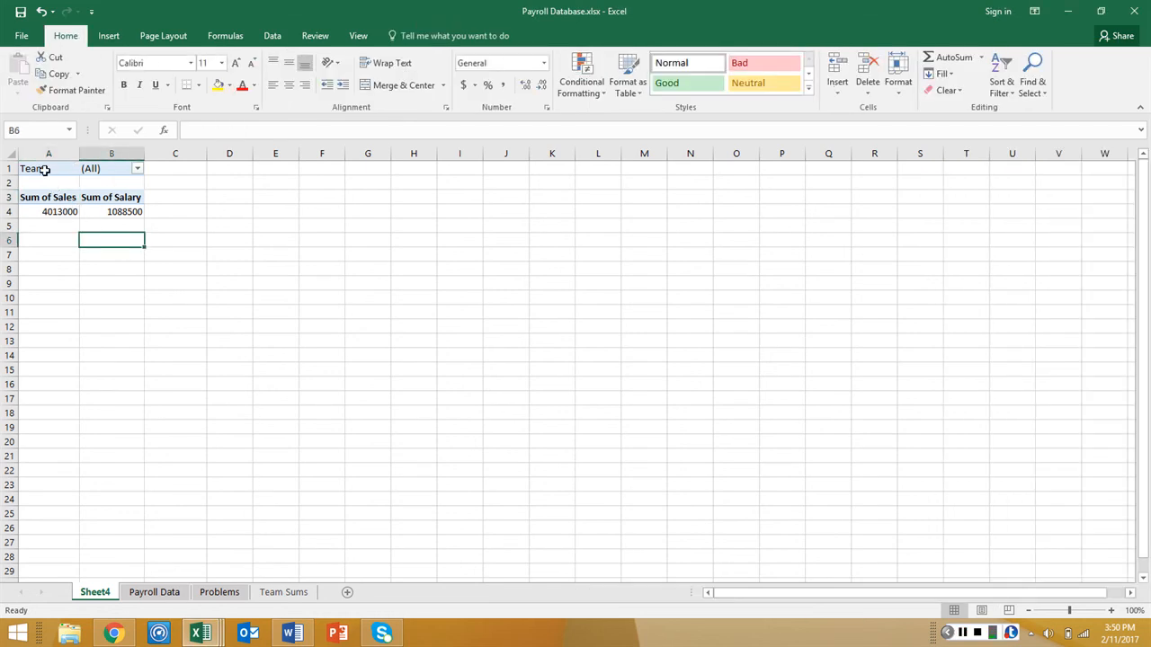
drag(44, 170, 114, 206)
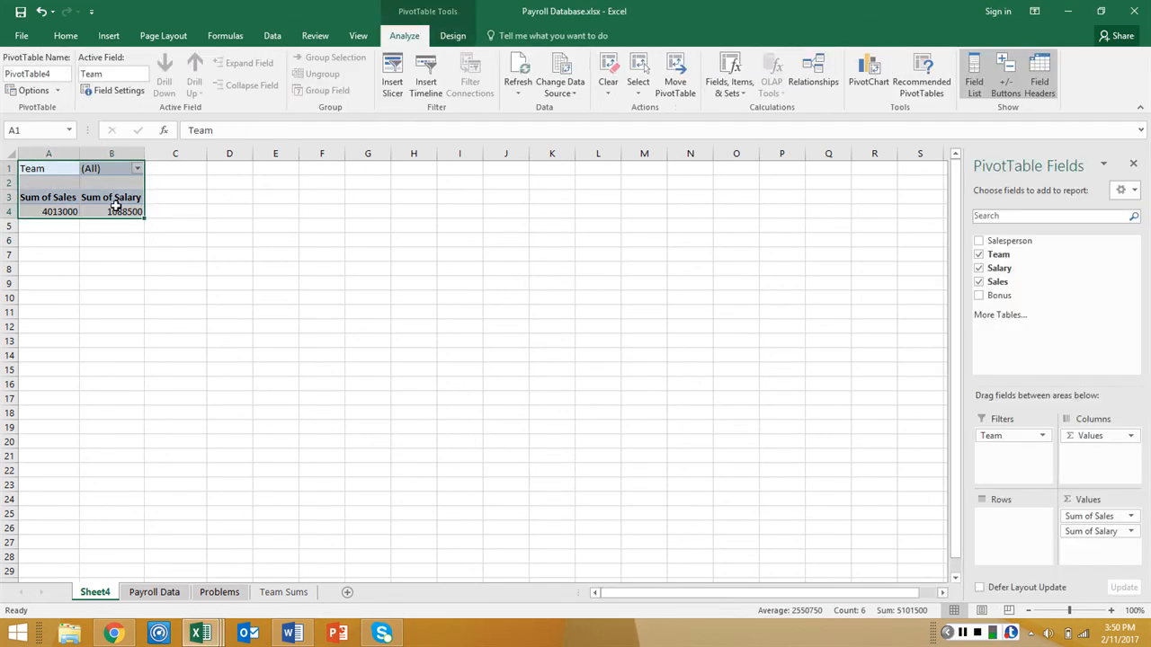
key(ctrl+c)
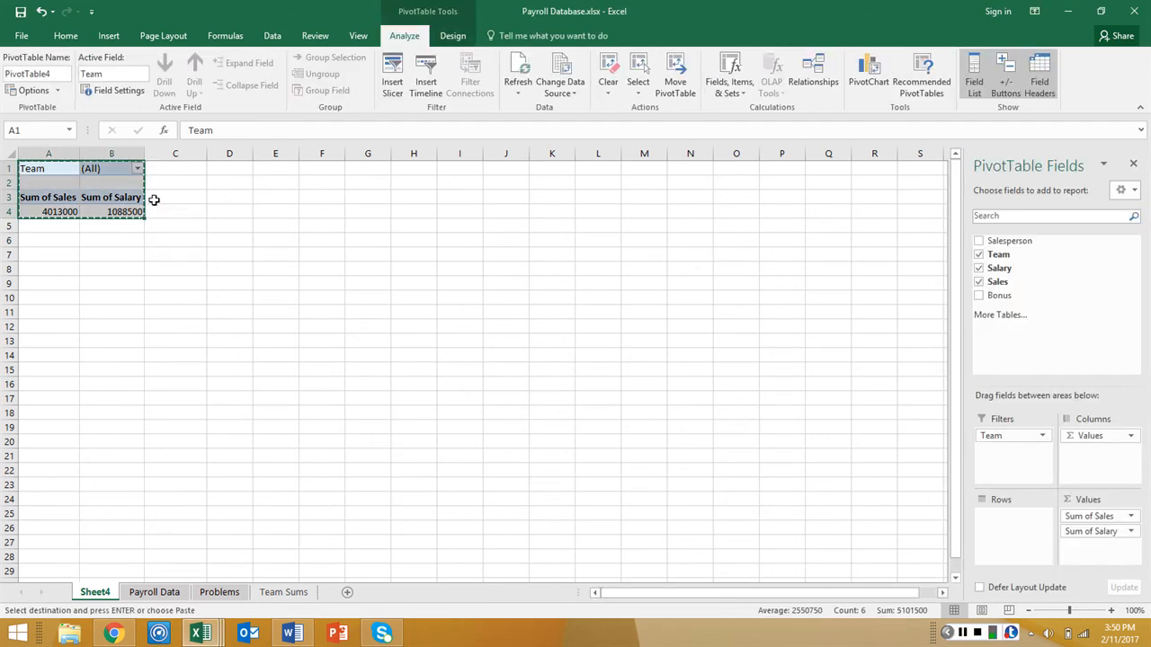
click(273, 169)
key(ctrl+v)
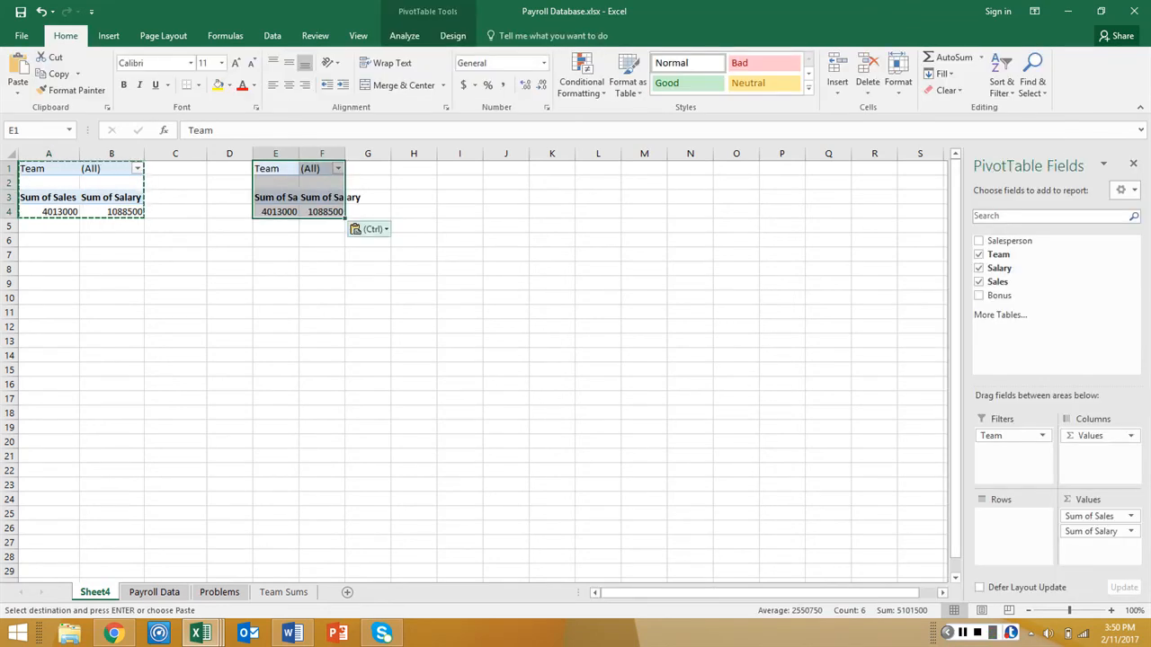
Add the Salesperson field to the rows of the copied PivotTable at E1
click(961, 633)
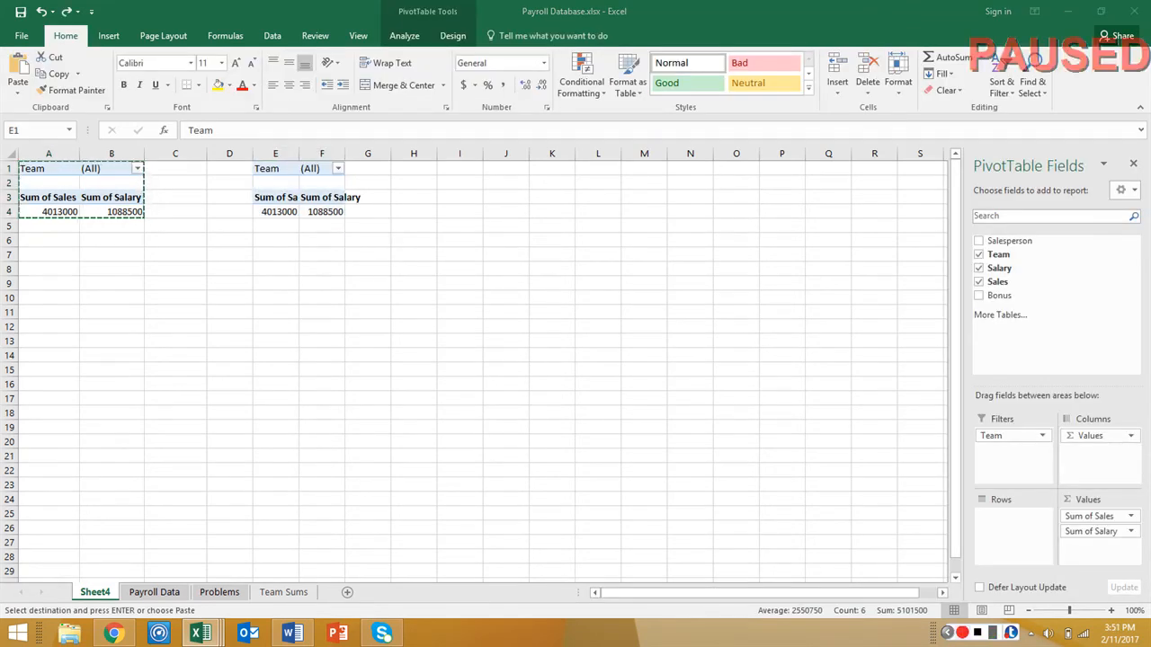
click(962, 633)
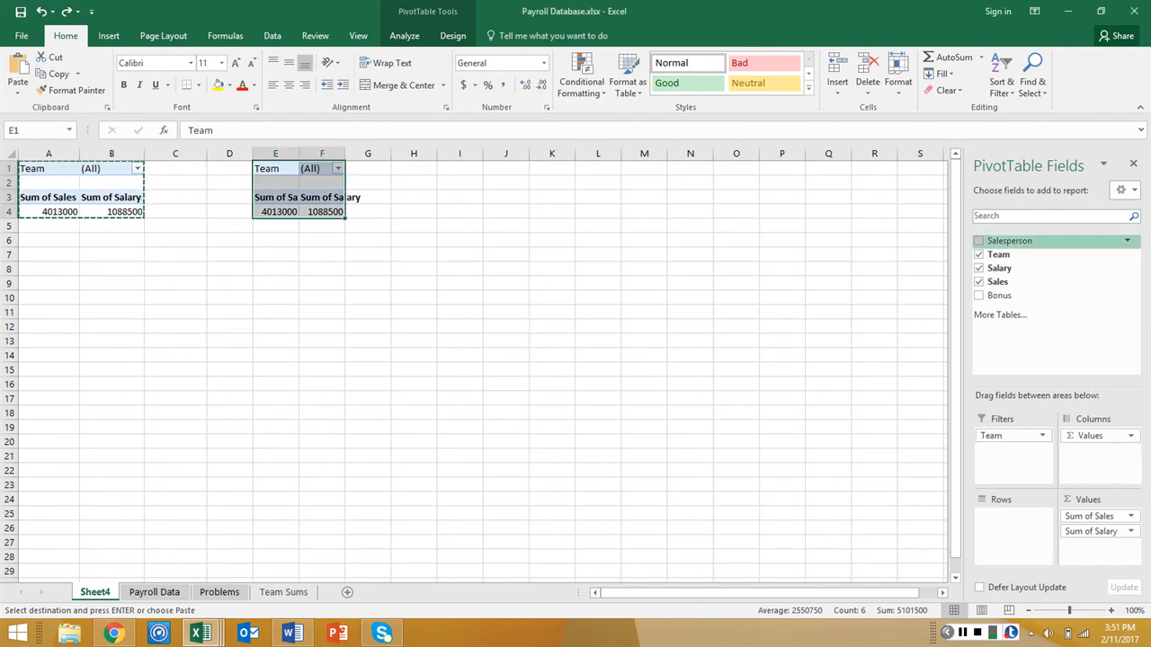
click(978, 240)
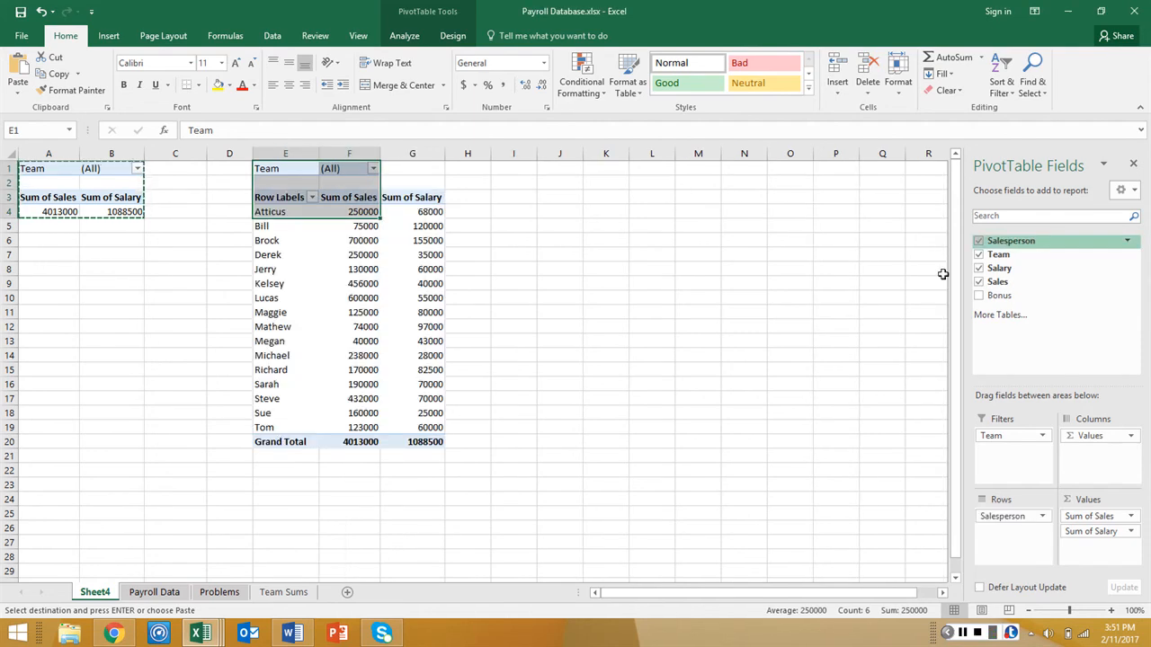
Add the Salesperson field to the rows of the original PivotTable starting at A1
click(99, 196)
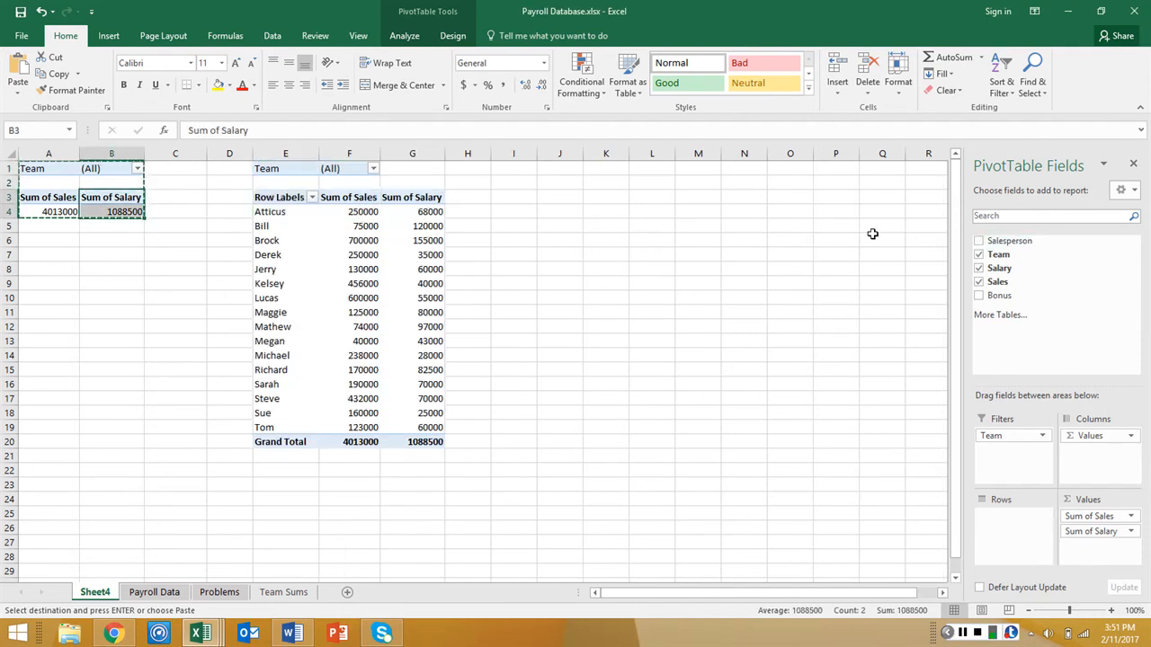
click(978, 240)
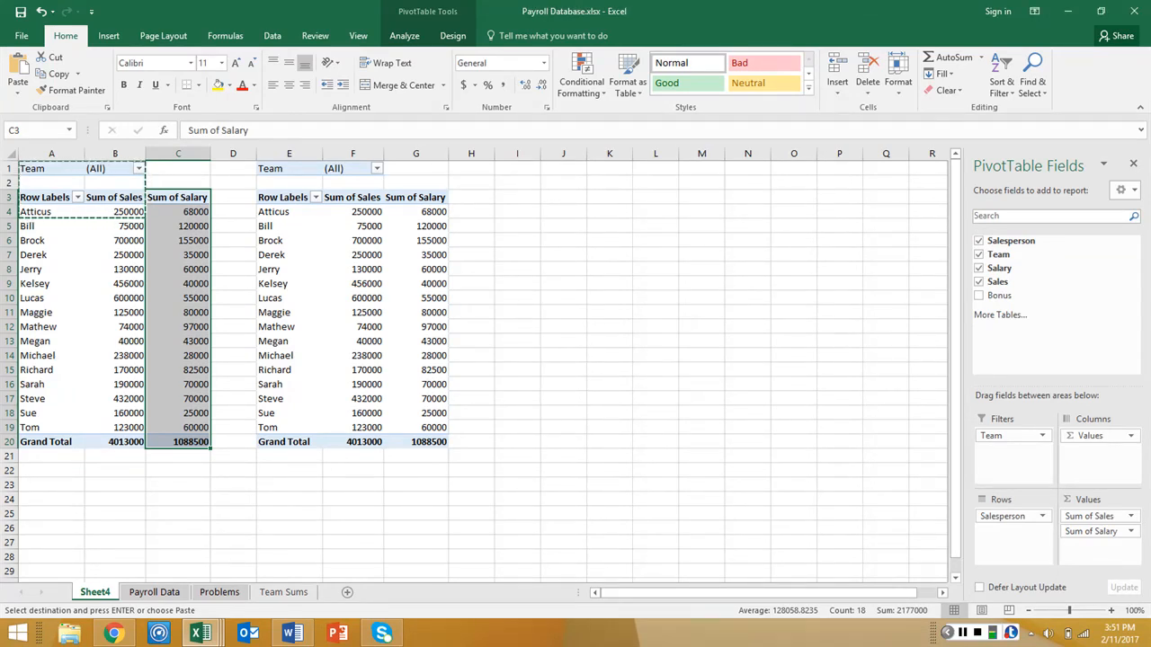
click(179, 485)
Apply the Accounting number format to the original PivotTable's sales and salary values in B4:C20
click(127, 202)
drag(125, 224, 197, 439)
key(Escape)
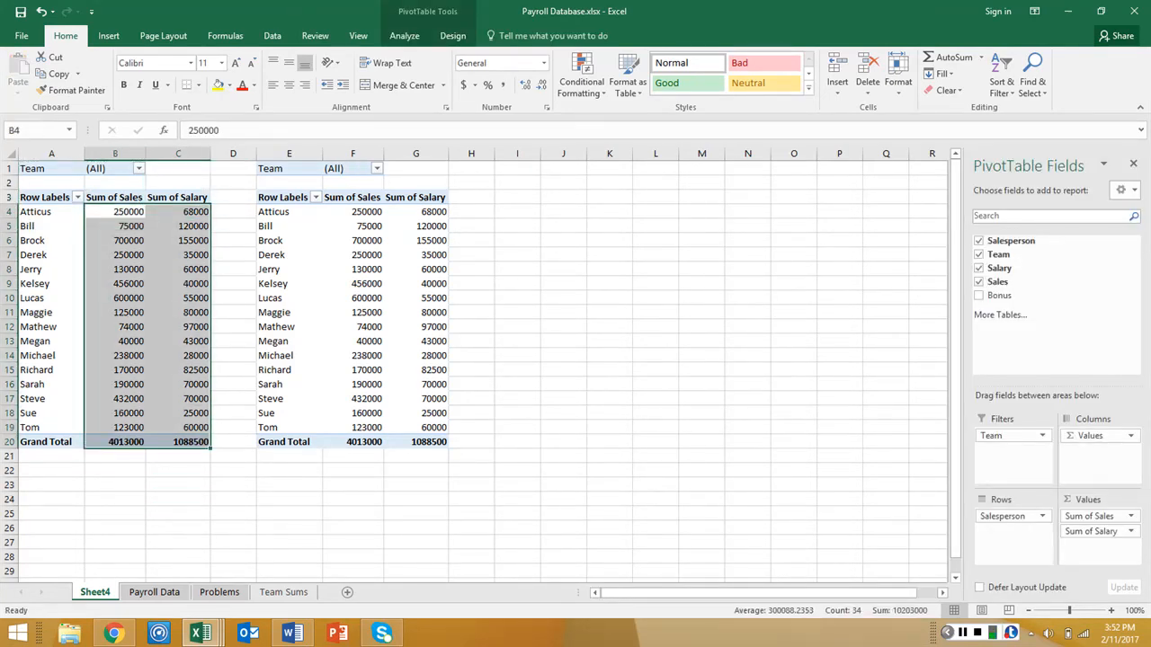
click(543, 63)
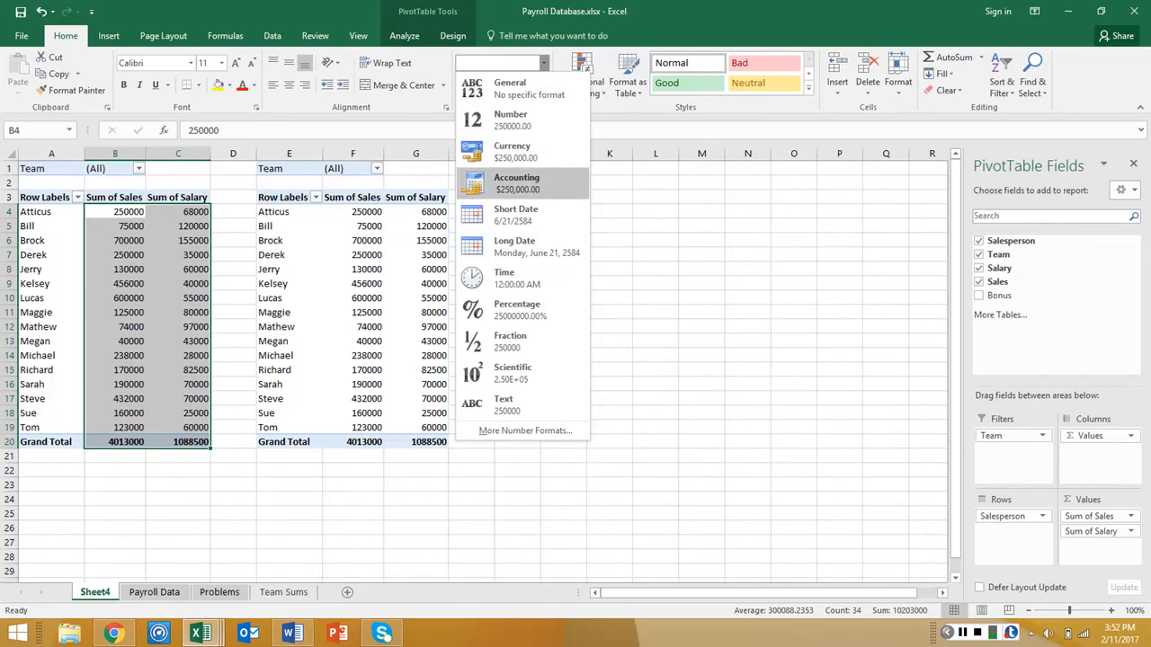
click(512, 184)
Apply the Accounting number format to the copied PivotTable's sales and salary values in F4:G20
drag(378, 212, 454, 443)
click(543, 63)
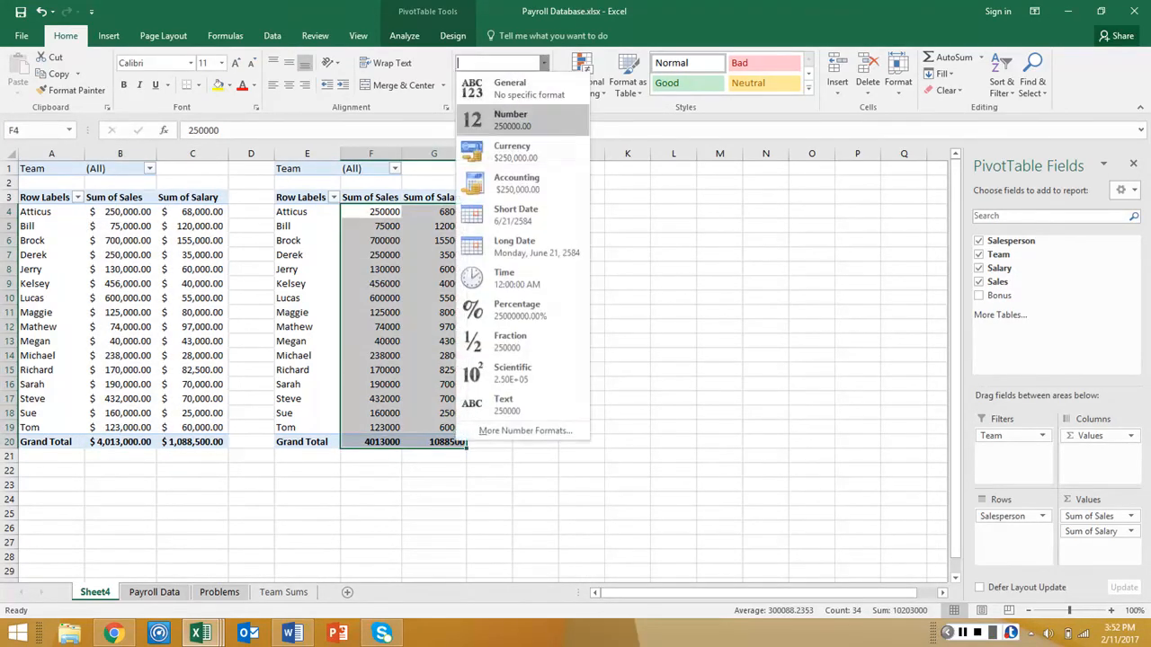
click(513, 185)
click(537, 316)
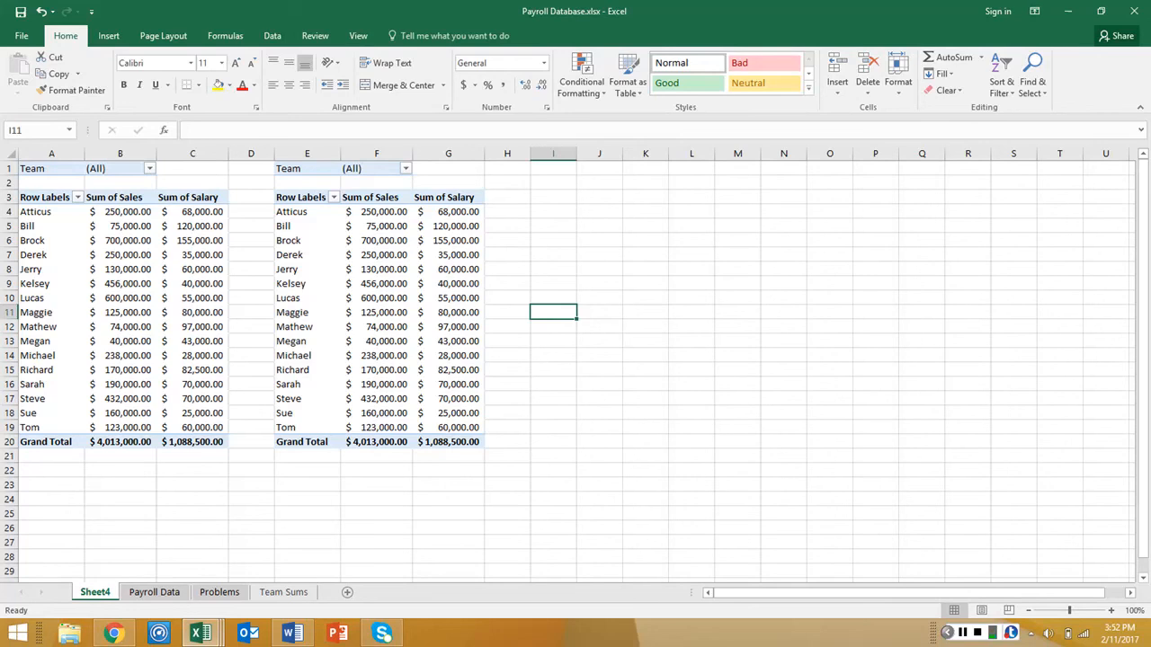
Filter the original PivotTable by Team to show only teams 1, 3, 5 and 7
click(149, 168)
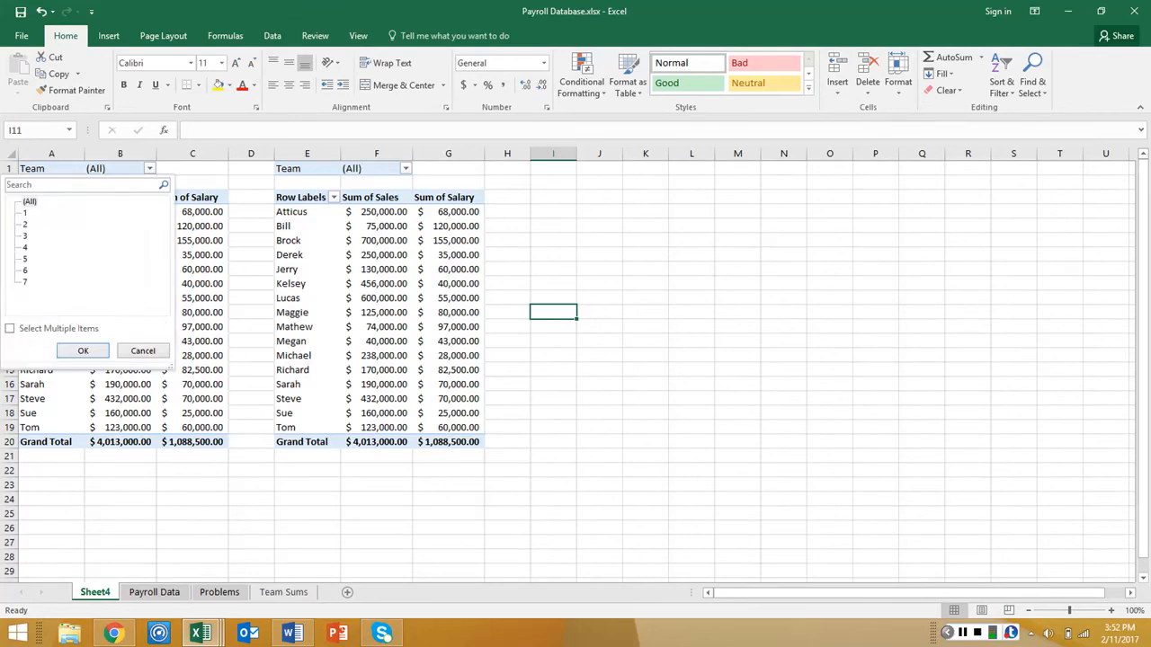
click(25, 213)
click(10, 328)
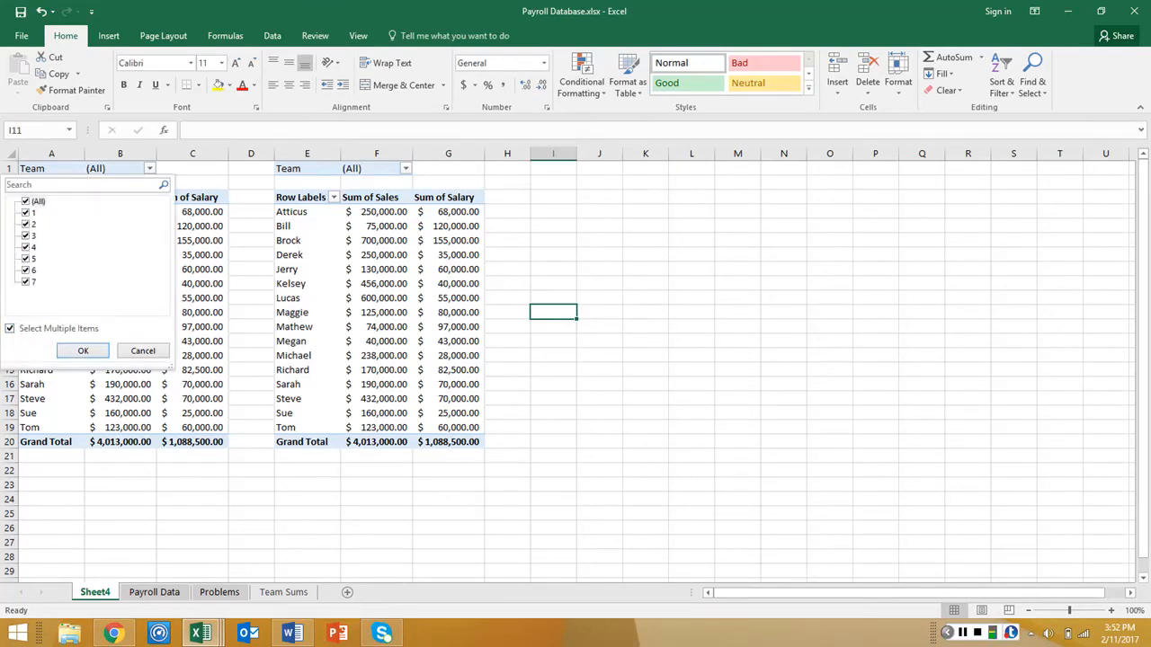
click(25, 223)
click(25, 247)
click(25, 271)
click(83, 351)
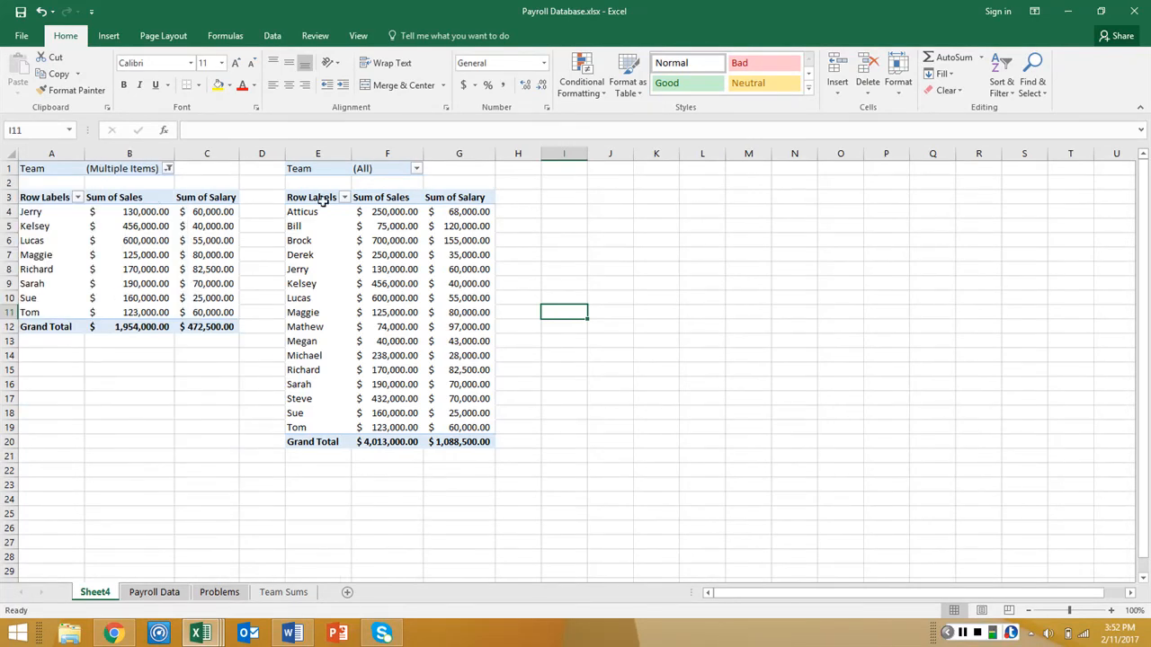
Filter the copied PivotTable at E1 by Team to show only teams 2, 4 and 6
click(345, 173)
click(415, 168)
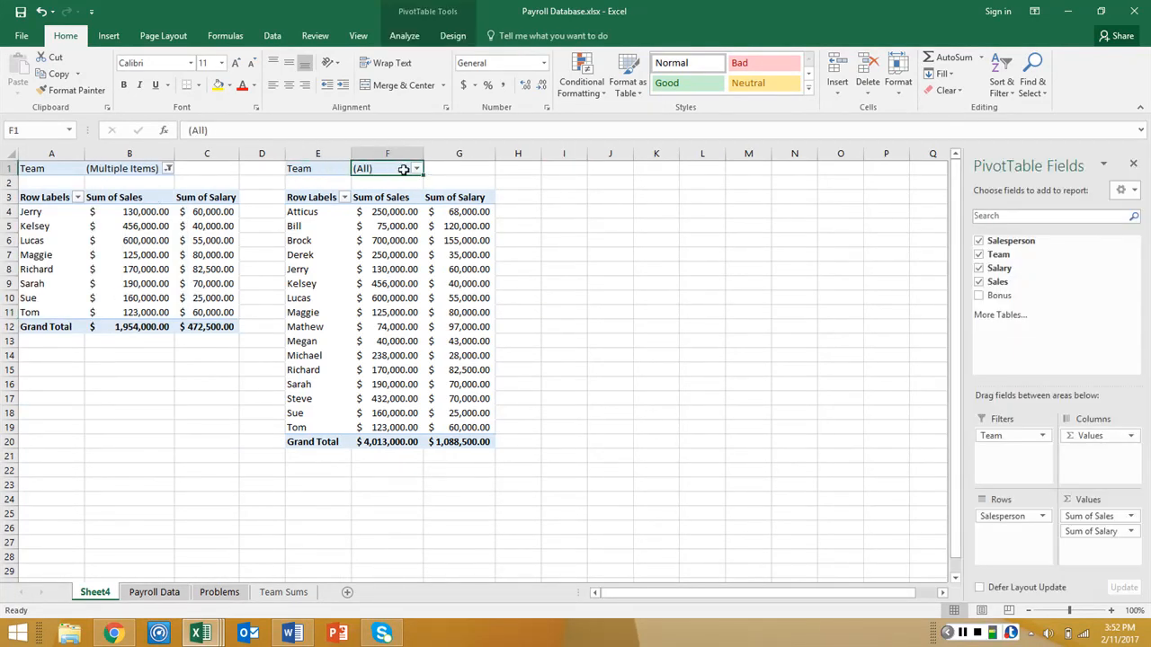
click(257, 328)
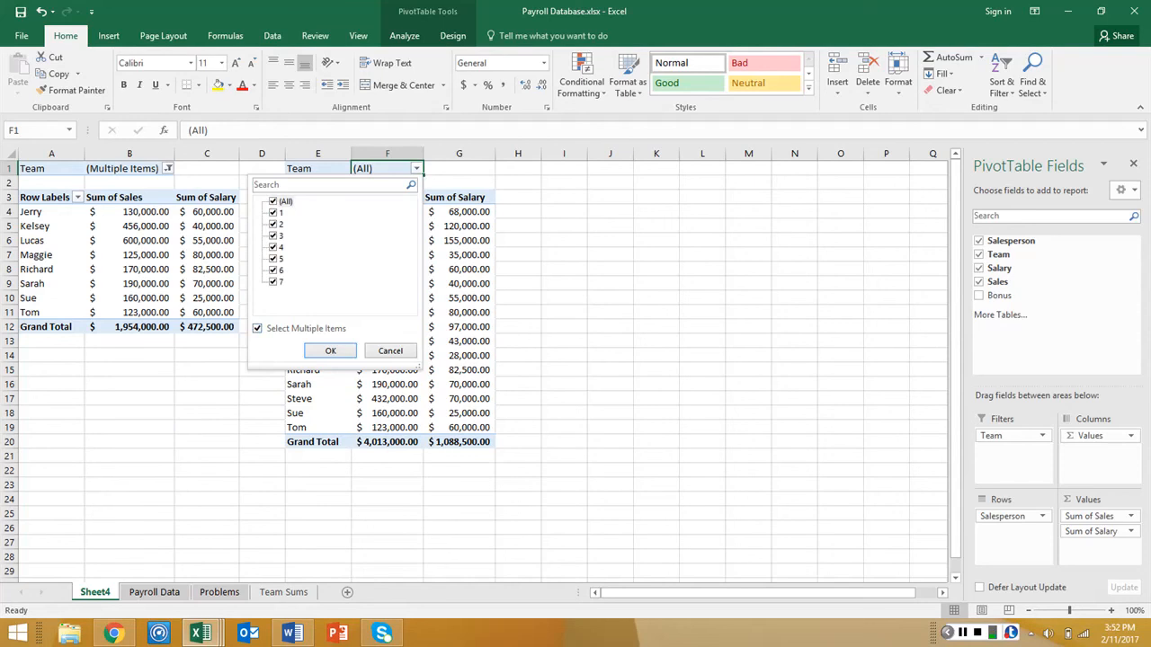
click(274, 281)
click(275, 258)
click(273, 235)
click(274, 212)
click(347, 350)
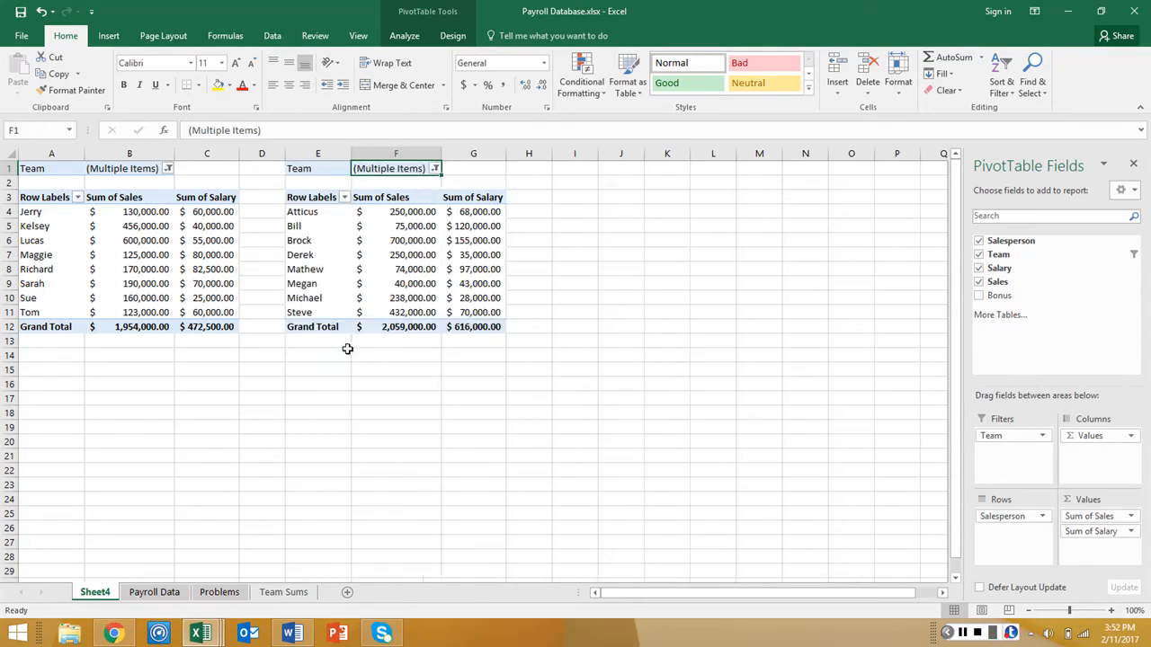
Rename Sheet4 to Team Comp and move it after the Team Sums sheet
key(alt+Tab)
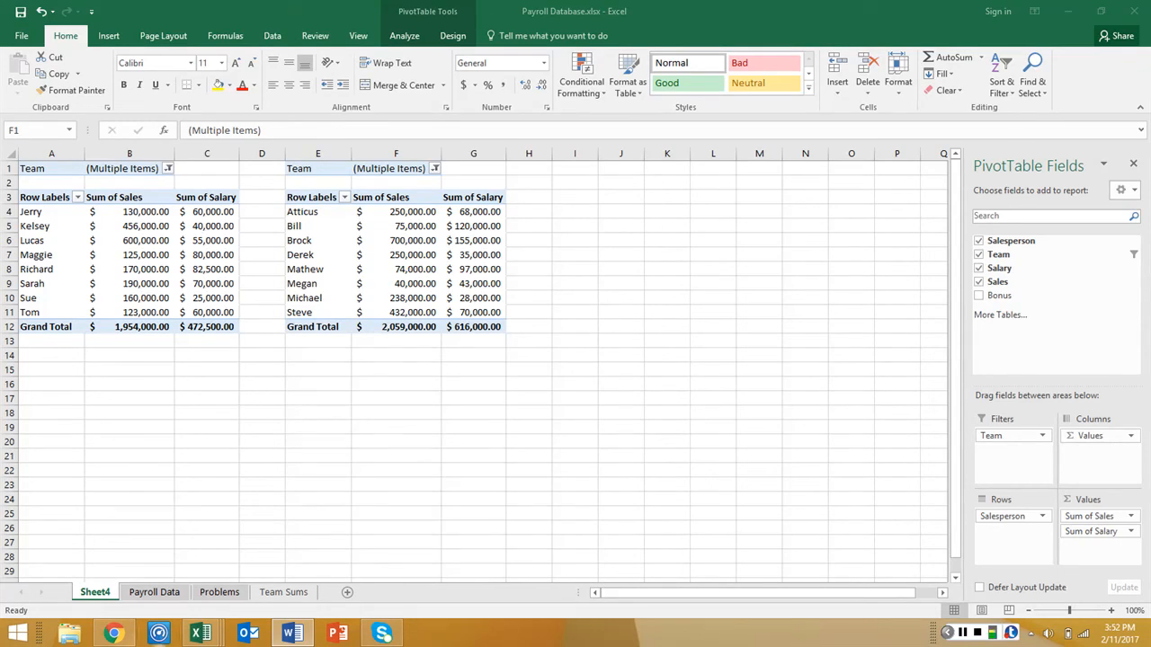
key(alt+Tab)
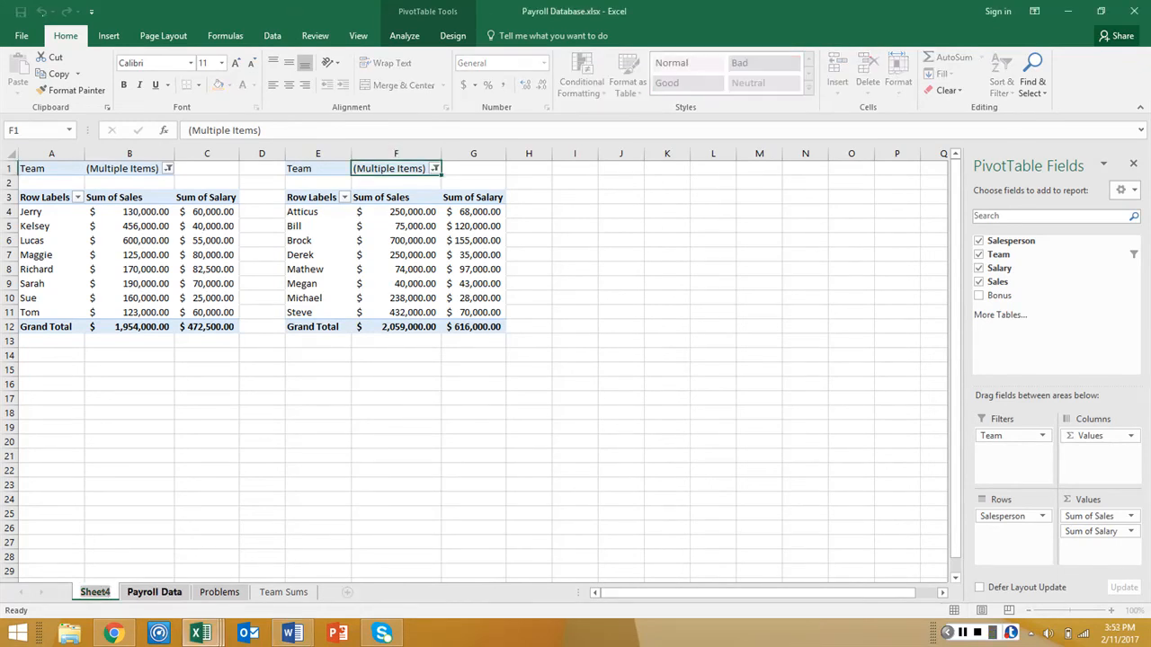
text(Team)
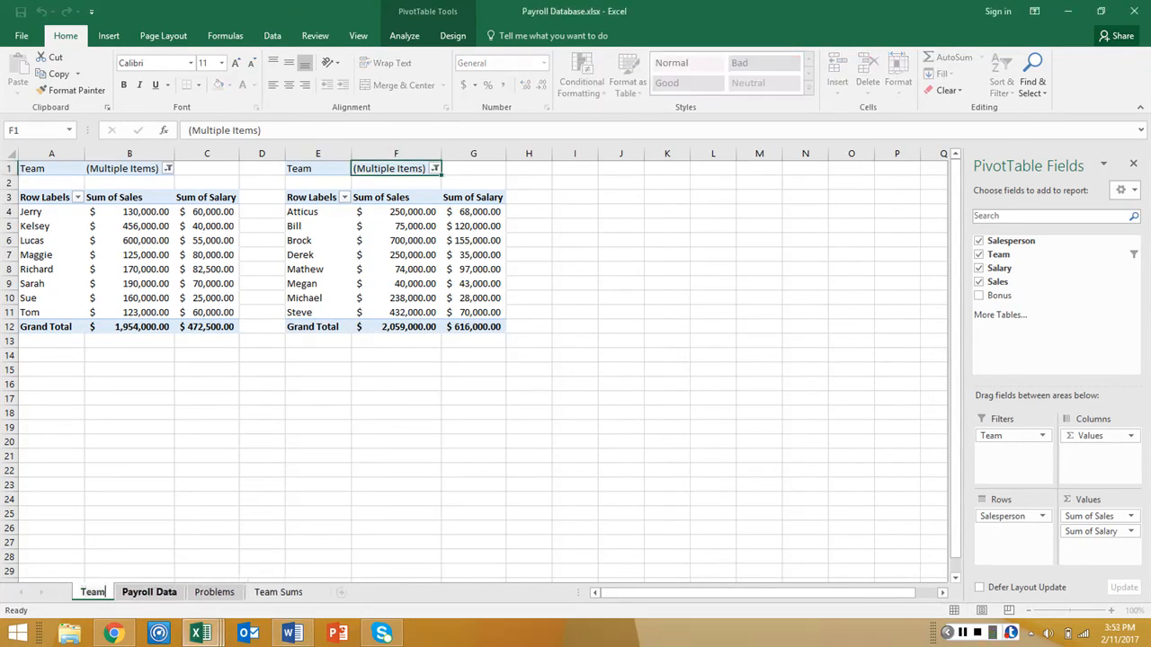
text( Comp)
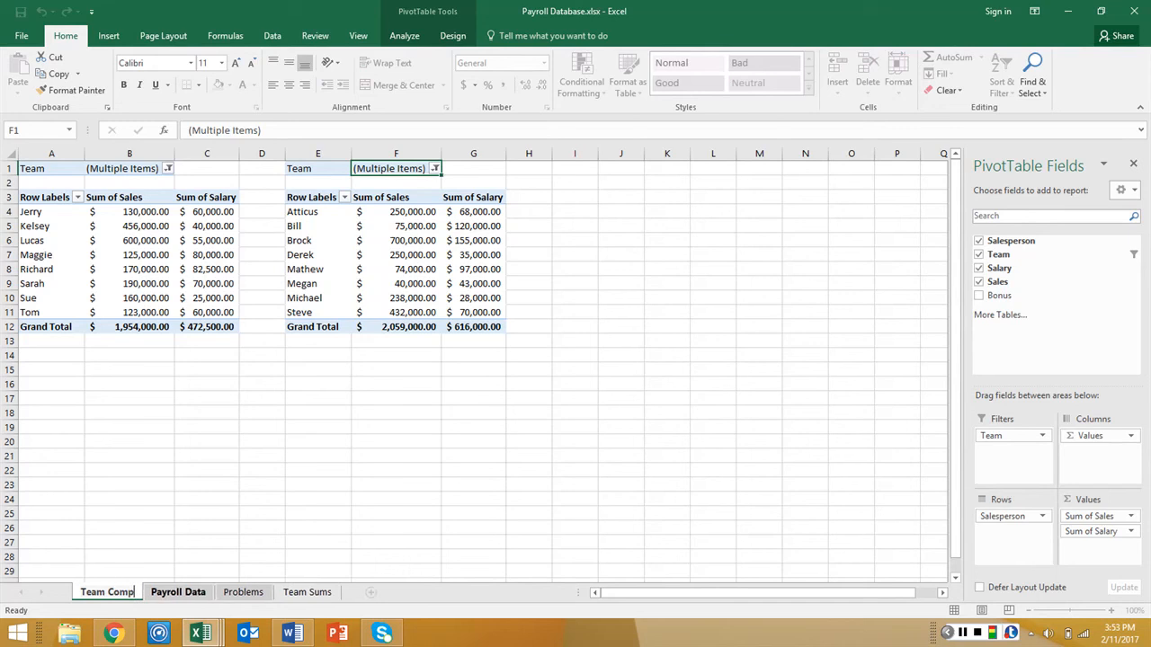
click(207, 542)
mouse_move(112, 591)
mouse_down()
mouse_move(275, 578)
mouse_move(355, 601)
mouse_up()
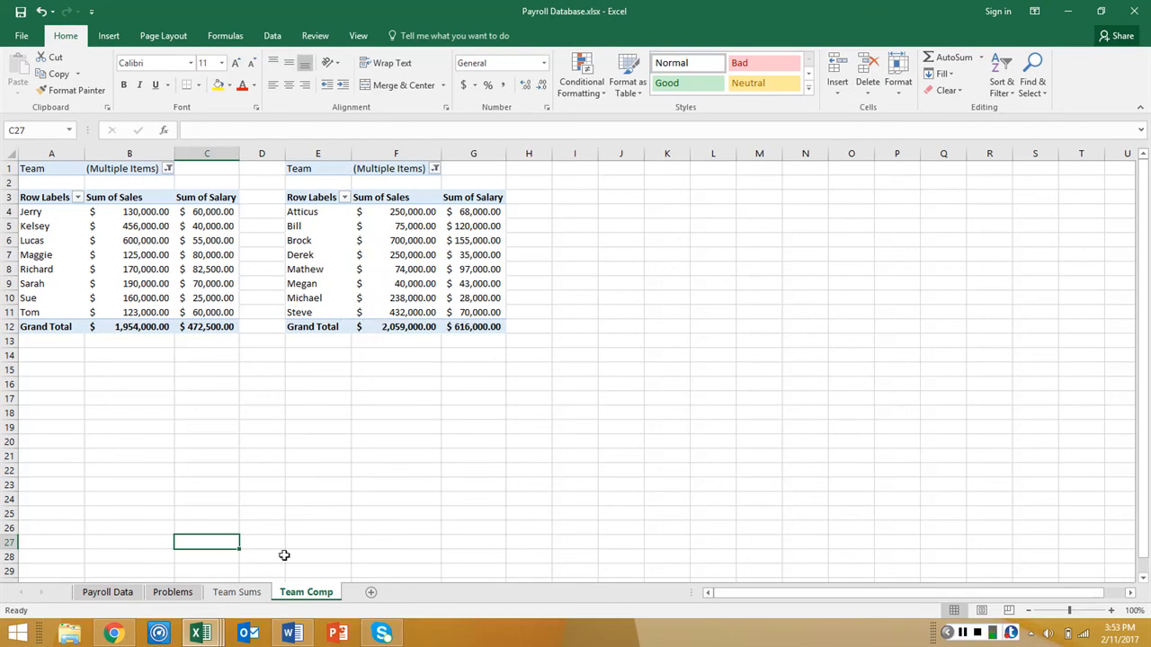
Set the font size of the Payroll title on the Payroll Data sheet to 20
click(236, 591)
click(172, 592)
click(107, 592)
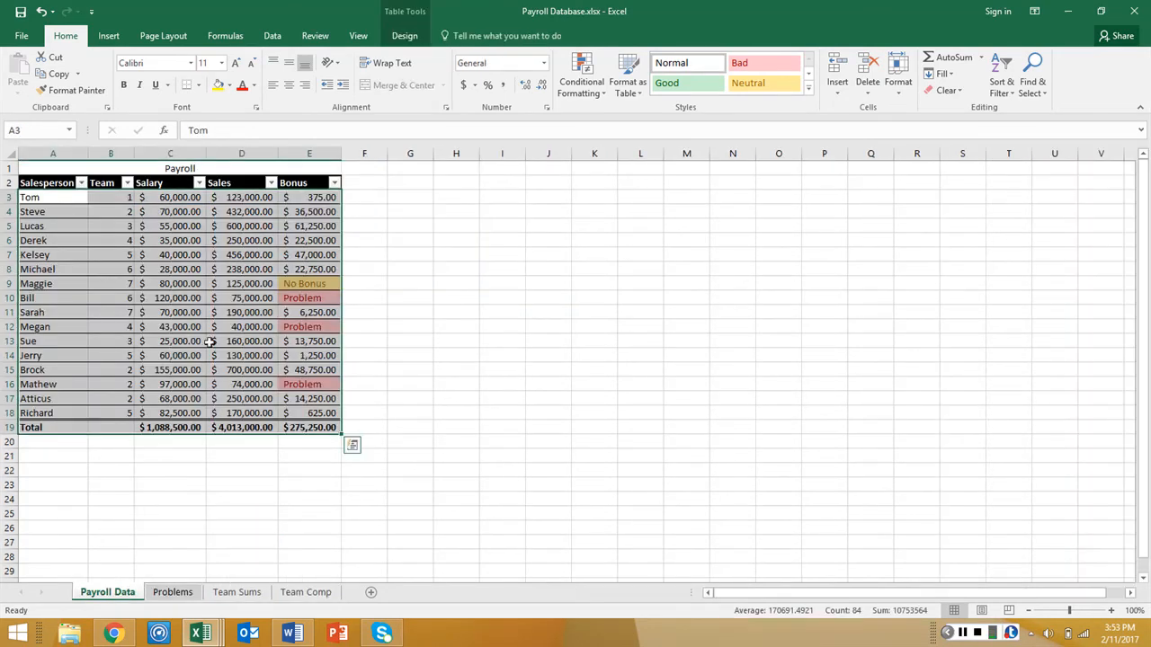
click(180, 168)
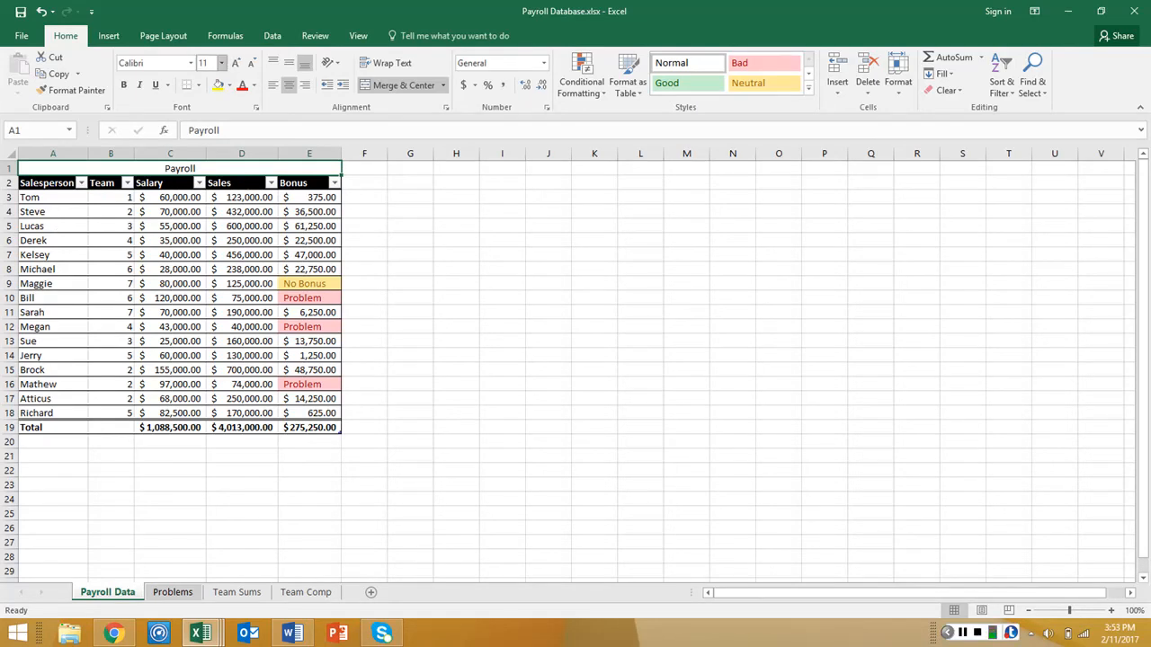
click(221, 63)
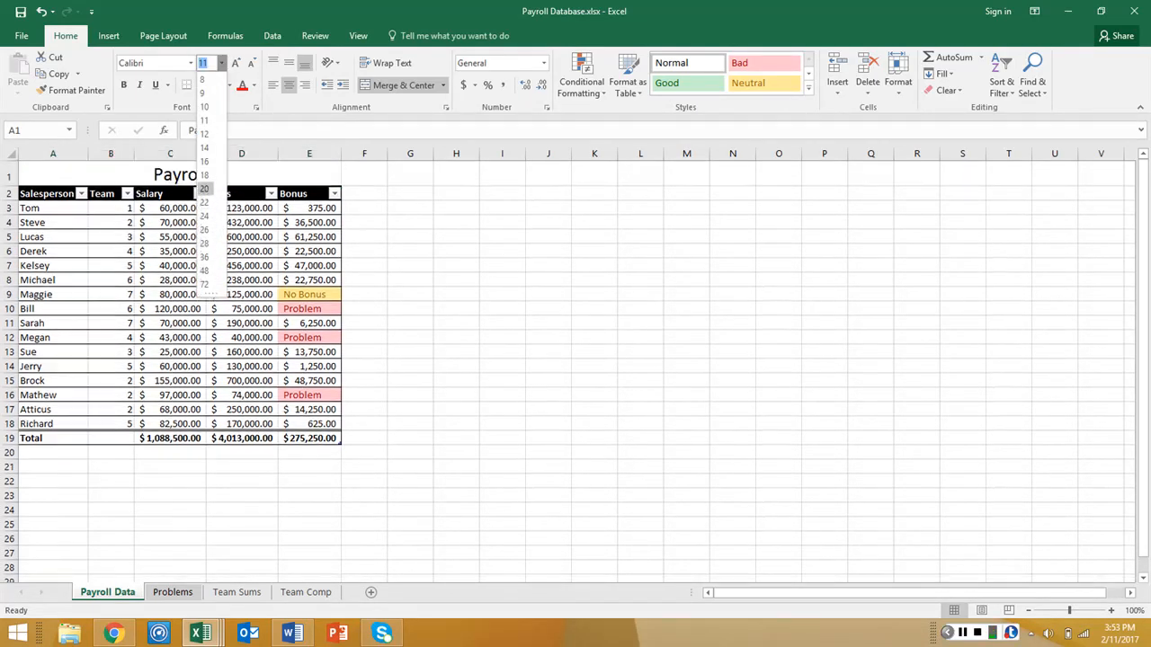
click(204, 188)
Increase the font size of the Payroll title on the Problems sheet
click(173, 592)
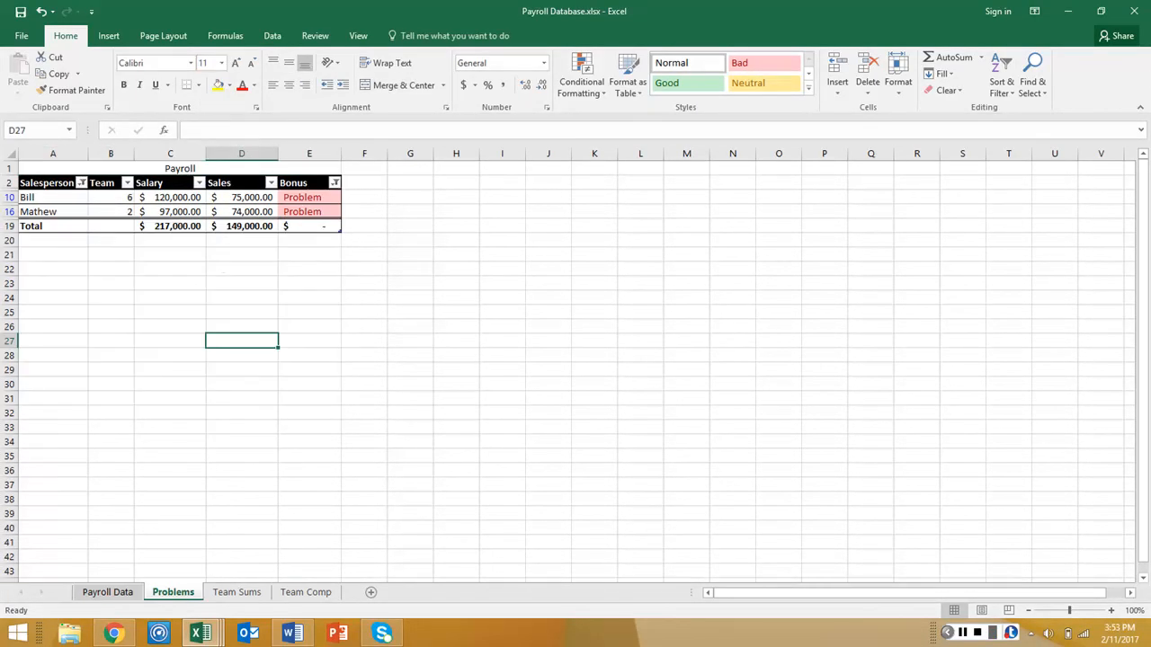
click(187, 171)
click(221, 63)
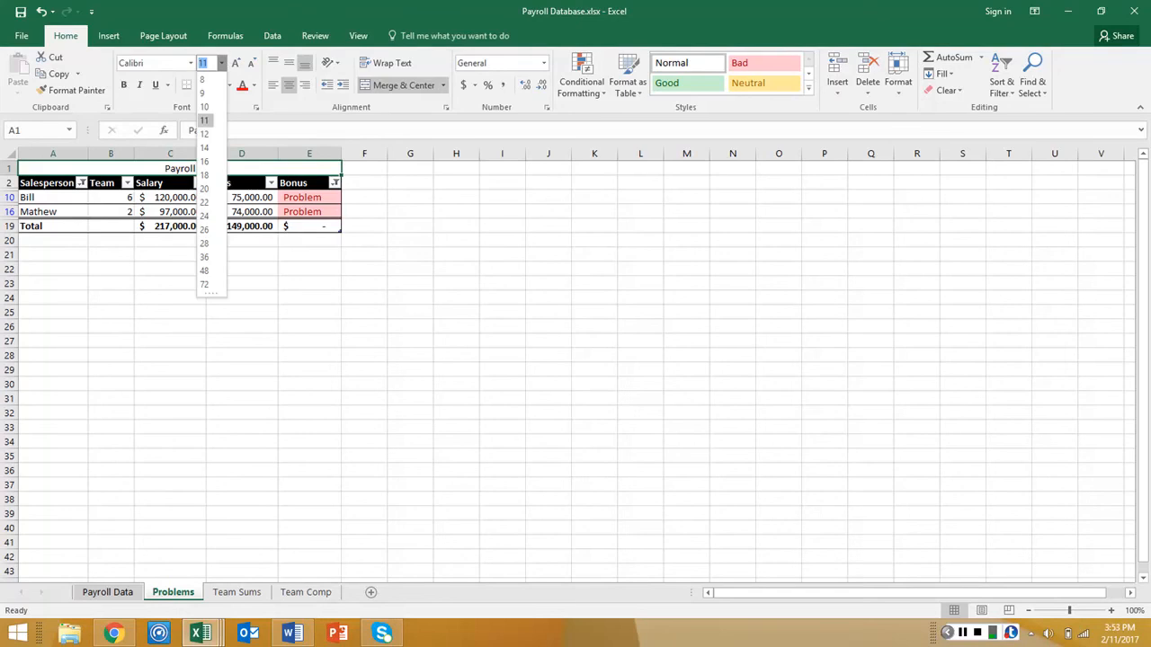
click(178, 164)
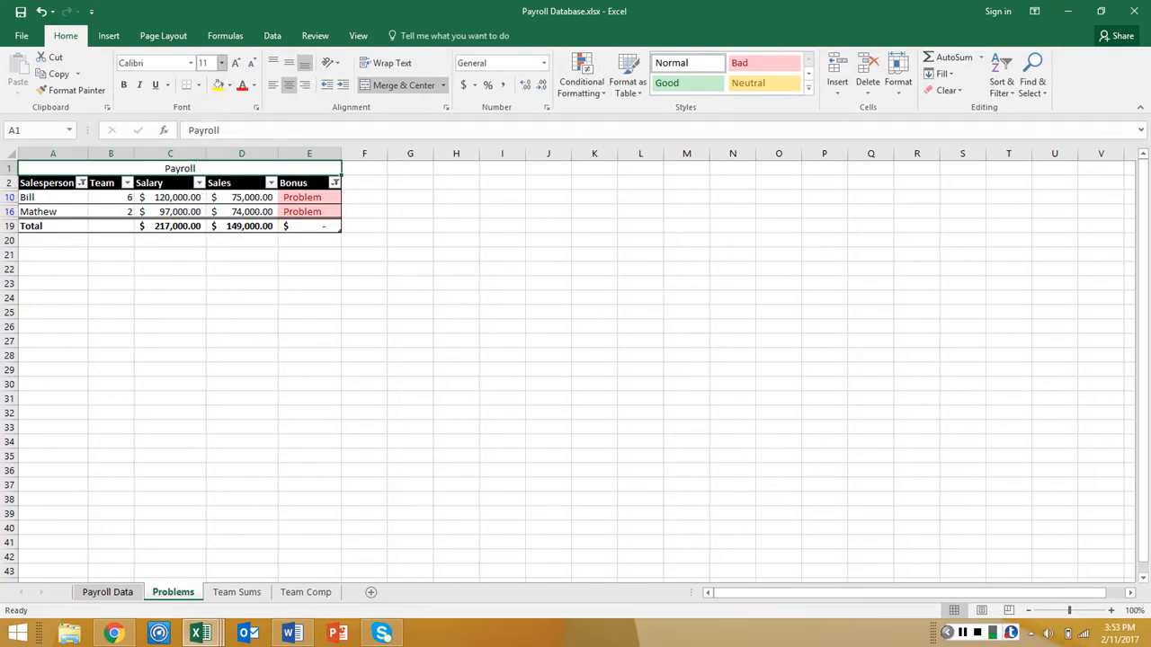
click(221, 63)
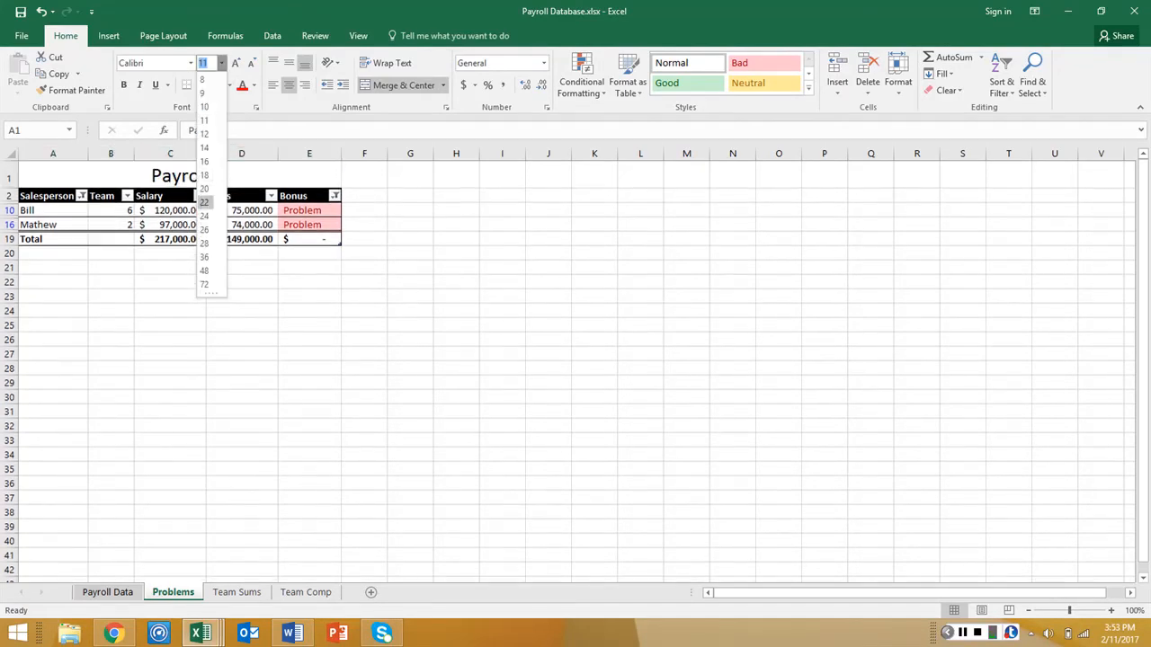